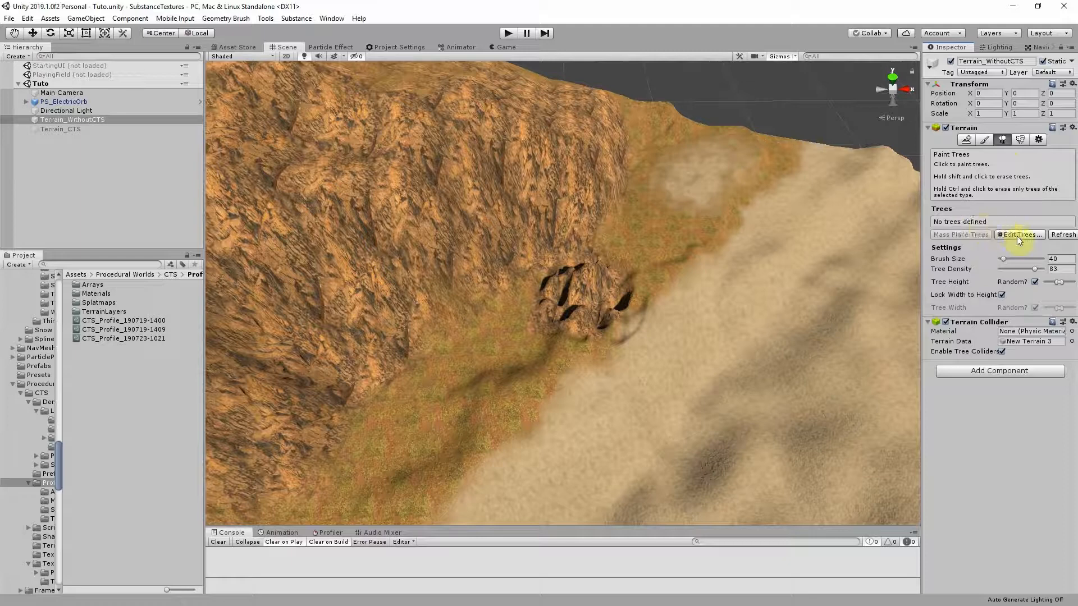
Add the Palm_Desktop prefab as a paintable tree on Terrain_WithoutCTS
click(1013, 237)
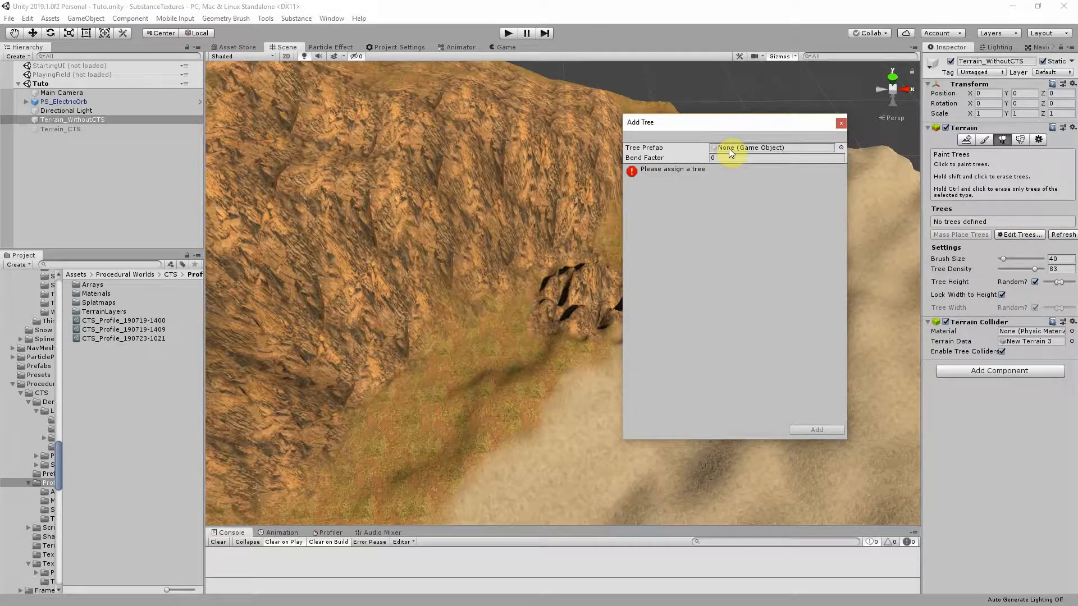
click(840, 147)
text(palm_desktop)
double_click(314, 149)
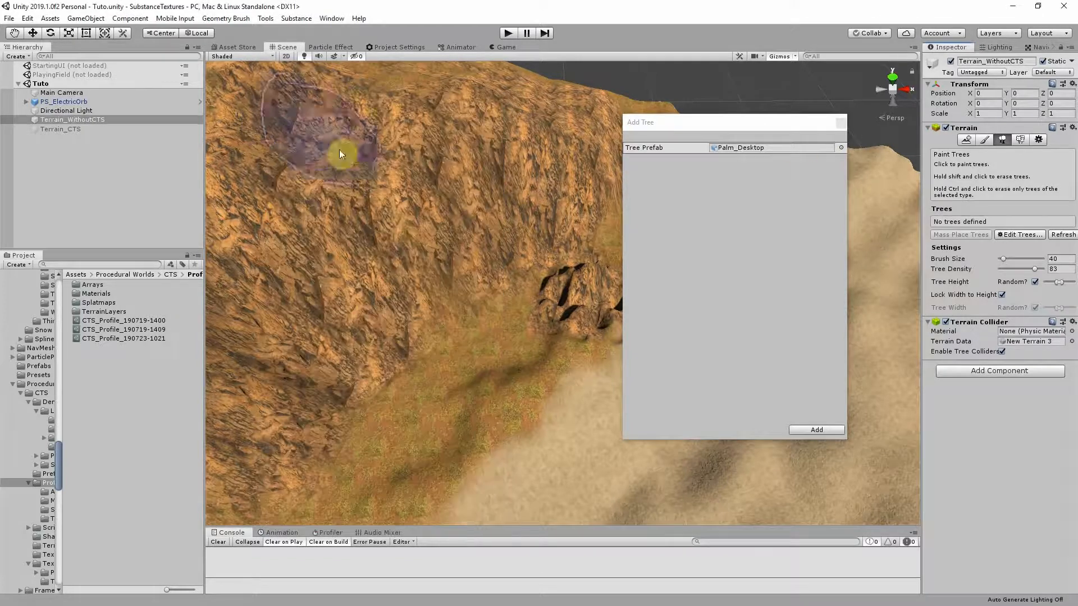
click(817, 430)
Set the tree brush size to 203 and paint palm trees in the hollow below the cliff on Terrain_CTS
alt+drag(668, 385, 575, 413)
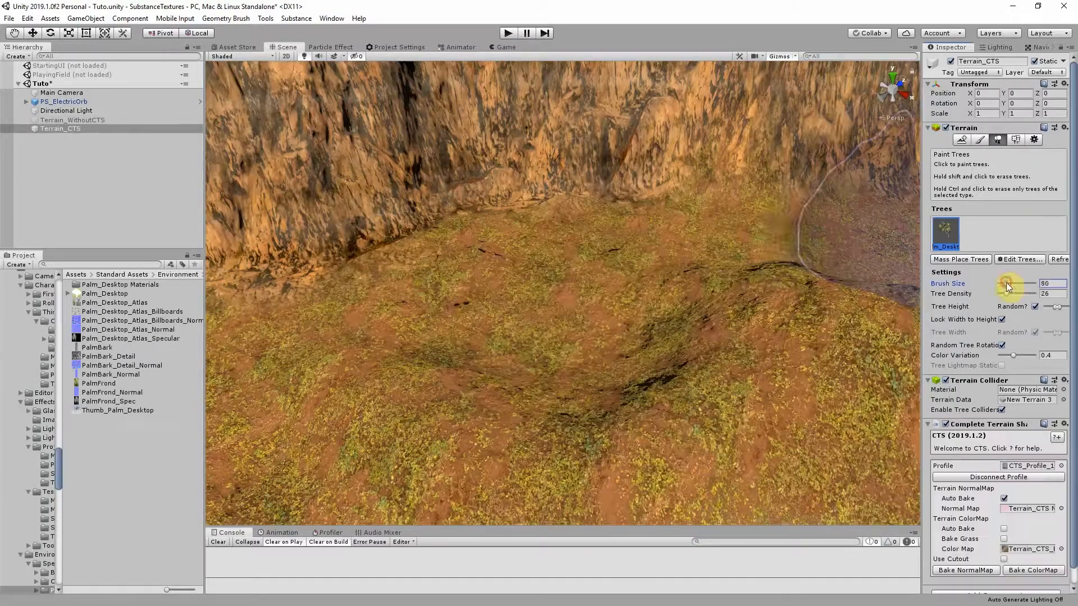
drag(1006, 286, 1014, 284)
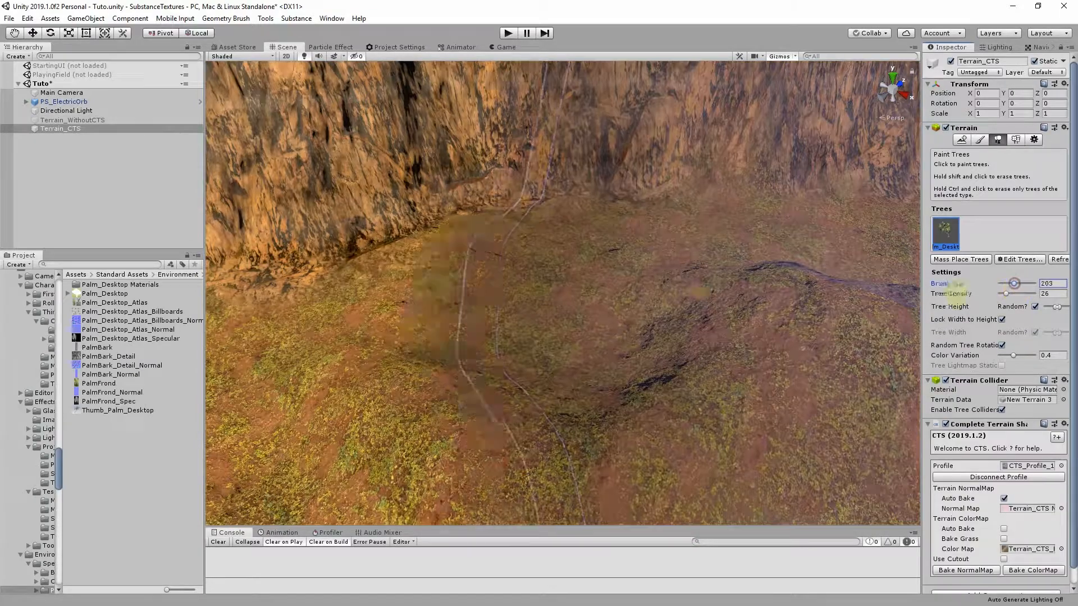
click(617, 288)
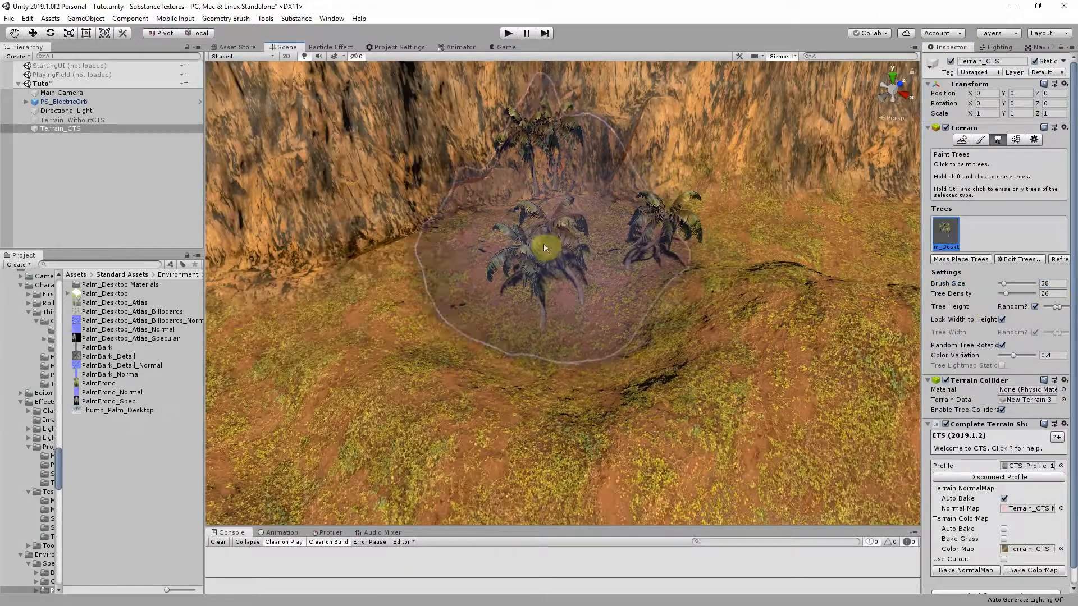
Replace the palms in the hollow with a group painted at a tree density of 100
click(1016, 295)
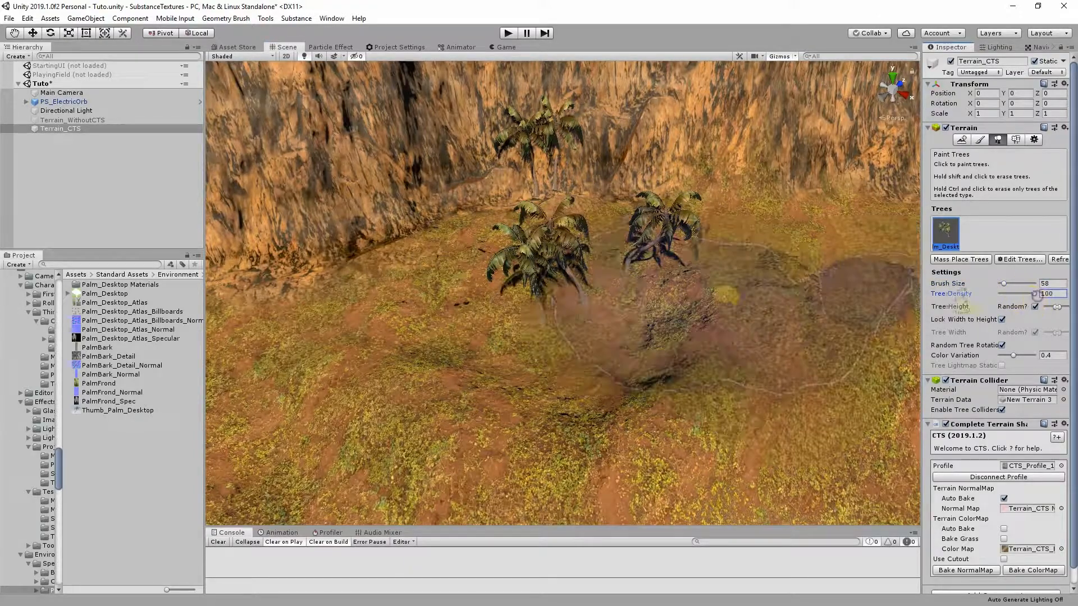
shift+click(563, 251)
click(558, 308)
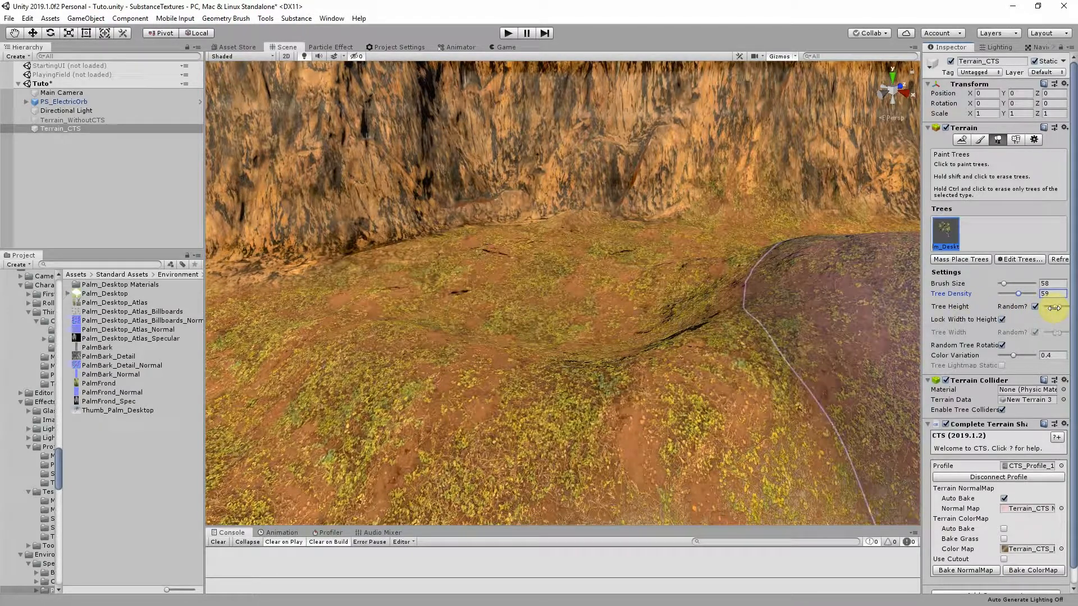
Widen the random tree height range, paint test palms in the hollow and erase them again
drag(1053, 308, 1044, 300)
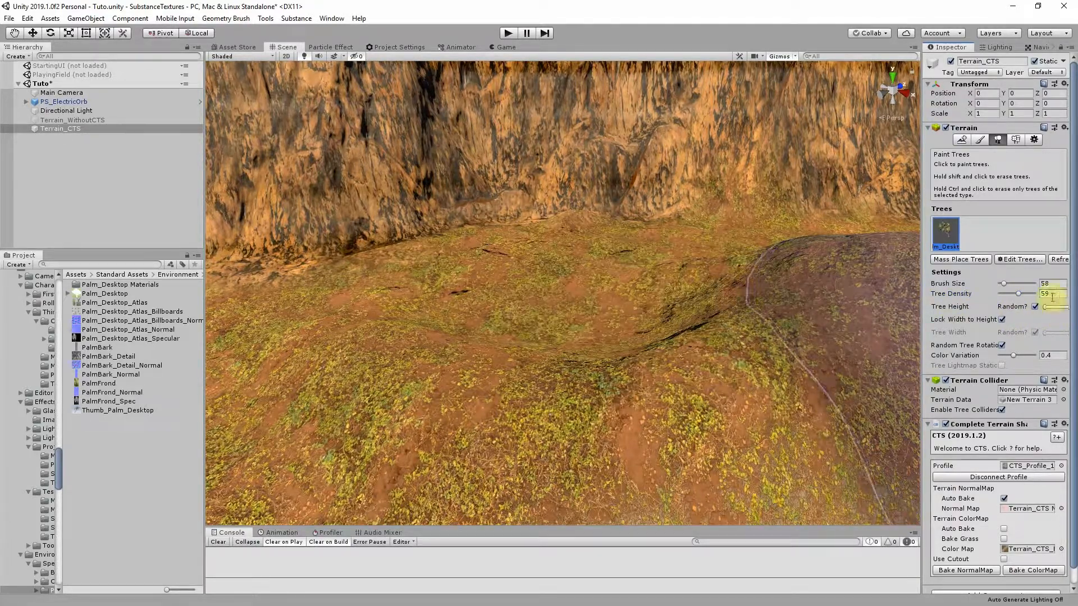
click(528, 312)
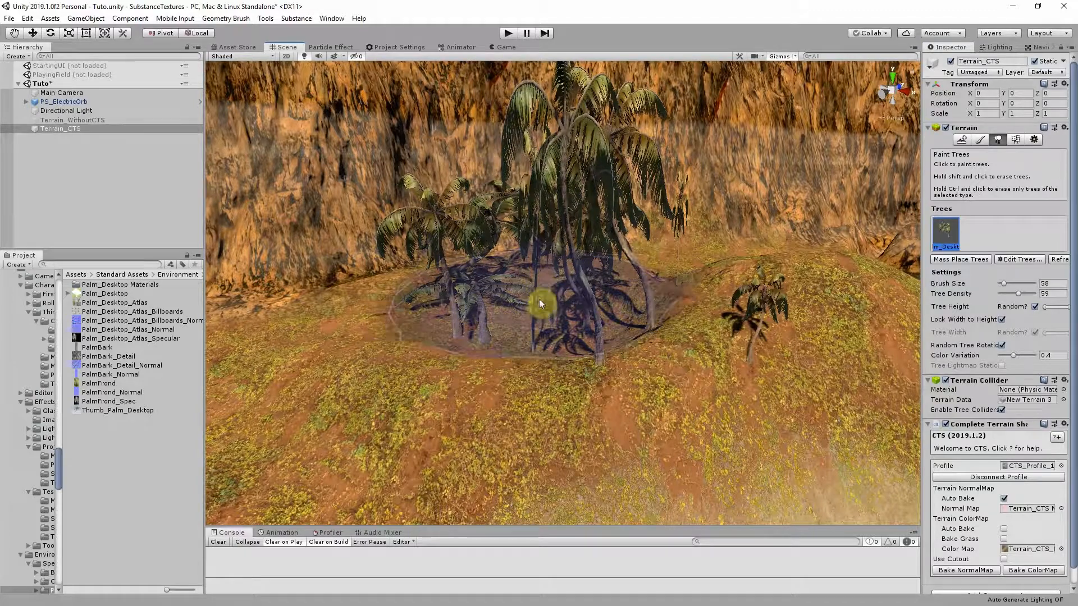
mouse_move(536, 280)
shift+mouse_down()
mouse_move(544, 272)
mouse_move(542, 322)
shift+mouse_up()
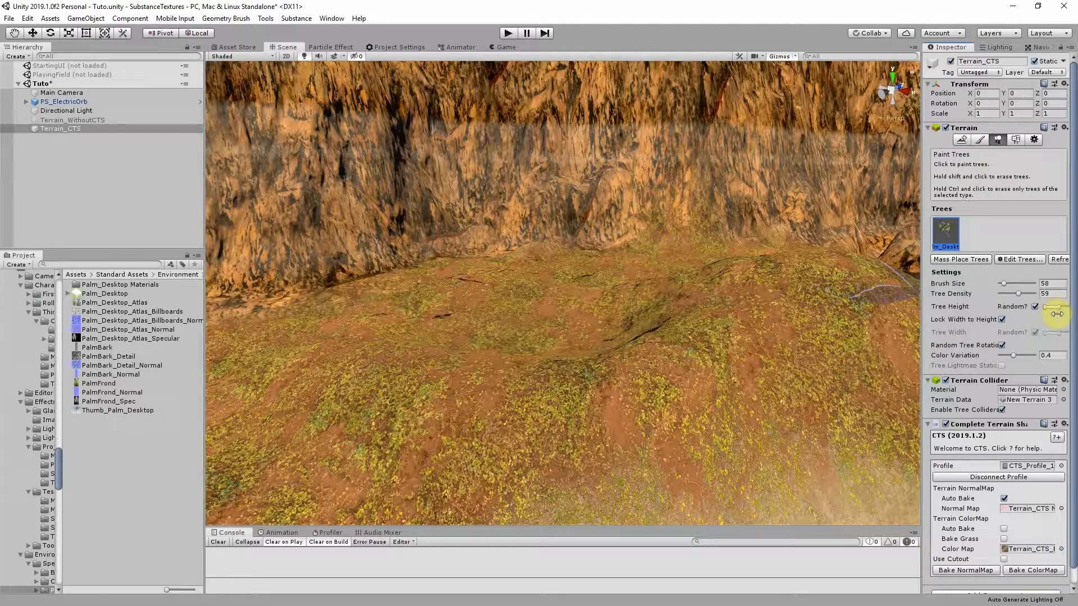
Paint palm trees across the slope below the cliff and undo the last stroke
drag(584, 309, 800, 342)
key(ctrl+z)
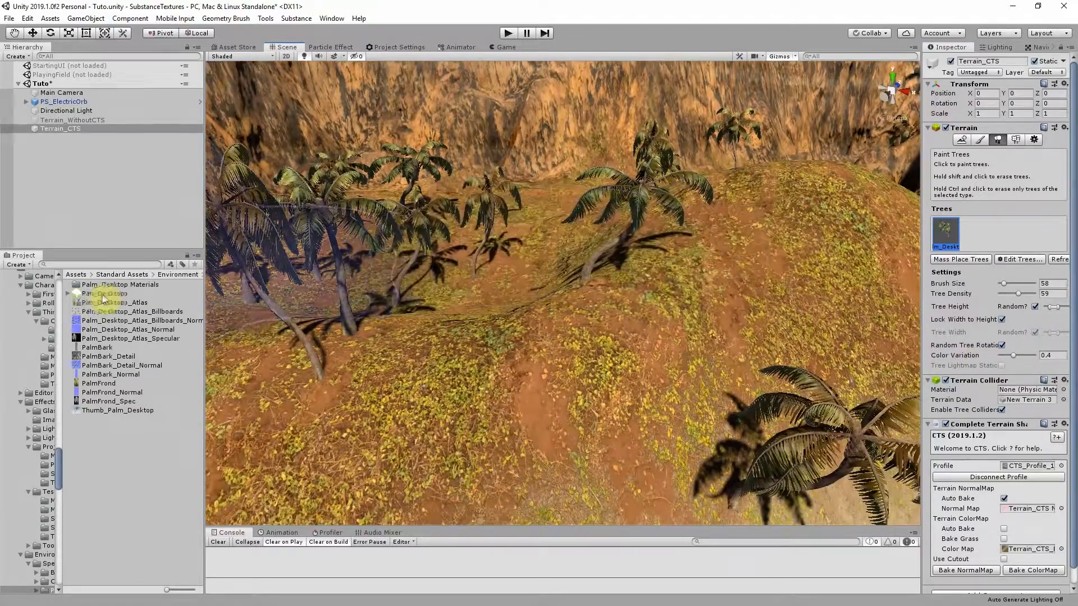
Review the Palm_Desktop import settings, return to Terrain_CTS and erase palms around the hollow
click(104, 295)
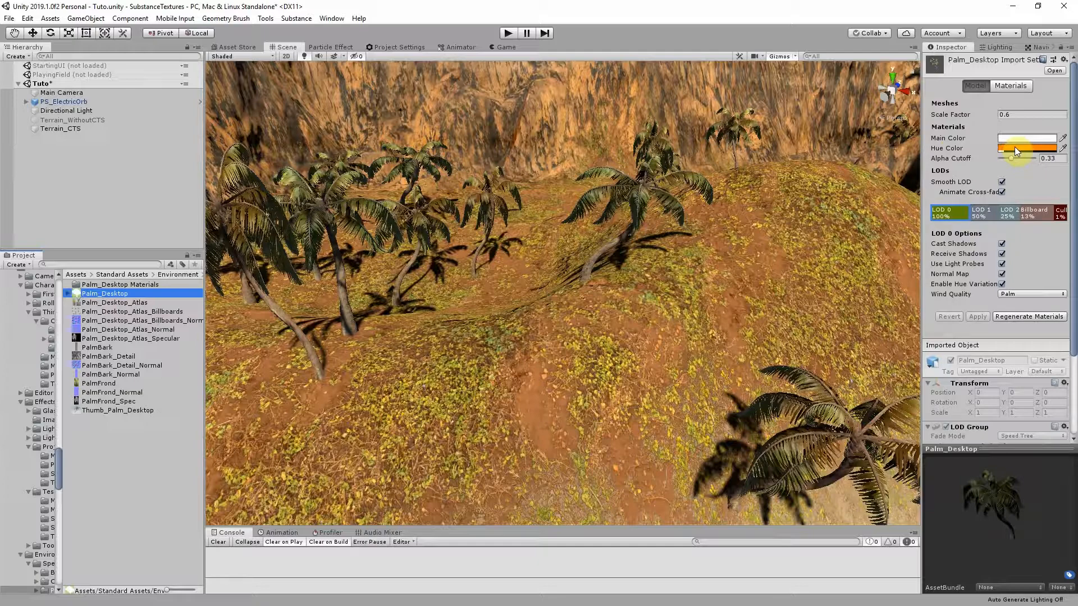
click(380, 295)
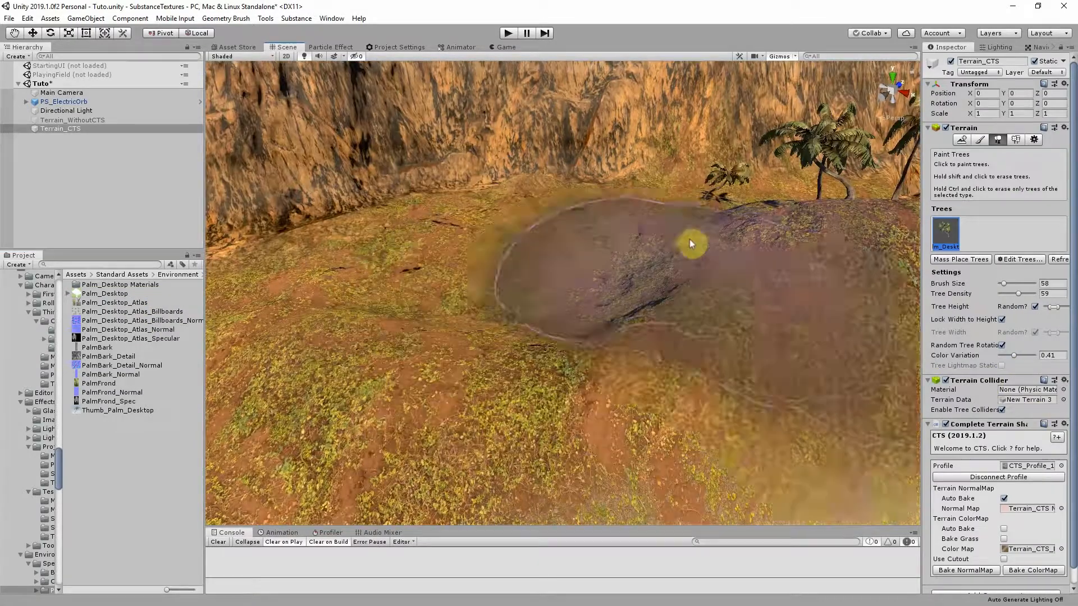
shift+click(689, 215)
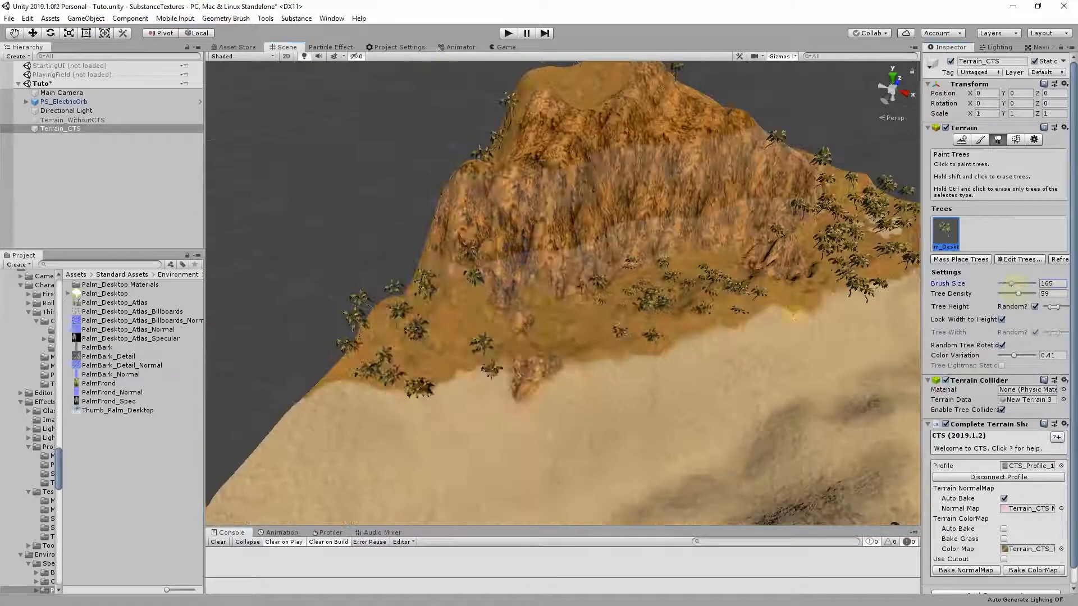
Paint palms around the foot of the mountain with a brush size of 165 and undo the stroke
click(531, 332)
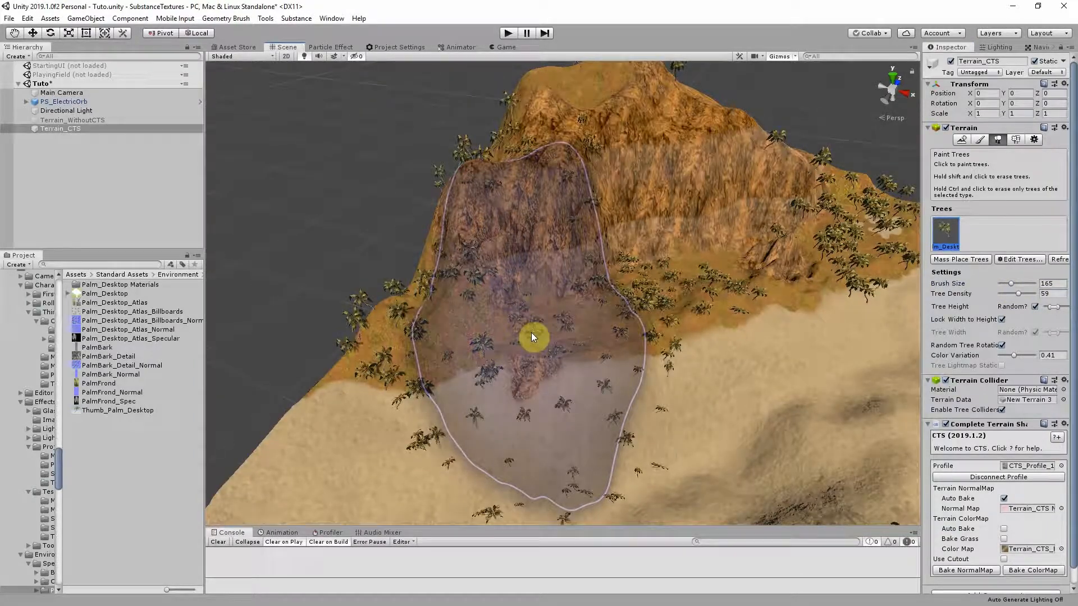
key(ctrl+z)
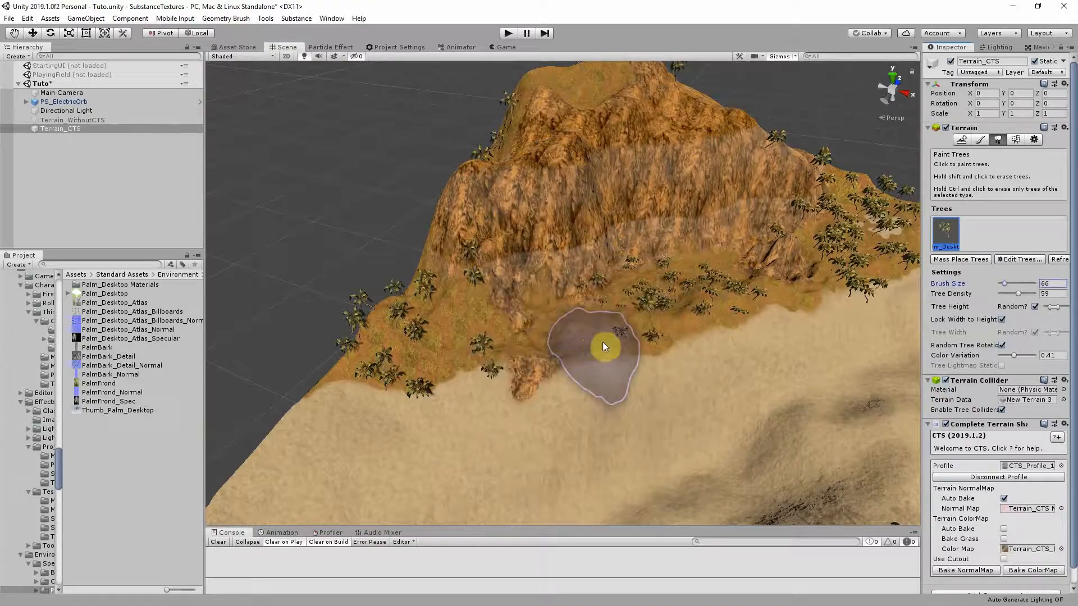
Add prefab_SM_ground_foliage_02_2 to Terrain_CTS as a detail mesh, reviewing its noise spread, width and height settings
scroll(592, 342, up, 5)
scroll(618, 354, up, 8)
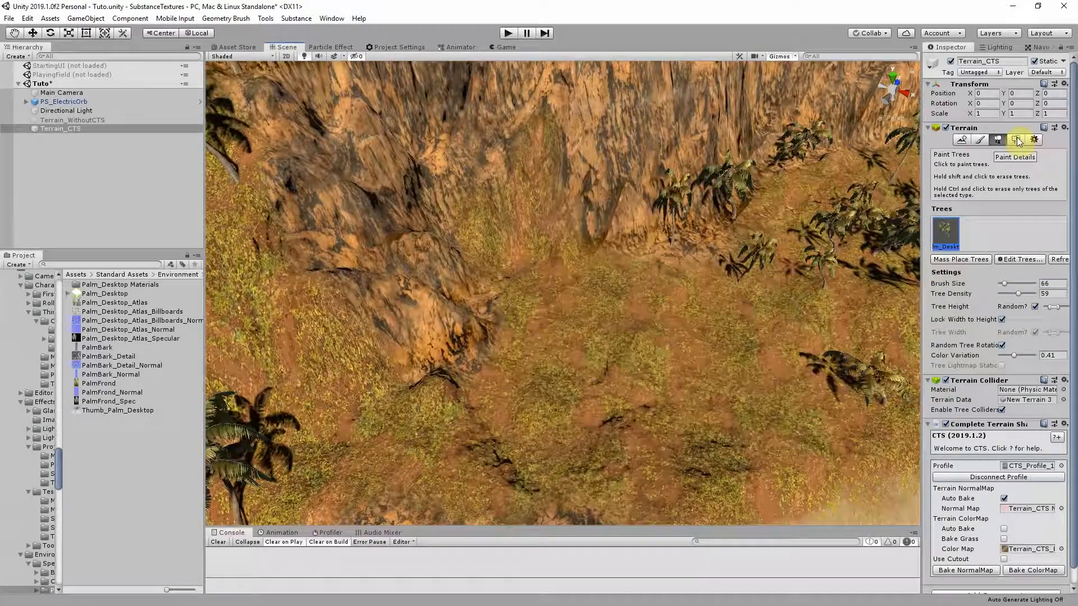
click(1017, 140)
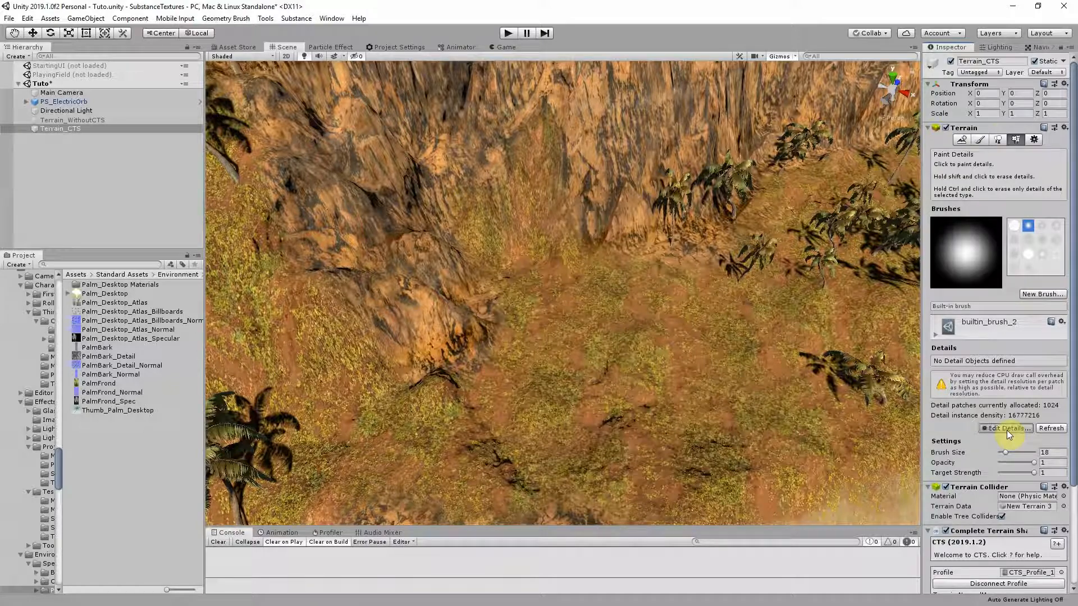
click(1006, 430)
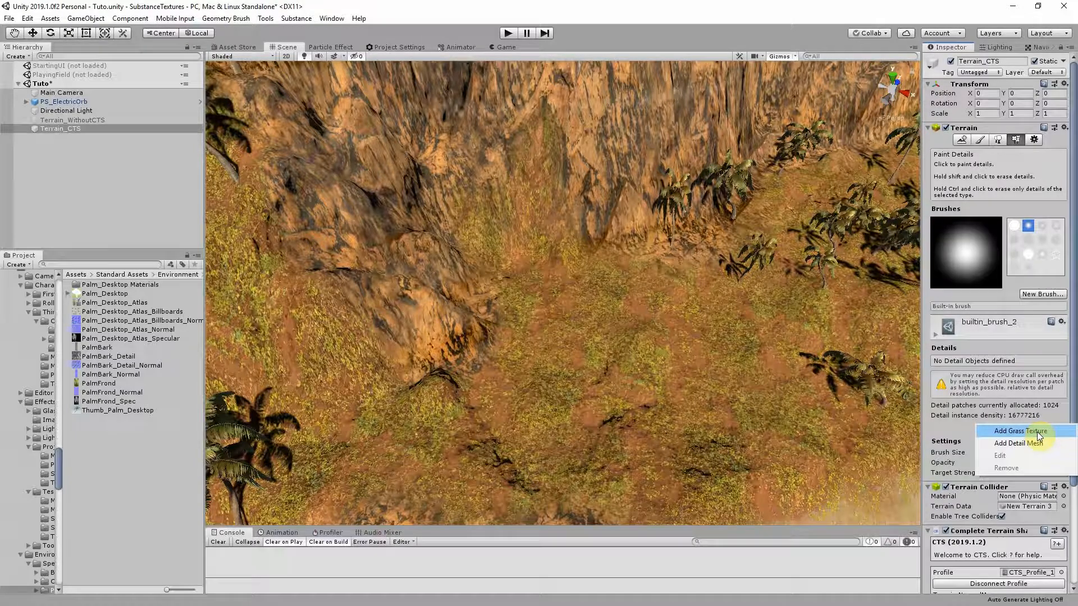
click(1029, 445)
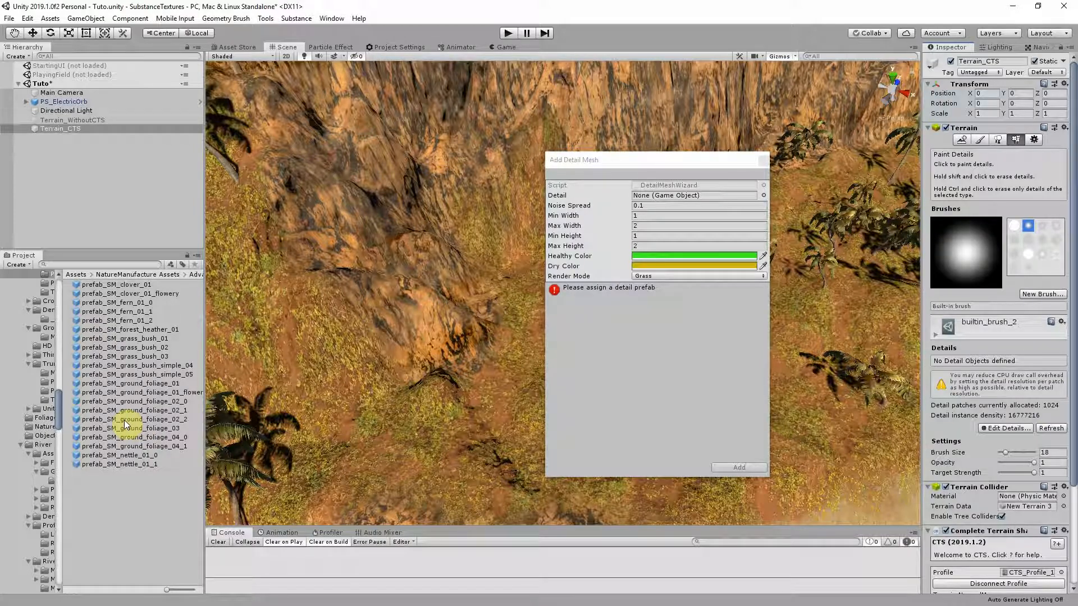
drag(124, 420, 674, 196)
click(645, 206)
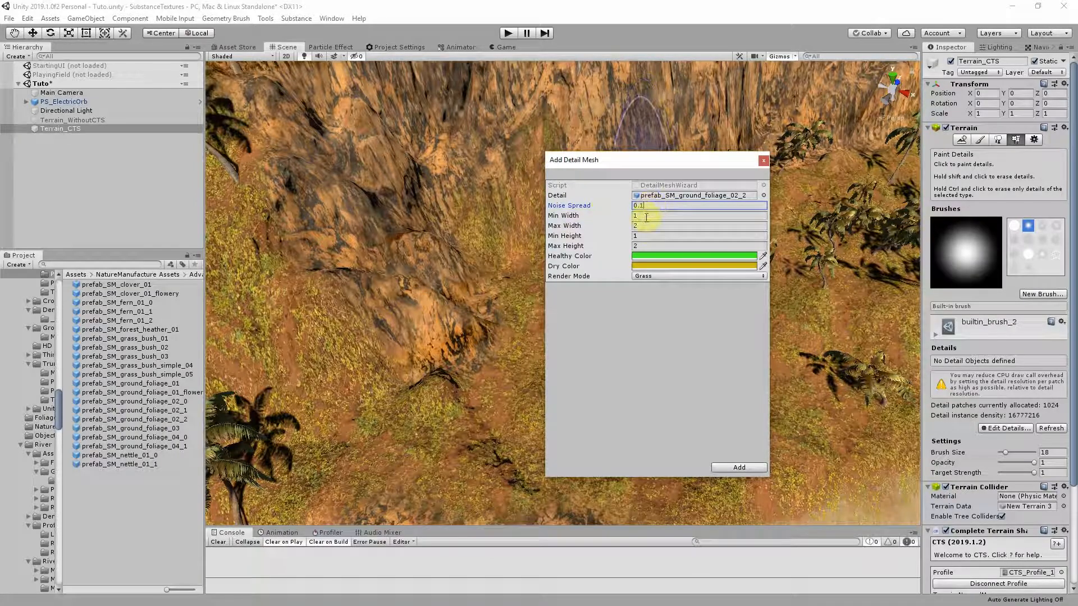
click(644, 218)
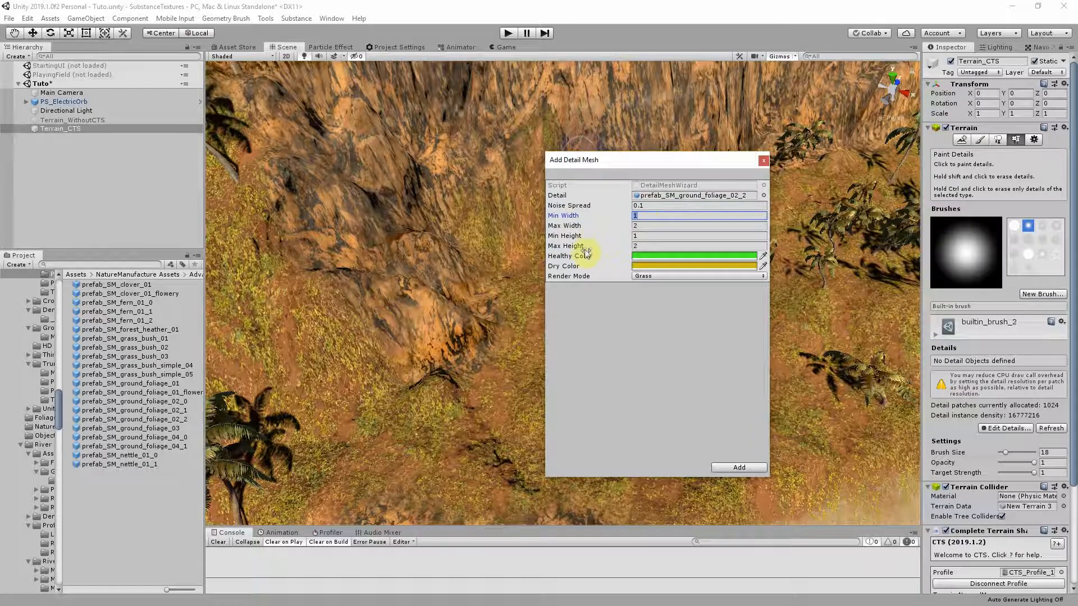
click(648, 236)
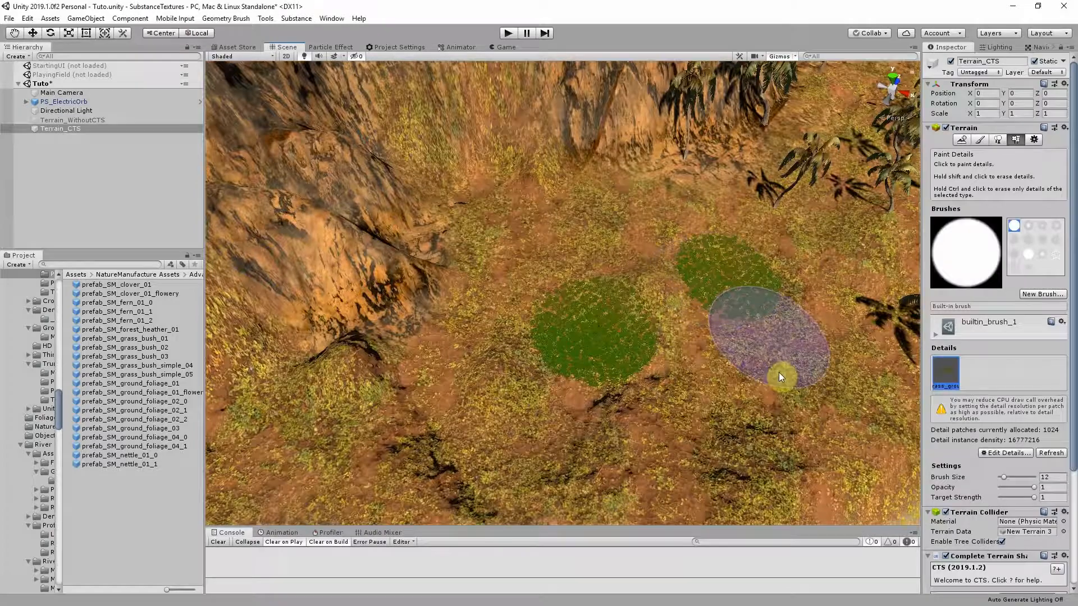
Paint overlapping patches of the ground foliage near the cliff with builtin_brush_1 at size 12 and inspect their coverage
mouse_move(779, 377)
mouse_down()
mouse_move(760, 356)
mouse_move(830, 373)
mouse_move(699, 361)
mouse_up()
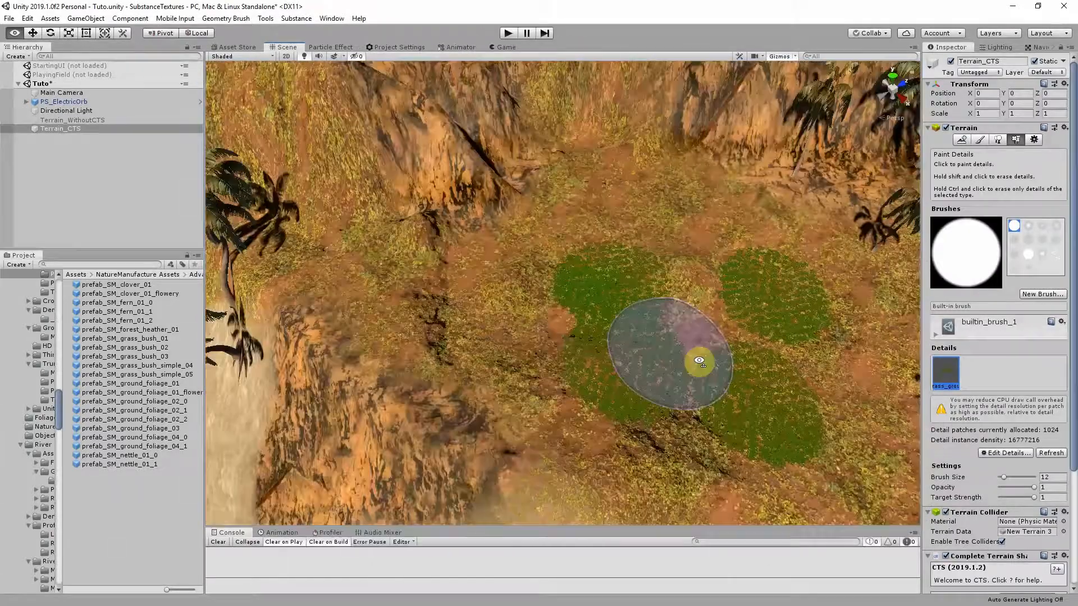
right_drag(699, 361, 715, 366)
scroll(760, 359, up, 5)
scroll(762, 360, down, 3)
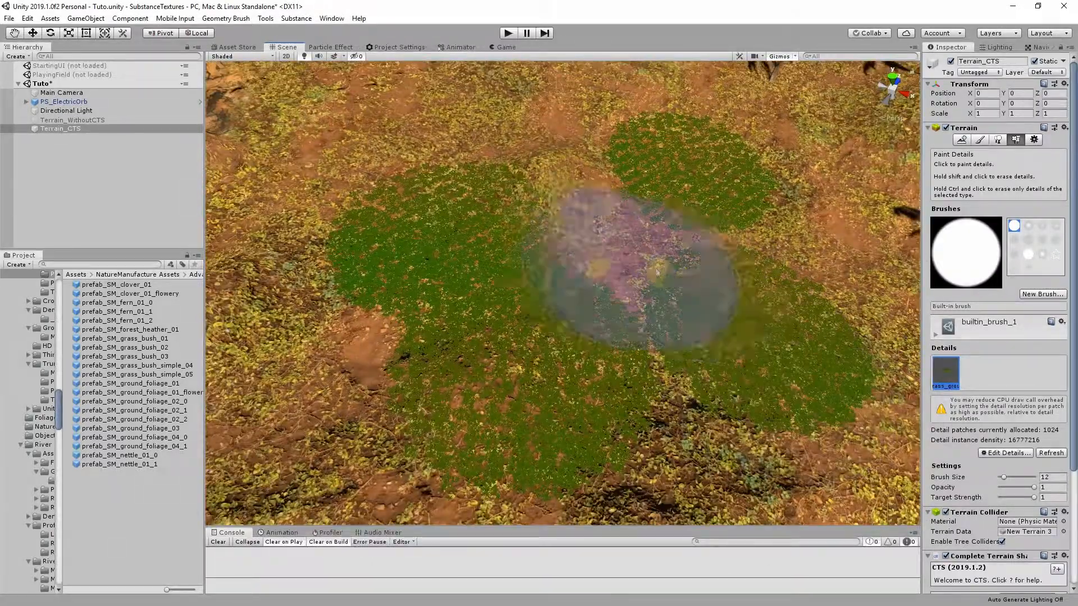
scroll(700, 332, up, 5)
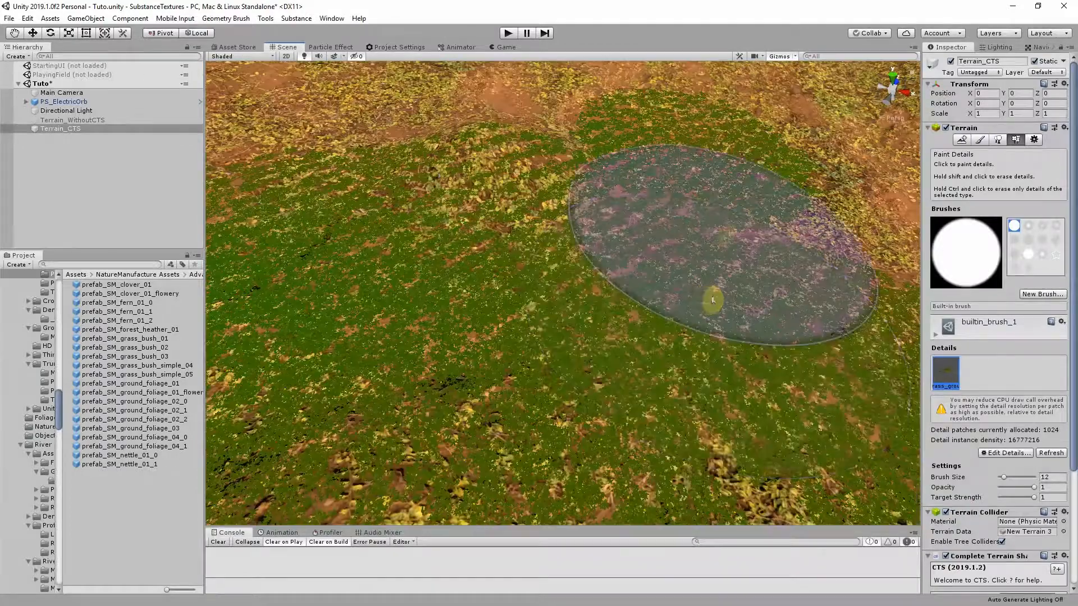
scroll(716, 227, down, 5)
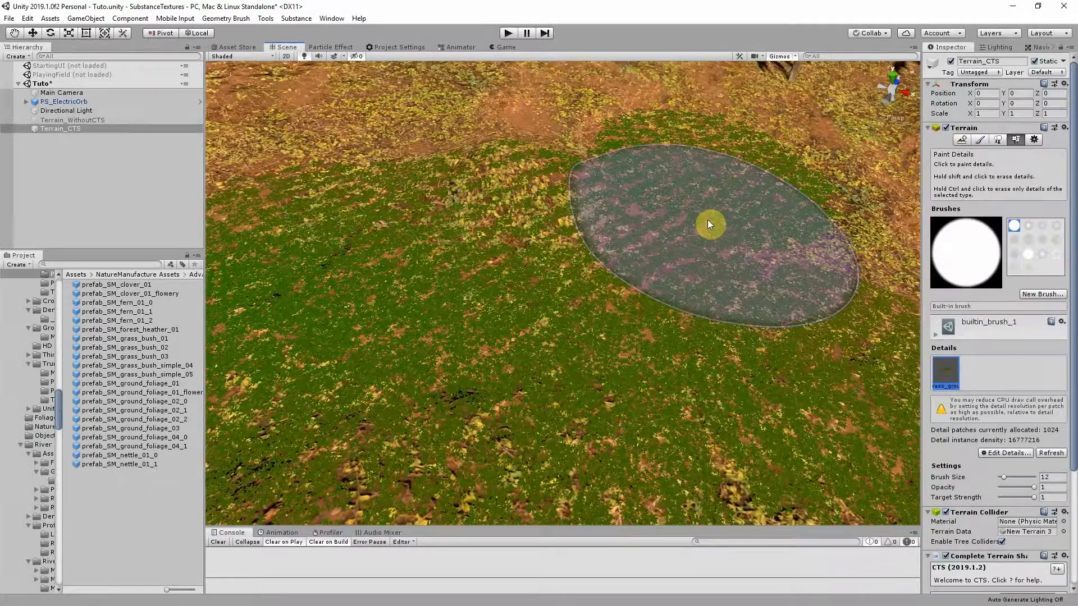
Examine the painted foliage without the brush overlay, reselect Terrain_CTS and test the scene in play mode
click(75, 124)
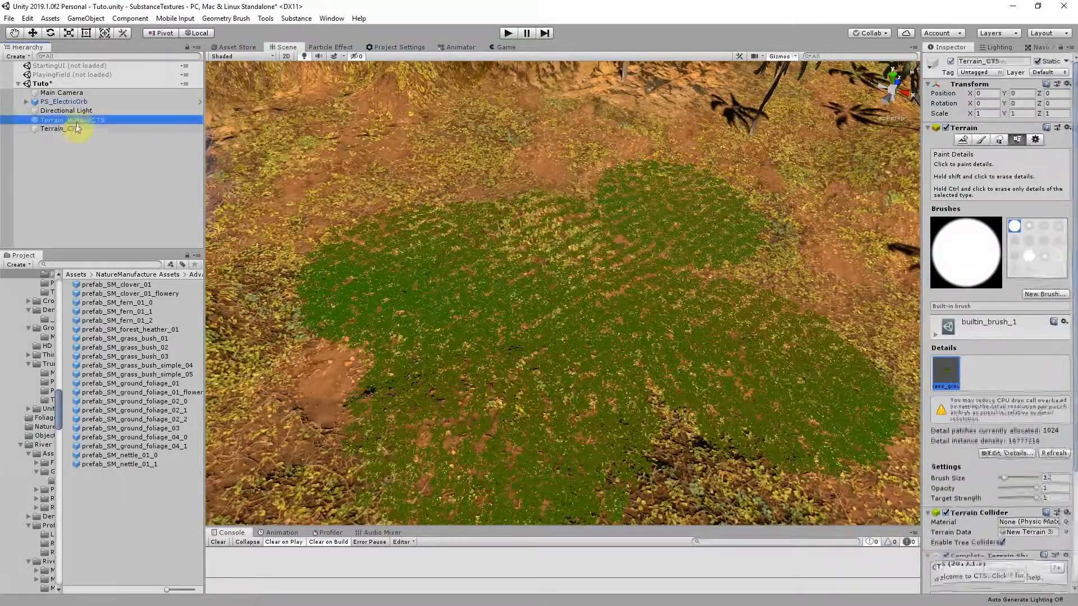
click(70, 102)
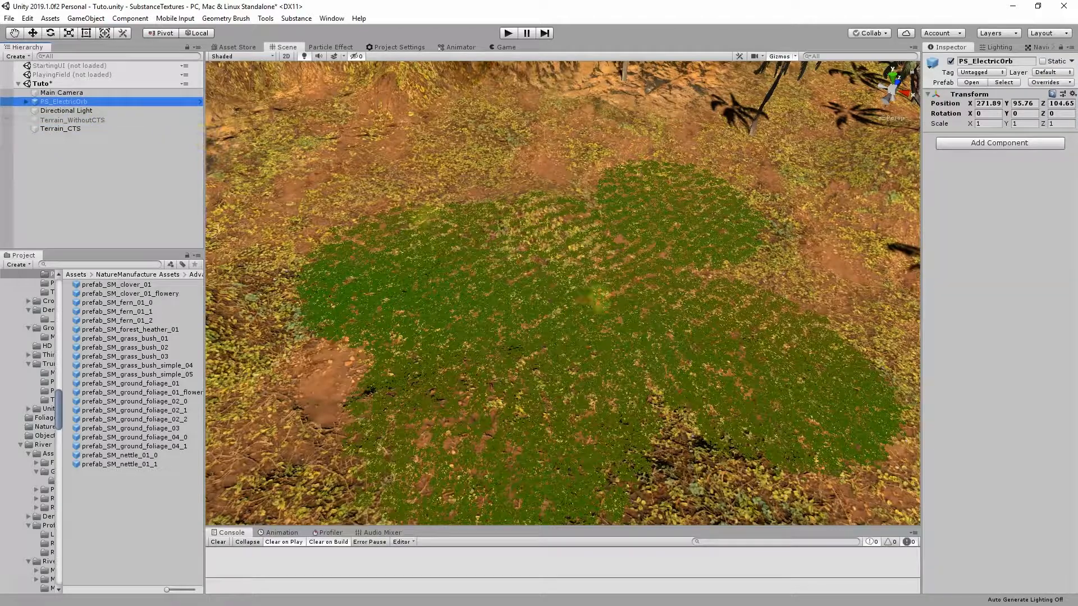
click(656, 341)
alt+drag(571, 288, 460, 219)
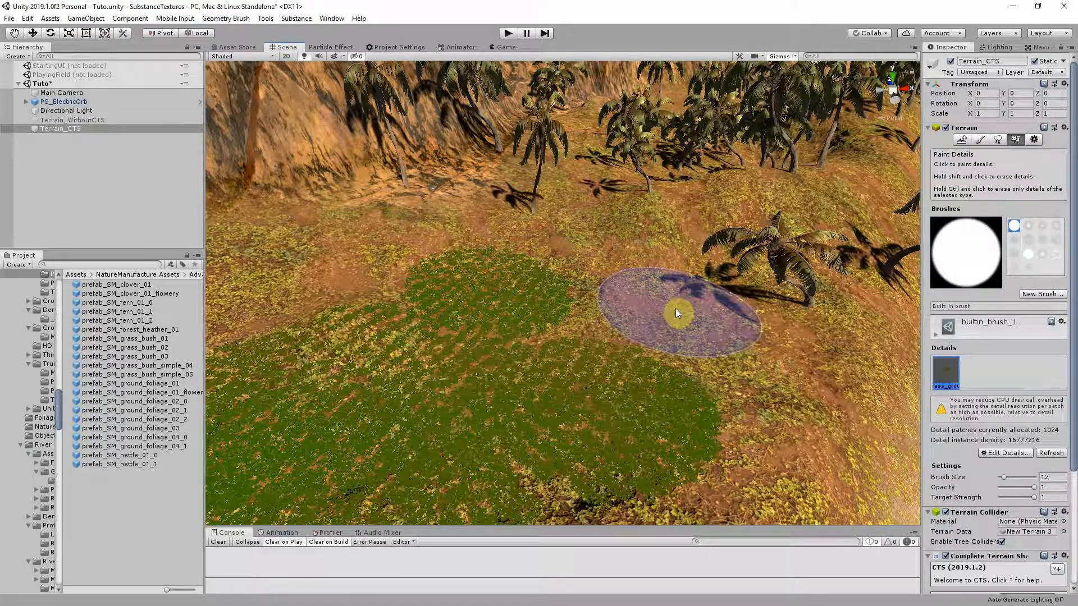
key(ctrl+p)
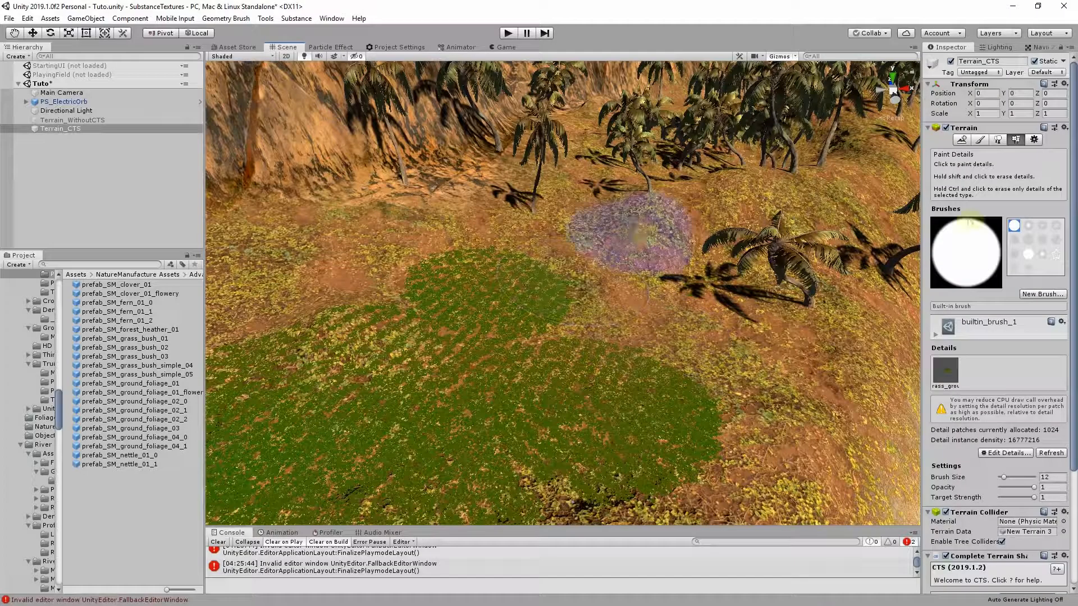
Set the terrain's detail distance to 250 and test the scene in play mode
click(1034, 140)
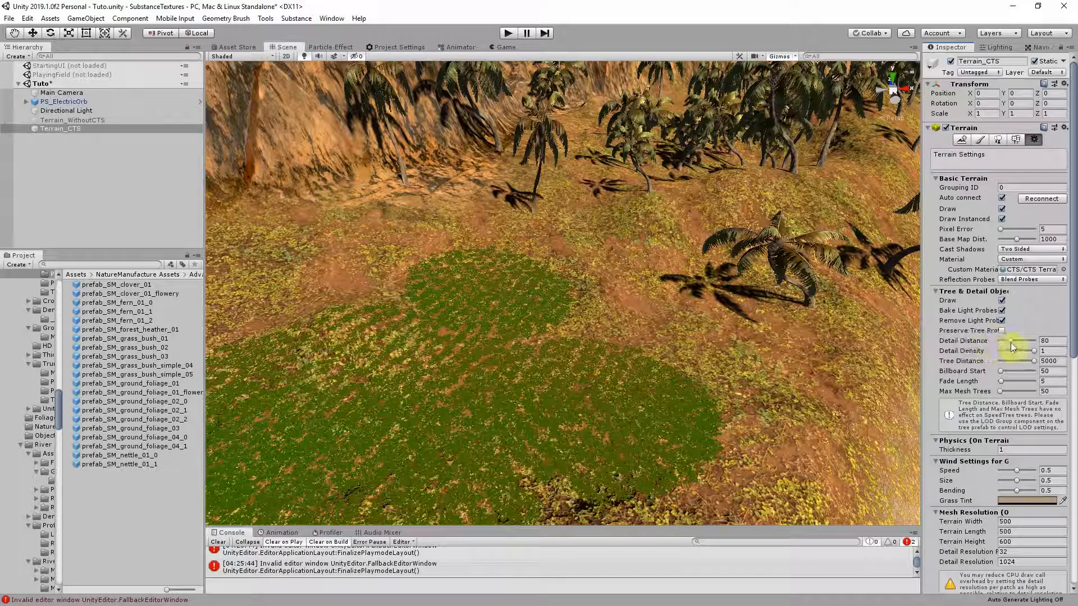
drag(1012, 341, 1052, 342)
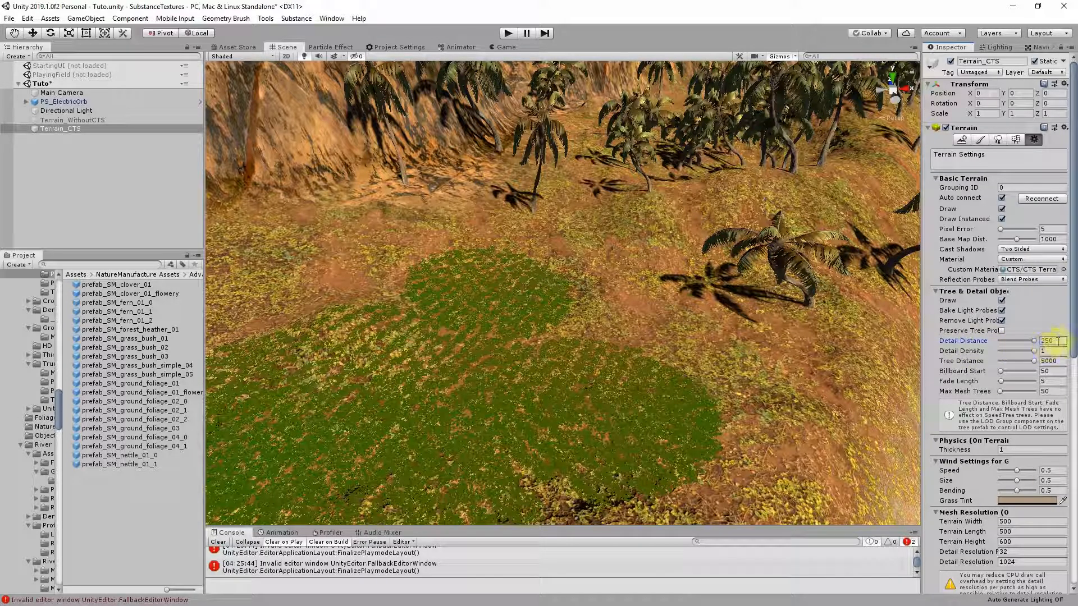
key(ctrl+p)
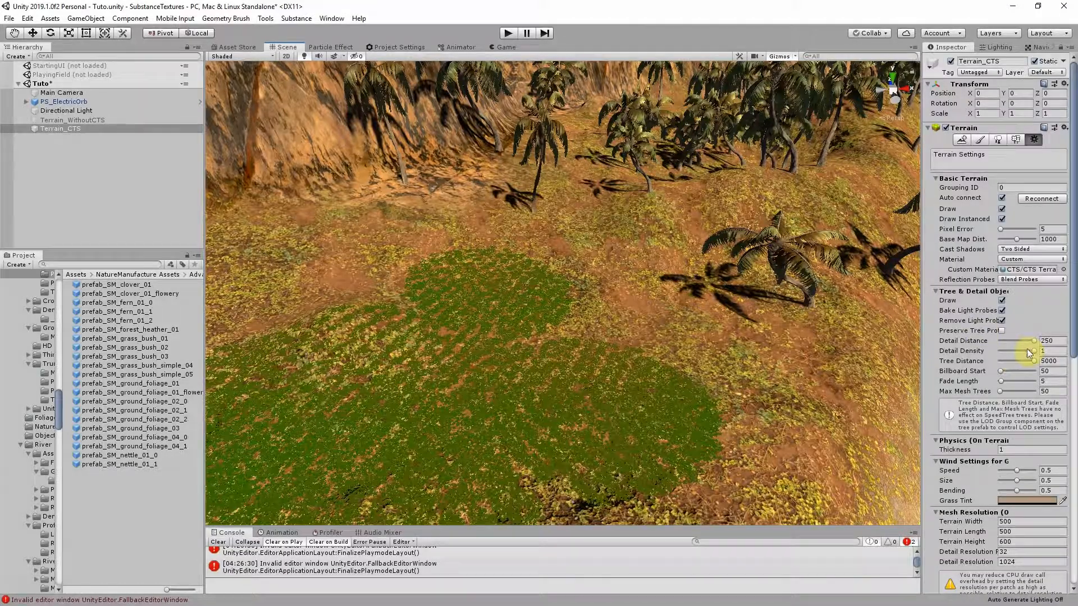
Reduce the terrain's detail density to 0.25 and check the foliage up close
drag(1033, 355, 1009, 354)
scroll(630, 323, up, 5)
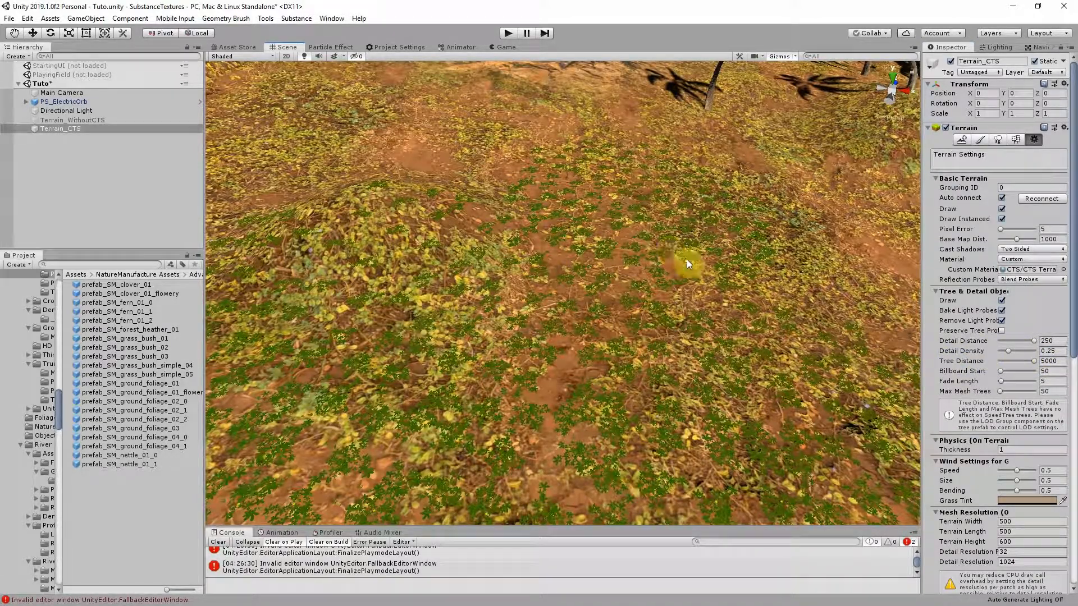
Set the terrain's detail density to 1 and test the scene in play mode
right_drag(641, 283, 653, 277)
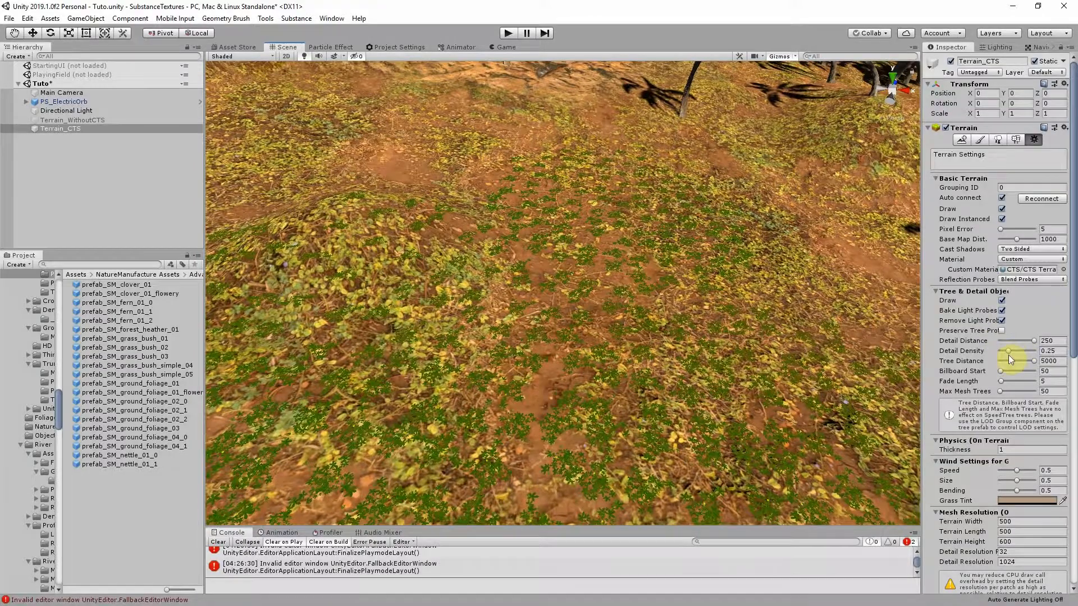
drag(1002, 351, 1034, 353)
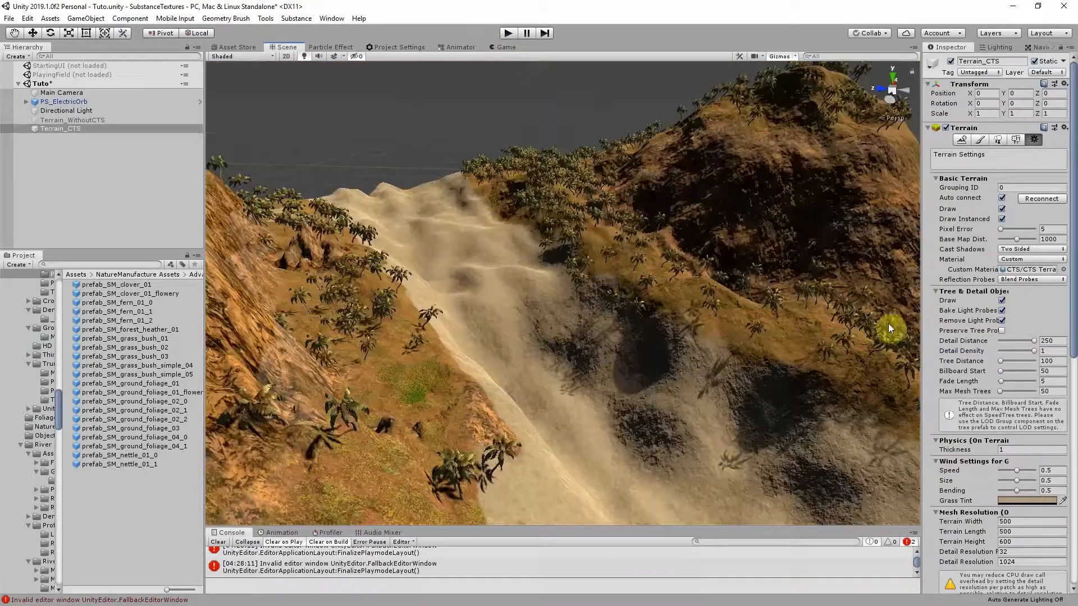
key(ctrl+p)
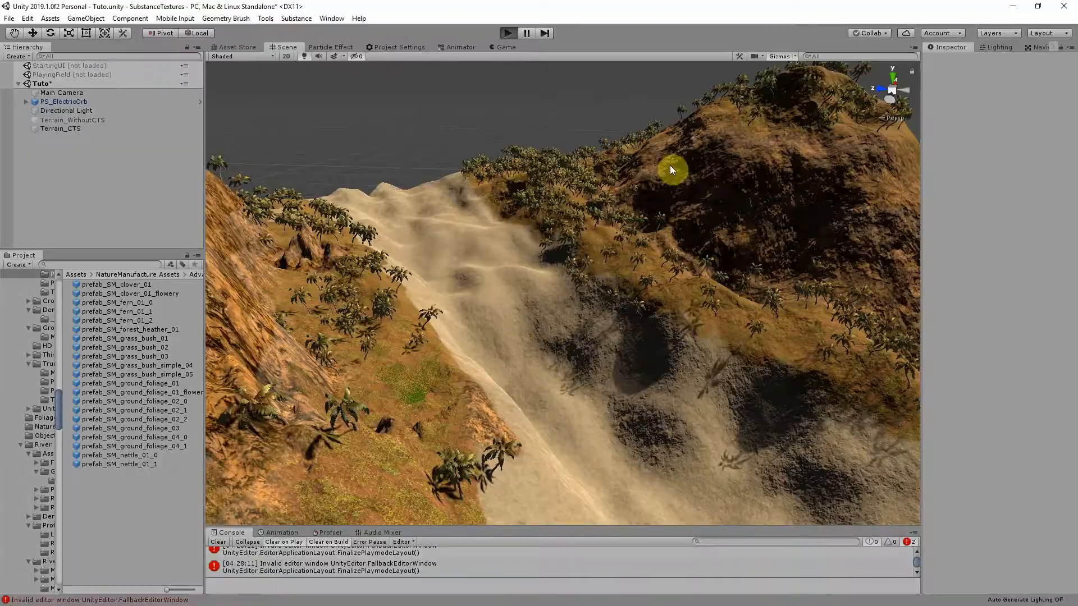
key(w)
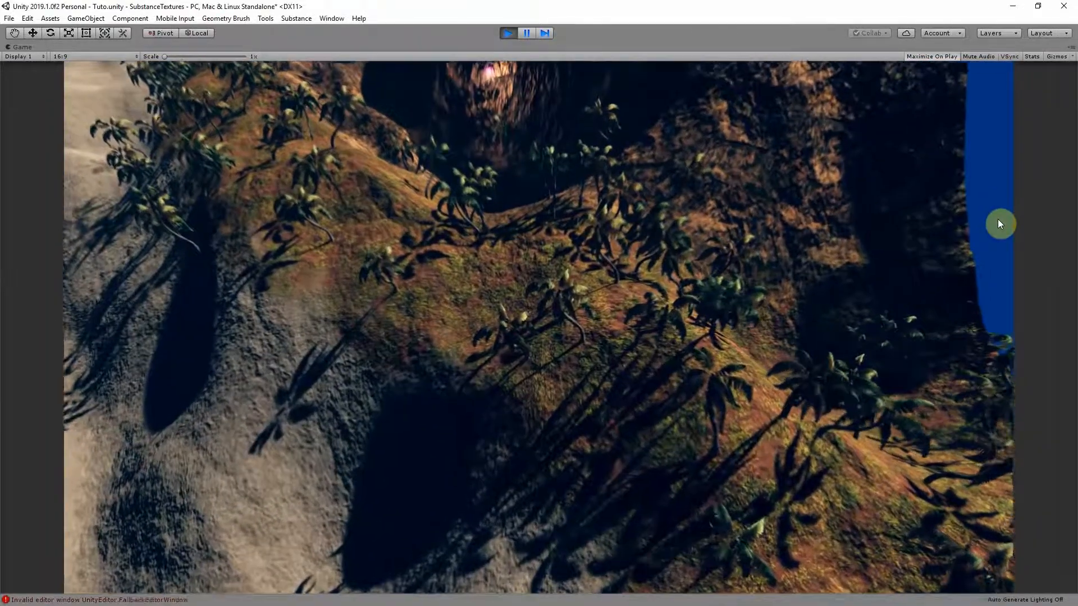
key(w)
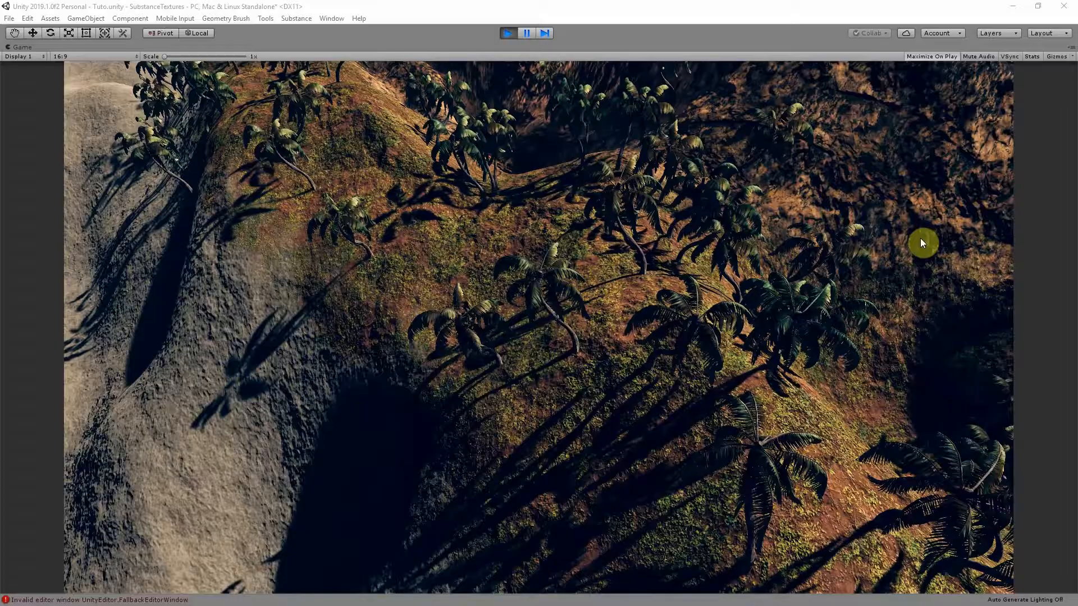
key(ctrl+p)
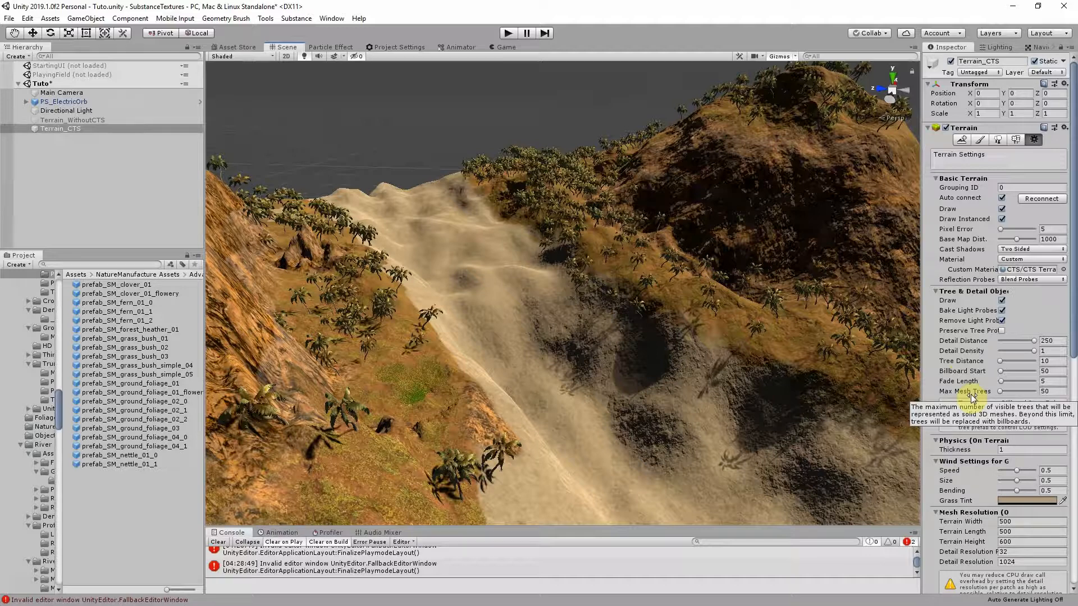
Set the terrain's Max Mesh Trees to 100 and tree distance to 500, and check the palms up close
click(1051, 392)
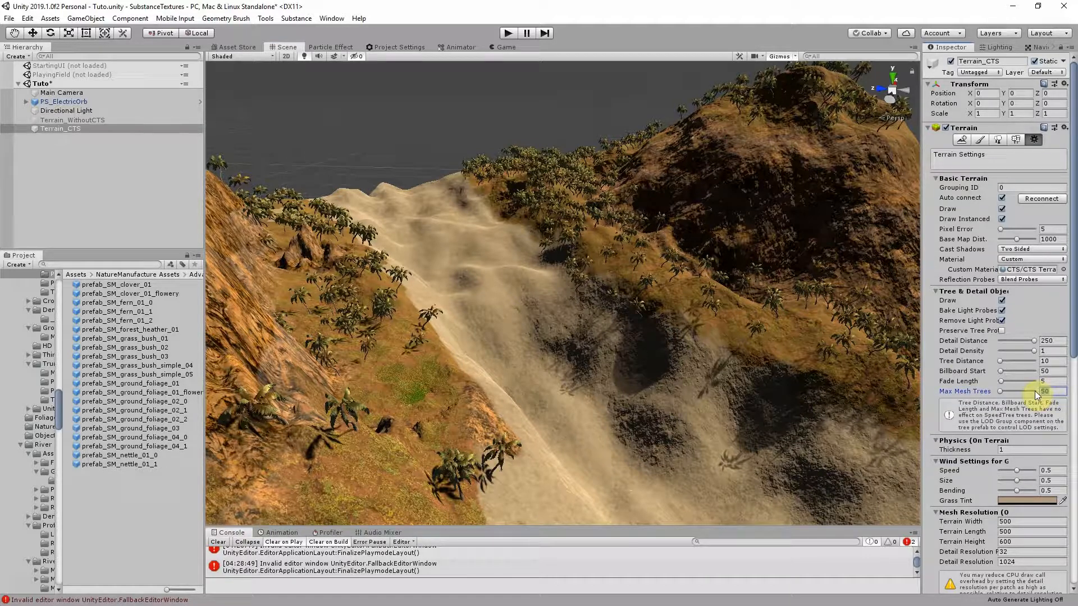
text(100)
click(1035, 362)
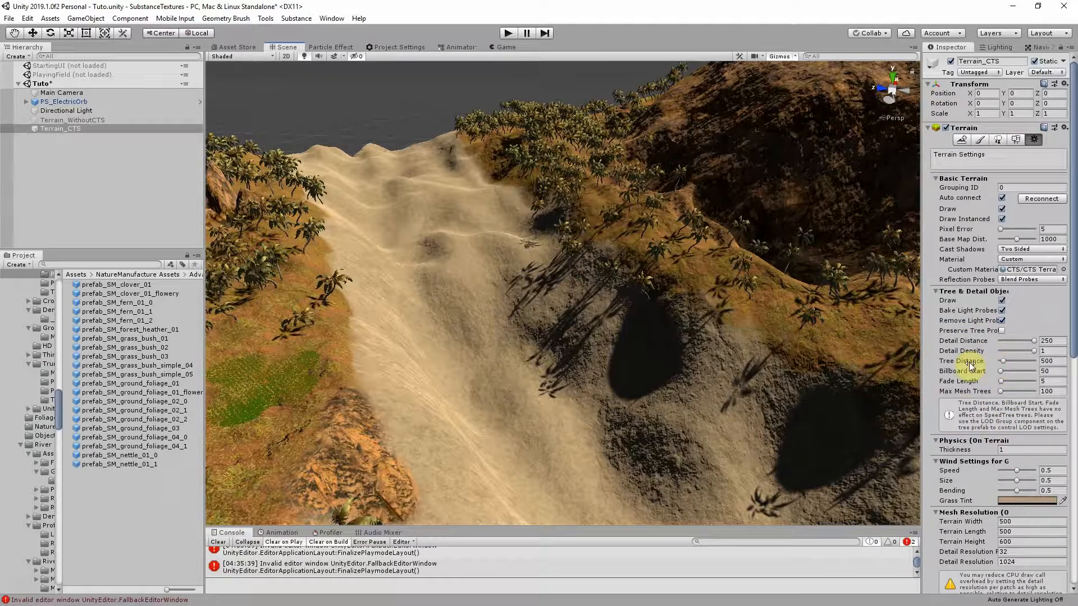
alt+drag(722, 344, 702, 331)
key(w)
right_drag(702, 331, 673, 340)
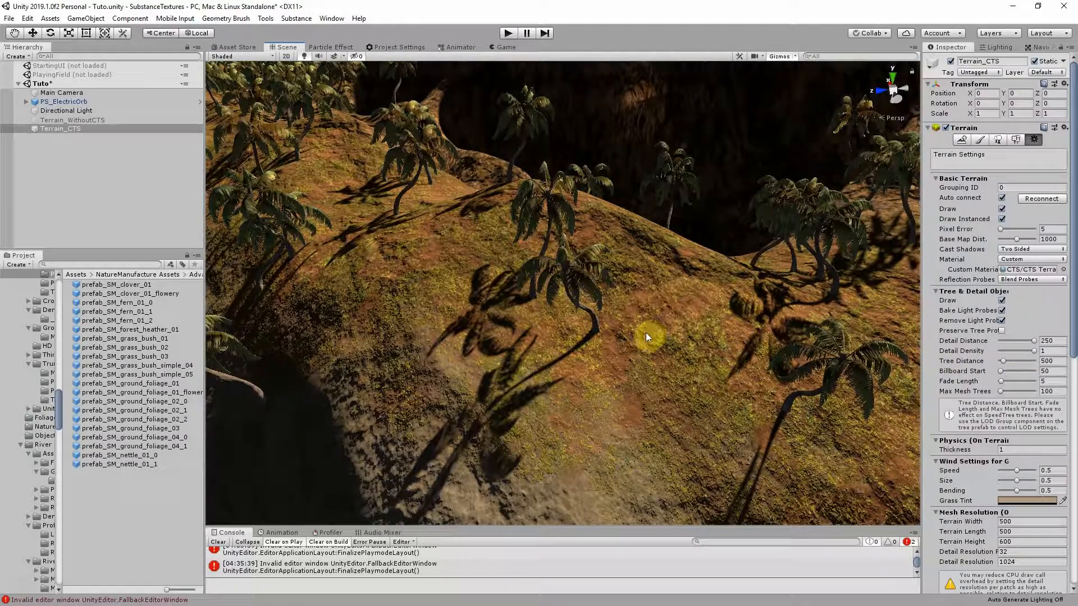
Locate the terrain's painted palm in the project assets and open the Palm_Desktop import settings
click(997, 140)
click(1027, 260)
click(1016, 281)
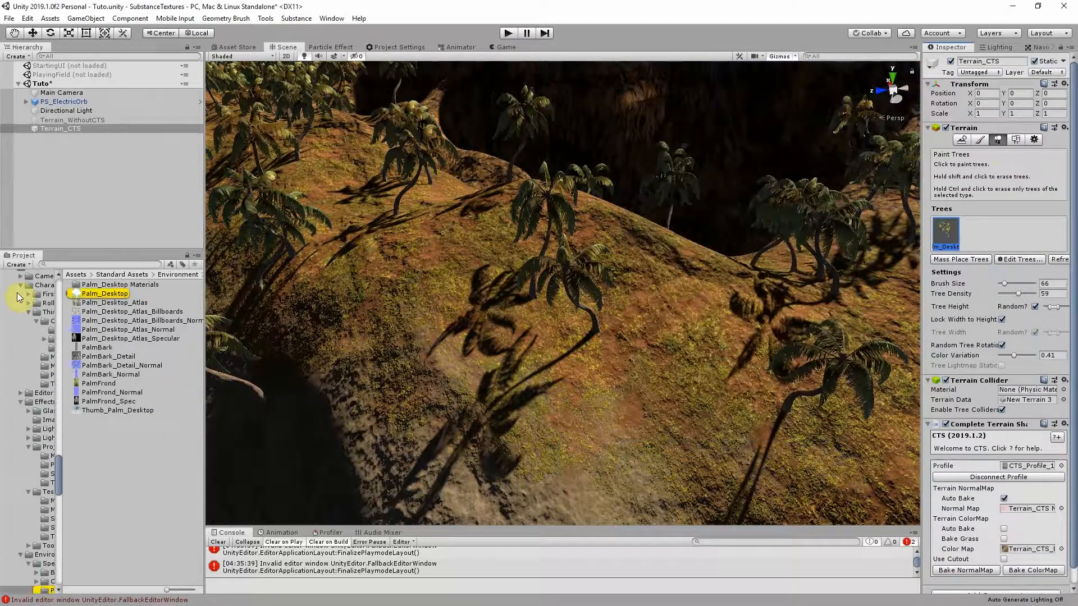
click(104, 293)
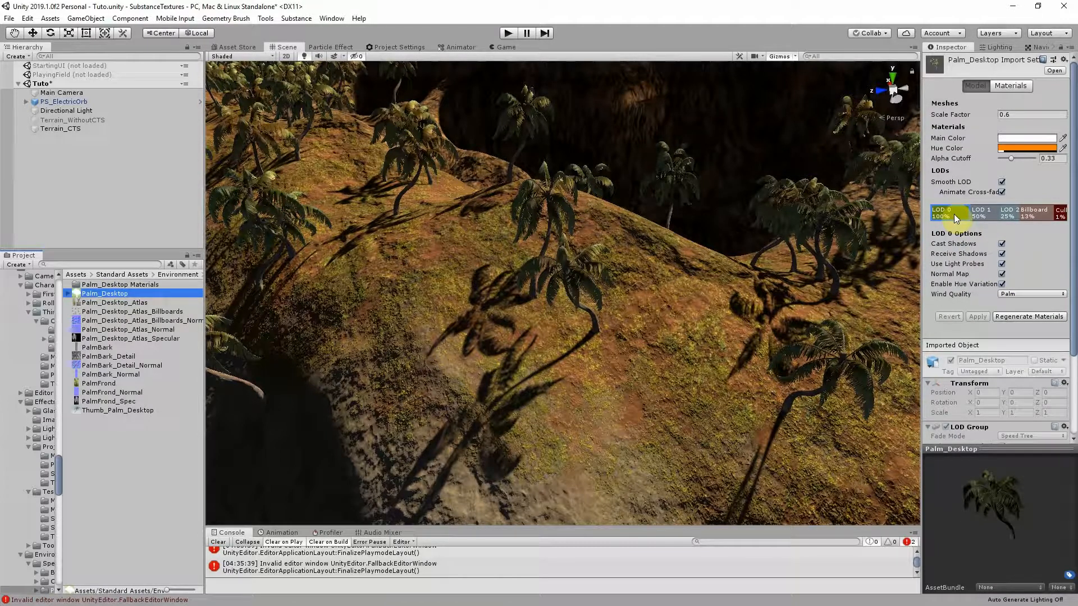
Review the LOD 0, LOD 1 and Billboard options of Palm_Desktop and view the terrain's palms from afar
click(954, 214)
click(988, 213)
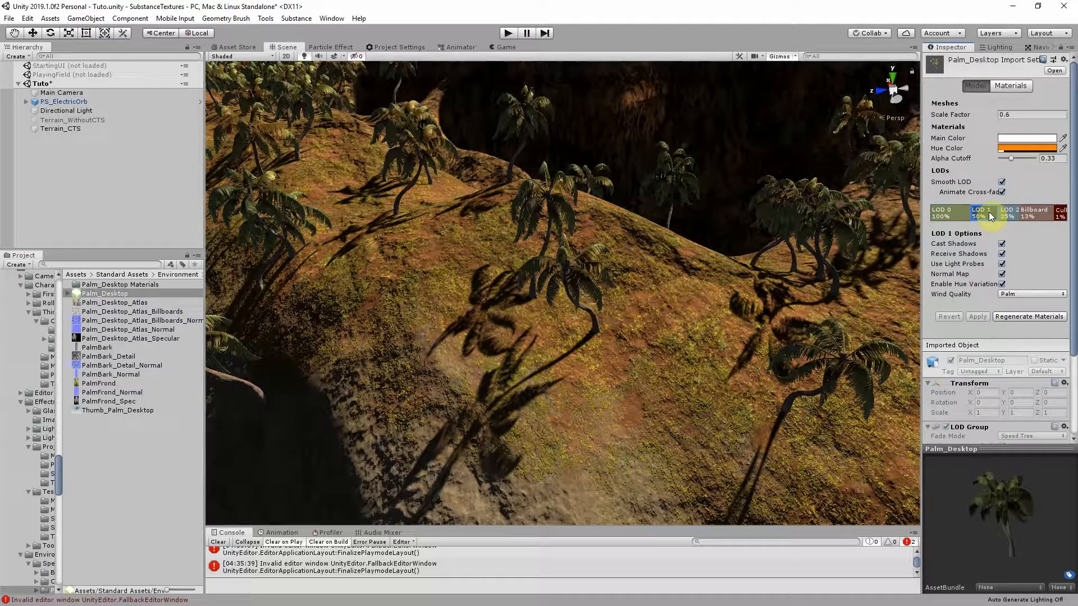
click(959, 215)
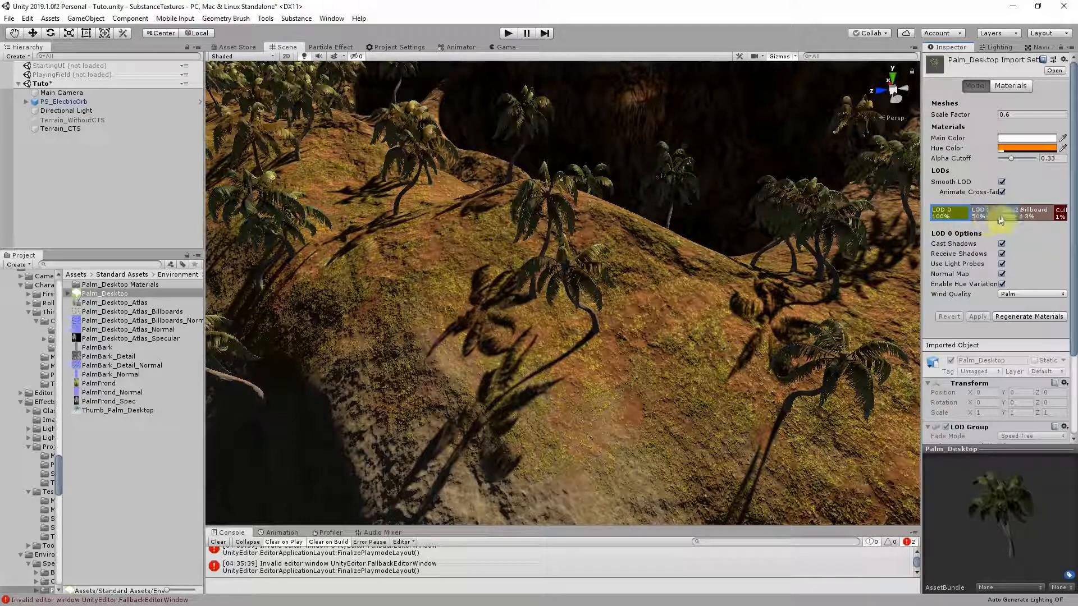
drag(1016, 216, 998, 220)
click(1031, 219)
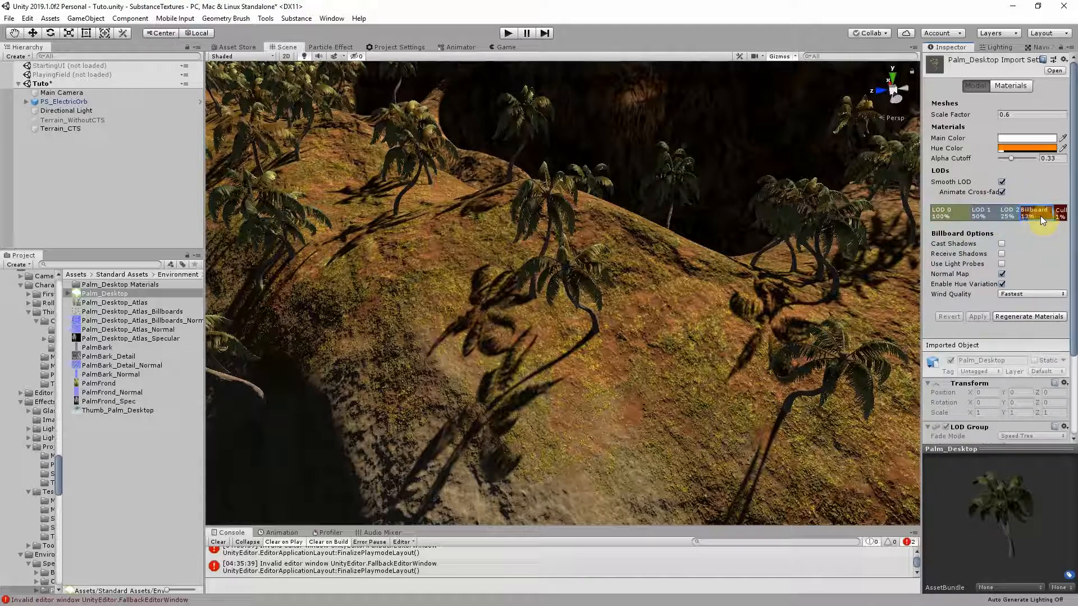
scroll(673, 313, down, 10)
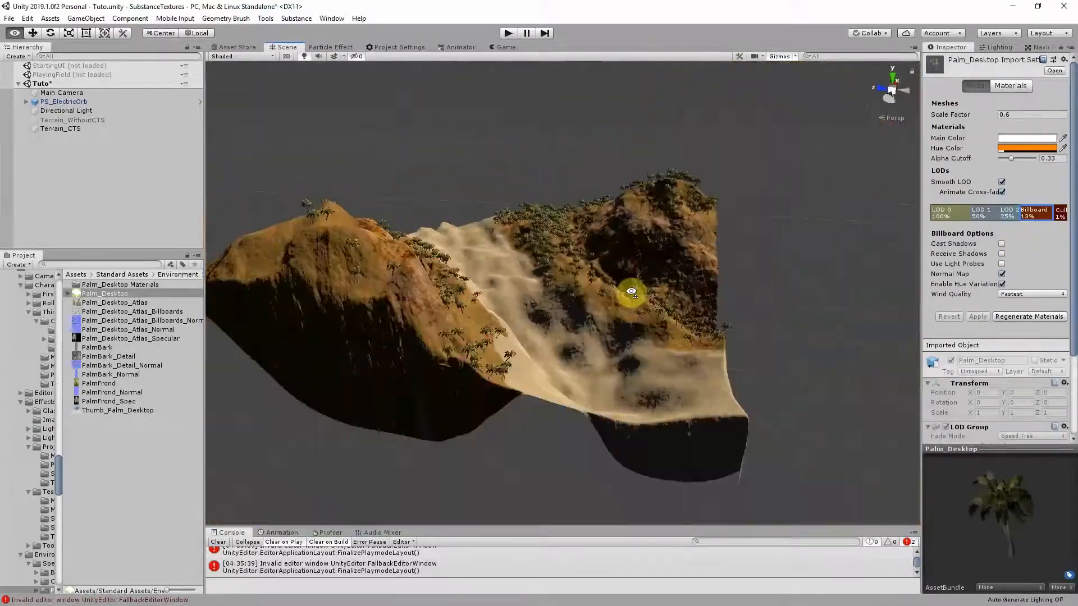
scroll(631, 291, down, 10)
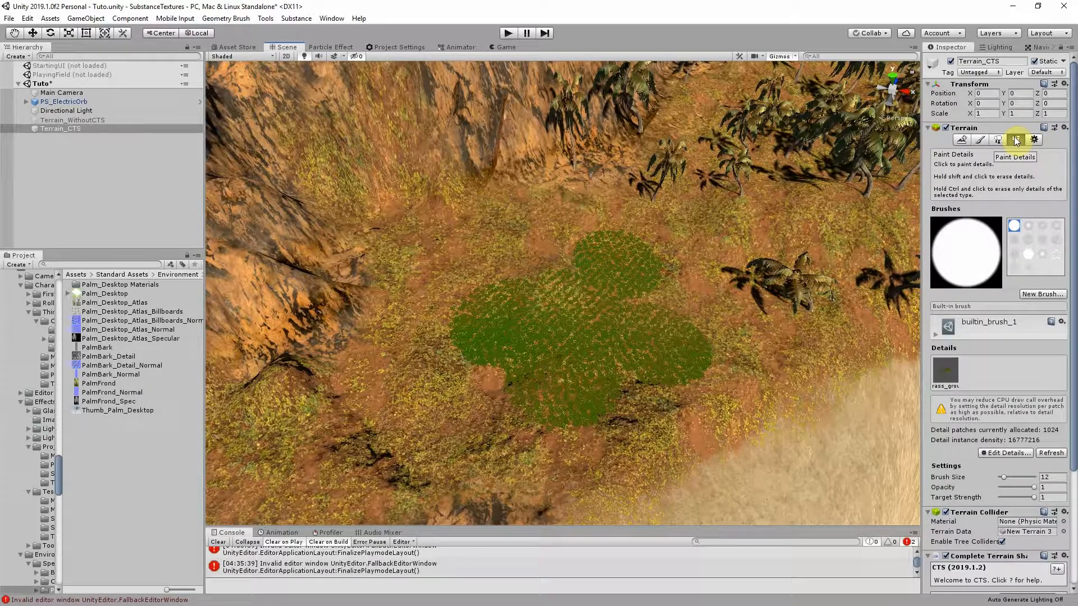
Add Rock1A as a detail mesh with noise spread 2, width 0.1 to 0.5 and height 0.1 to 0.2, and brush it onto the terrain
click(1008, 453)
click(1018, 468)
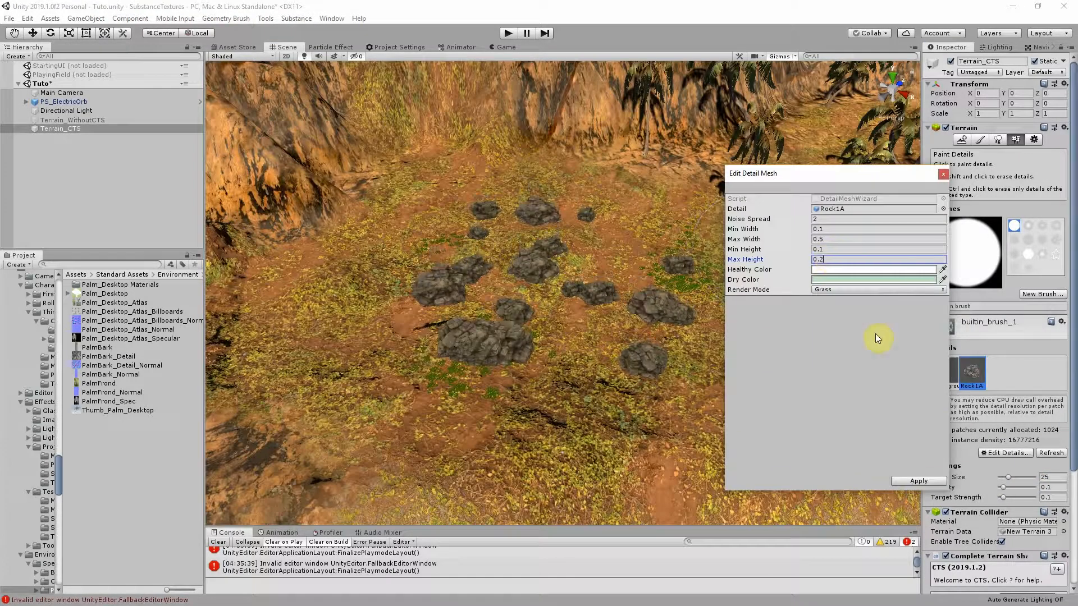
click(912, 480)
scroll(684, 302, down, 3)
middle_drag(776, 282, 681, 304)
drag(681, 303, 504, 265)
middle_drag(504, 265, 604, 344)
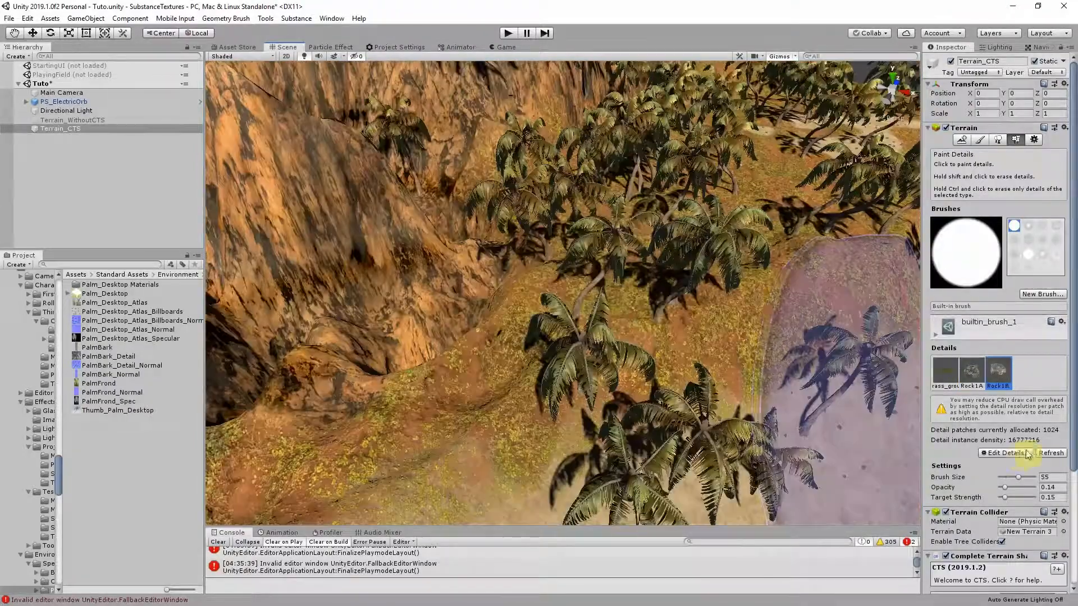
Add Rock001_LOD as another terrain detail mesh with the default size and colour settings
click(1004, 453)
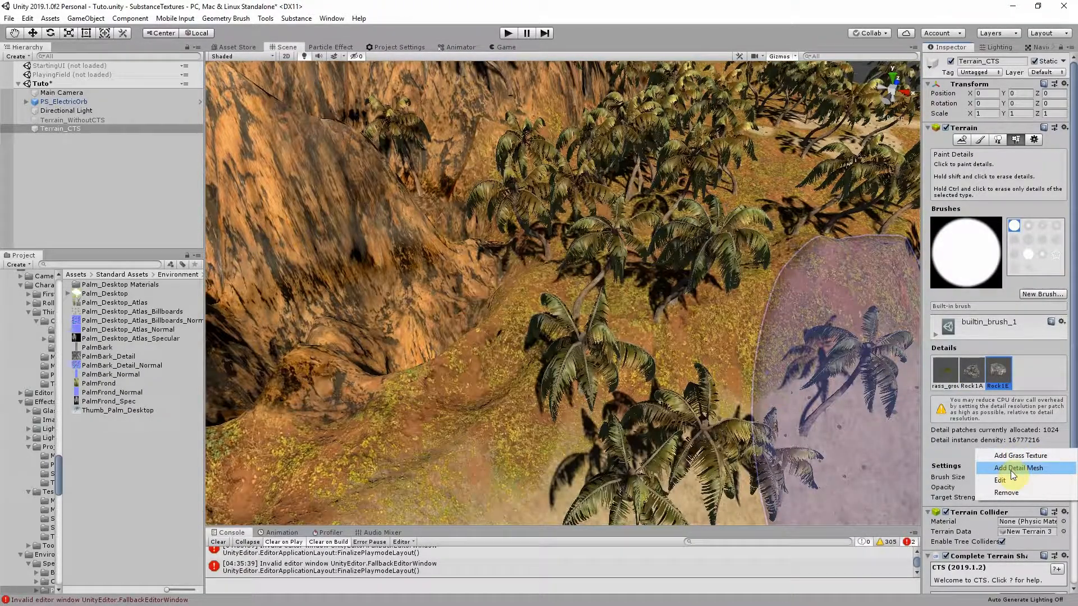
click(1012, 468)
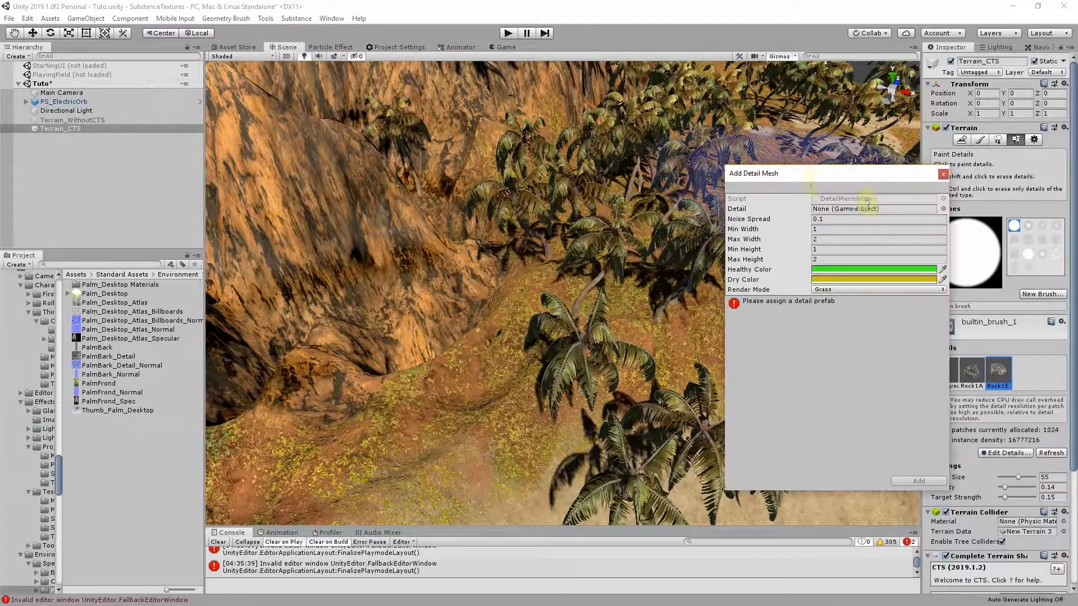
click(943, 208)
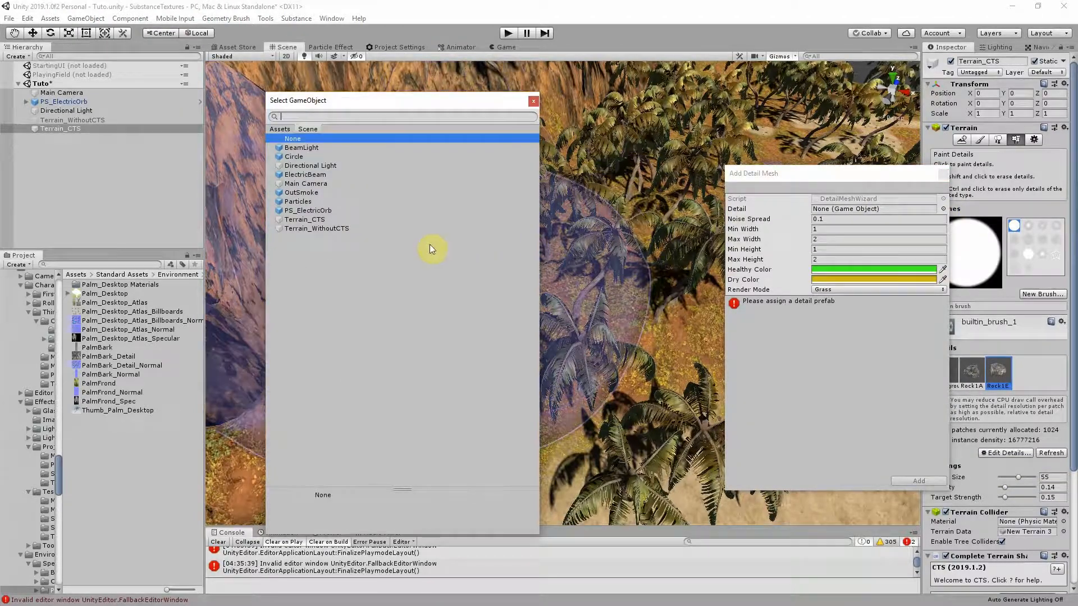
text(rock)
double_click(308, 416)
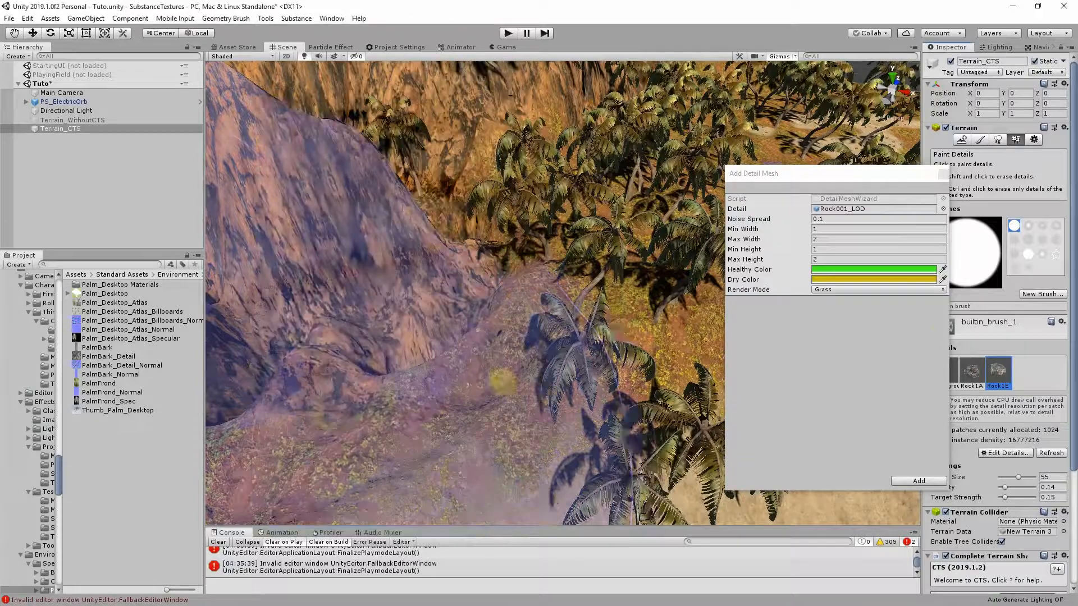
click(917, 482)
mouse_move(915, 361)
right_down()
mouse_move(678, 294)
mouse_move(765, 298)
mouse_move(743, 315)
mouse_move(773, 303)
mouse_move(709, 316)
right_up()
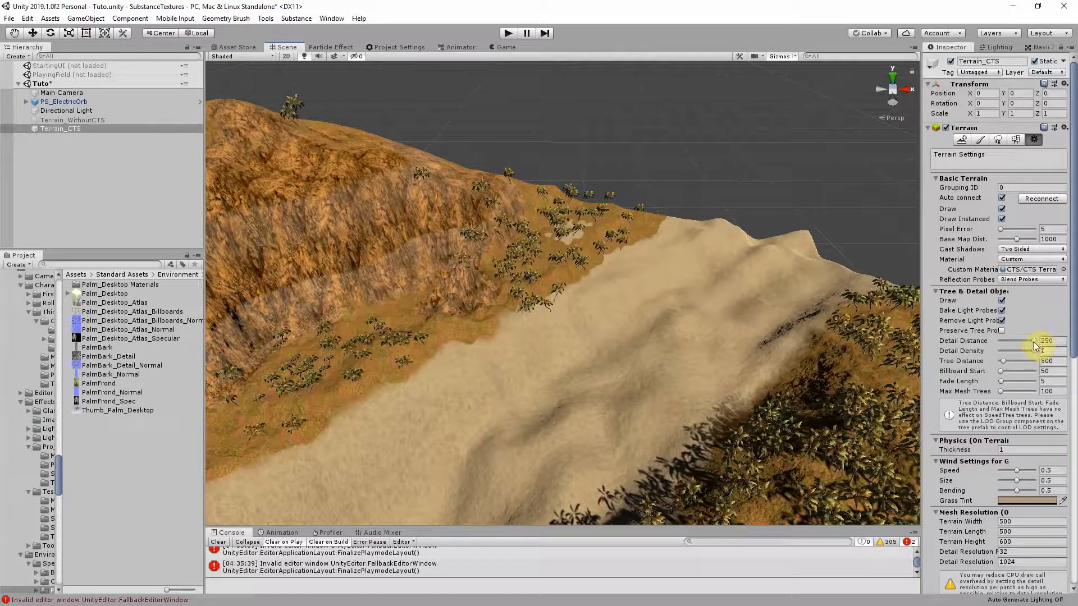
Reduce the terrain's detail distance to 29 and inspect the small rocks on the sand at close range
drag(1034, 341, 1006, 343)
key(w)
right_drag(762, 313, 837, 344)
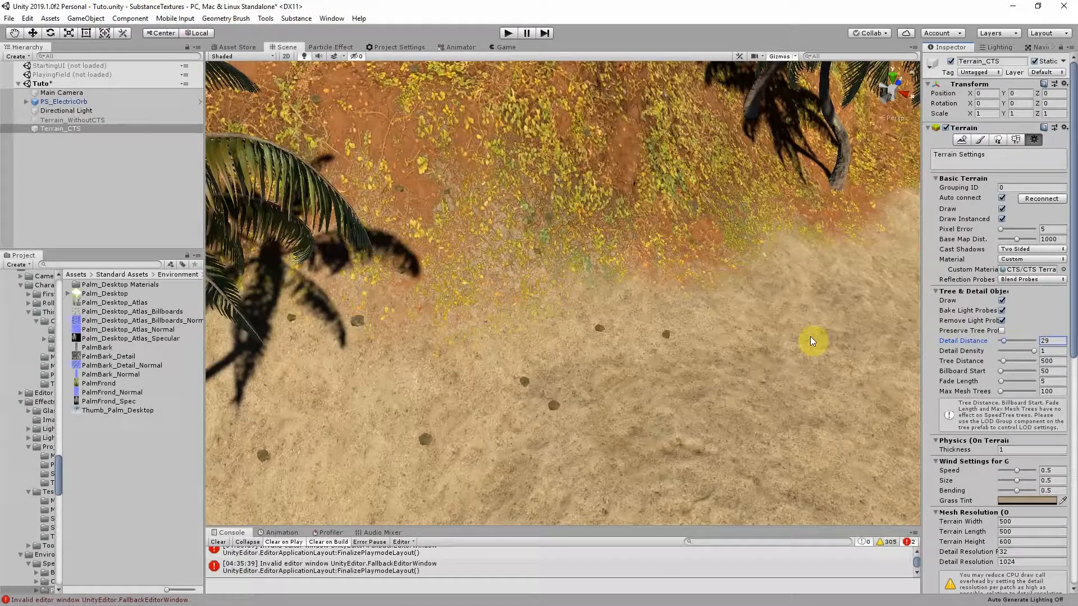
right_drag(730, 345, 796, 333)
key(s)
Open the terrain's tree editing options and examine the grey rocks covering the cliff from several distances
click(998, 140)
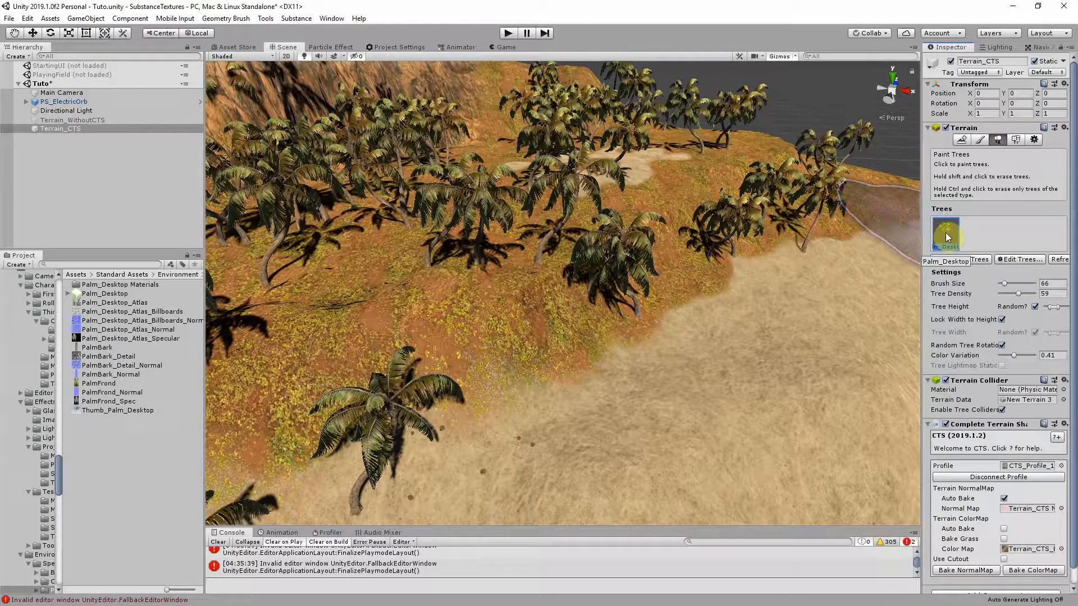
click(1018, 260)
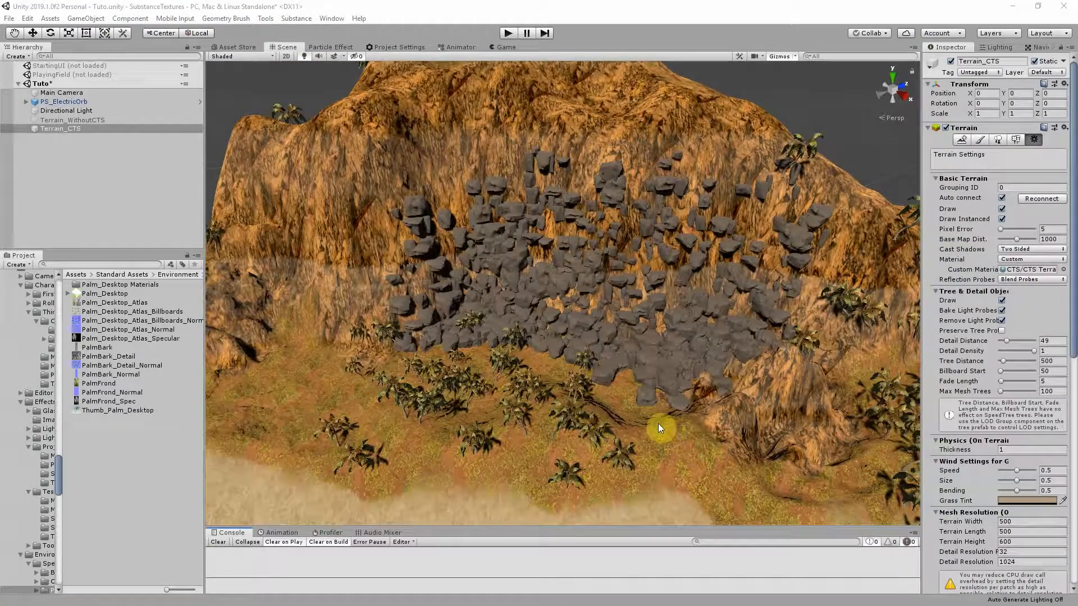
right_drag(658, 424, 657, 430)
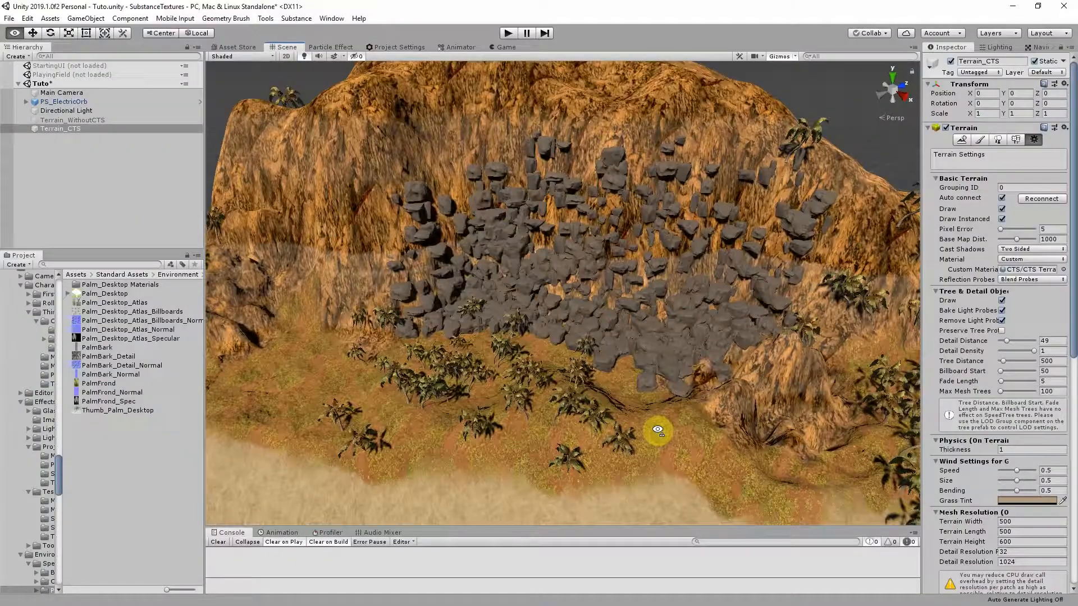
scroll(616, 332, up, 3)
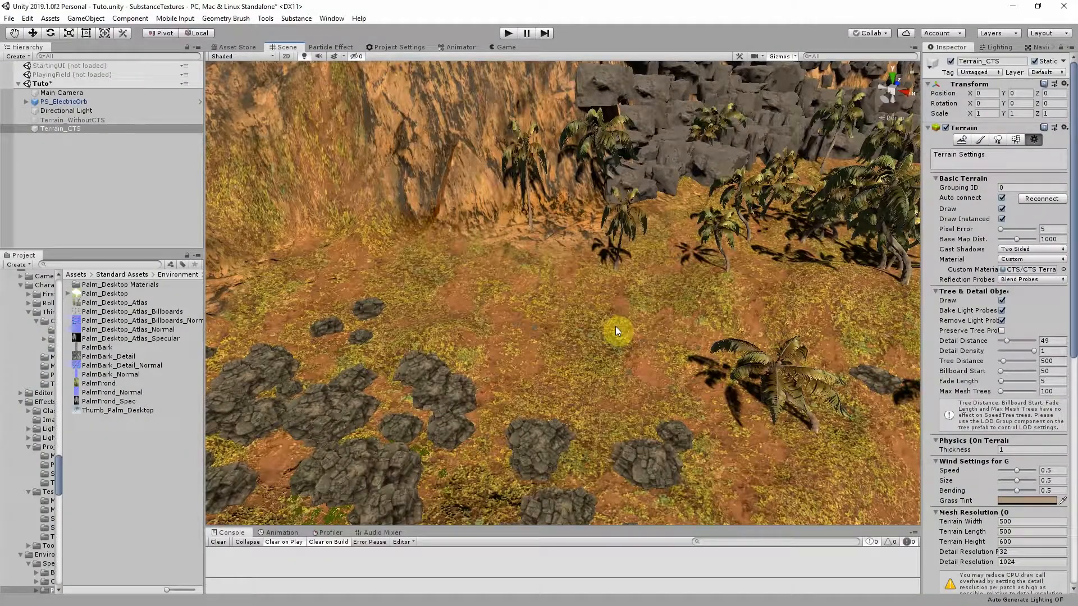
key(alt+Tab)
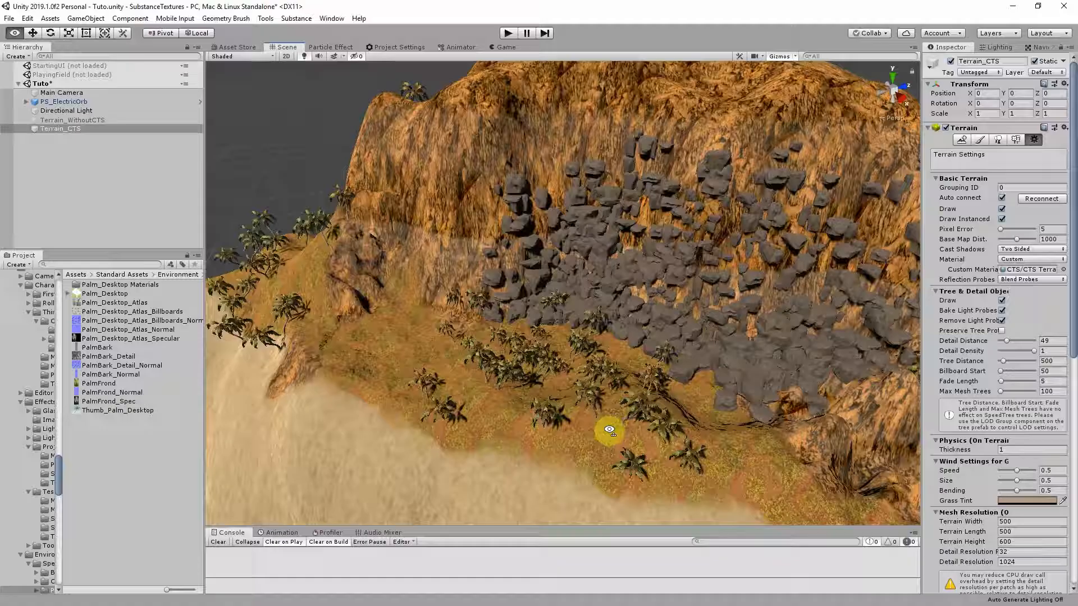
right_drag(608, 431, 529, 434)
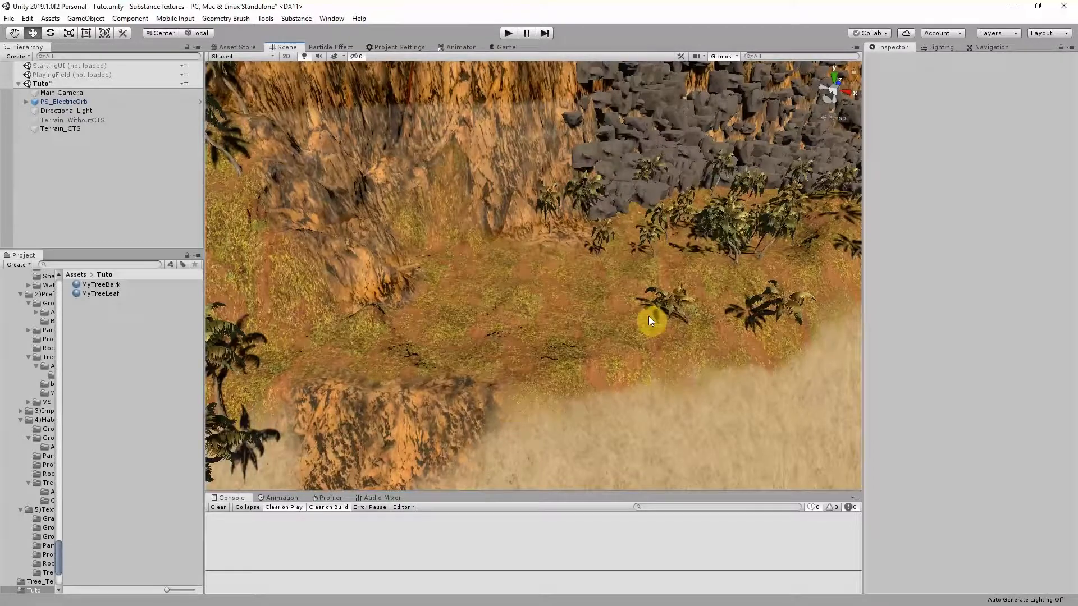
Add a 3D Tree object to the scene and frame it in the view
click(28, 58)
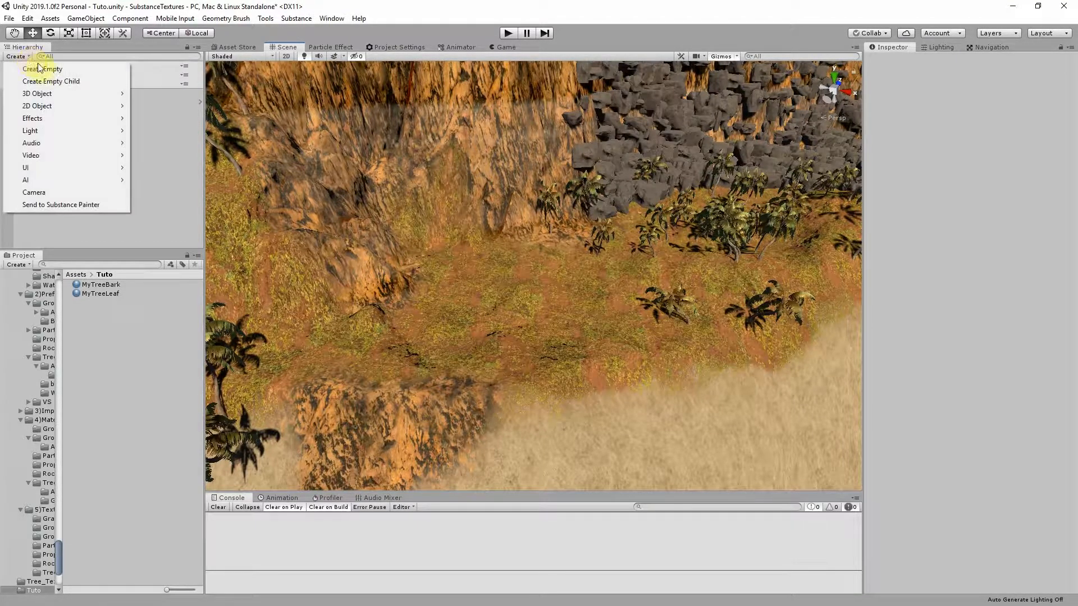
mouse_move(97, 95)
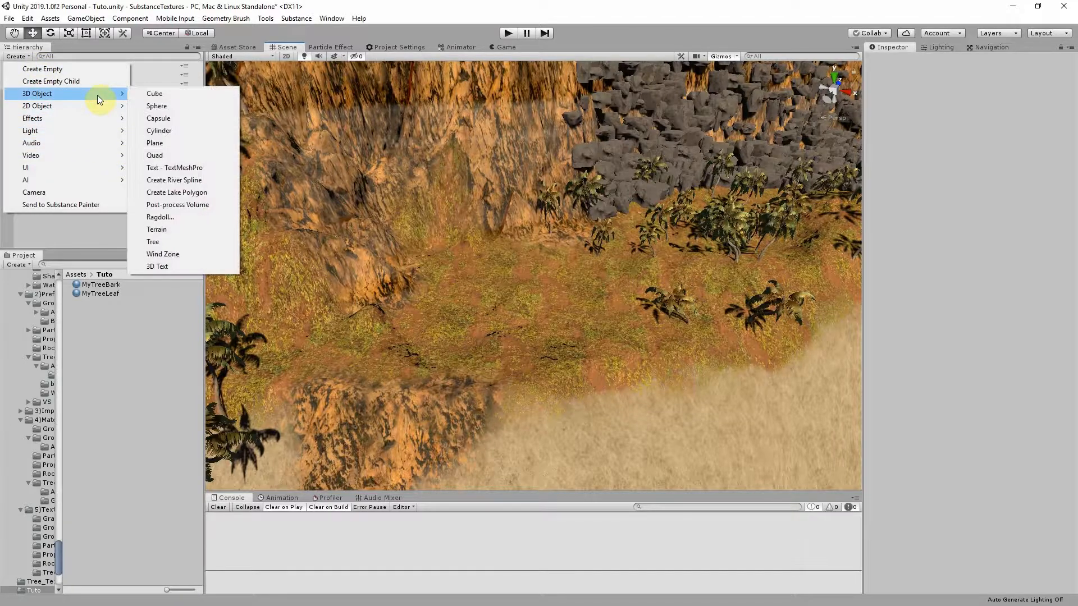
click(184, 245)
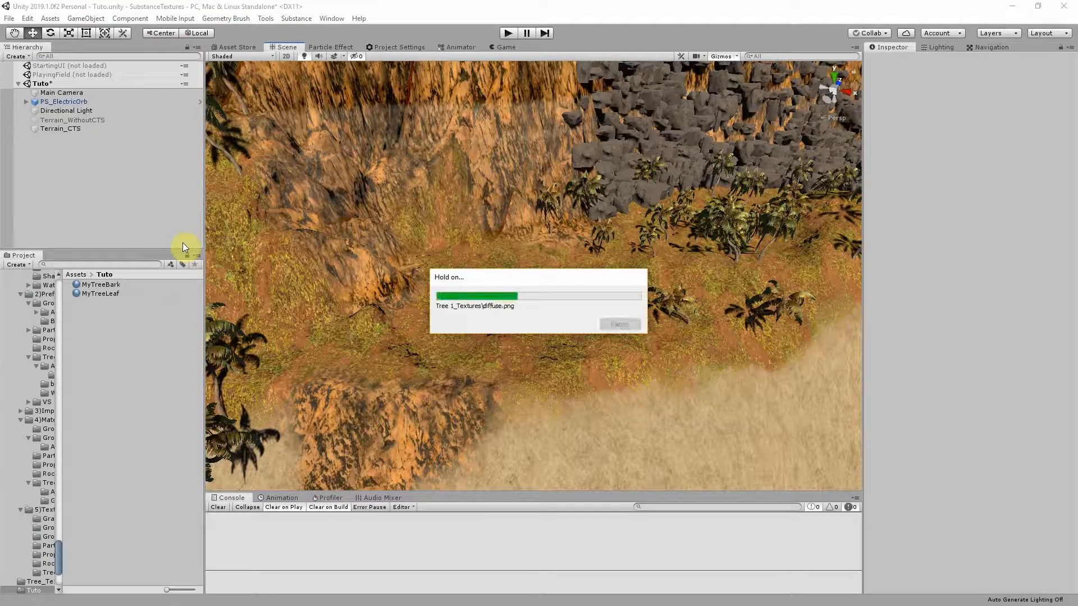
double_click(62, 137)
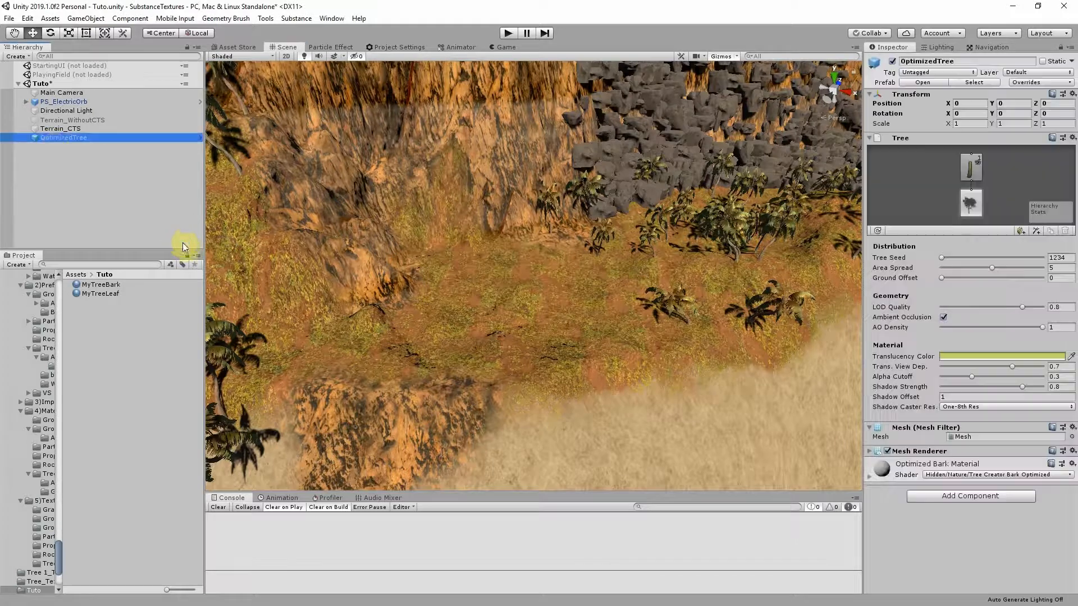
mouse_move(519, 320)
alt+mouse_down()
mouse_move(510, 322)
mouse_move(533, 320)
alt+mouse_up()
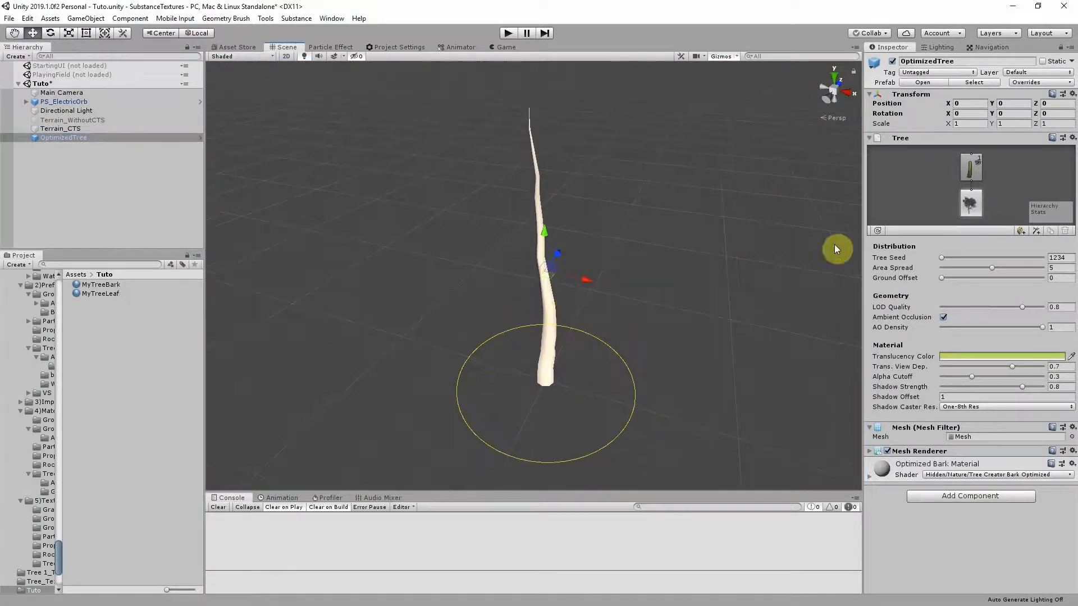
In the tree's root settings, set Tree Seed to 339012, Ground Offset to 1.17 and LOD Quality to 0.761
click(970, 196)
click(968, 200)
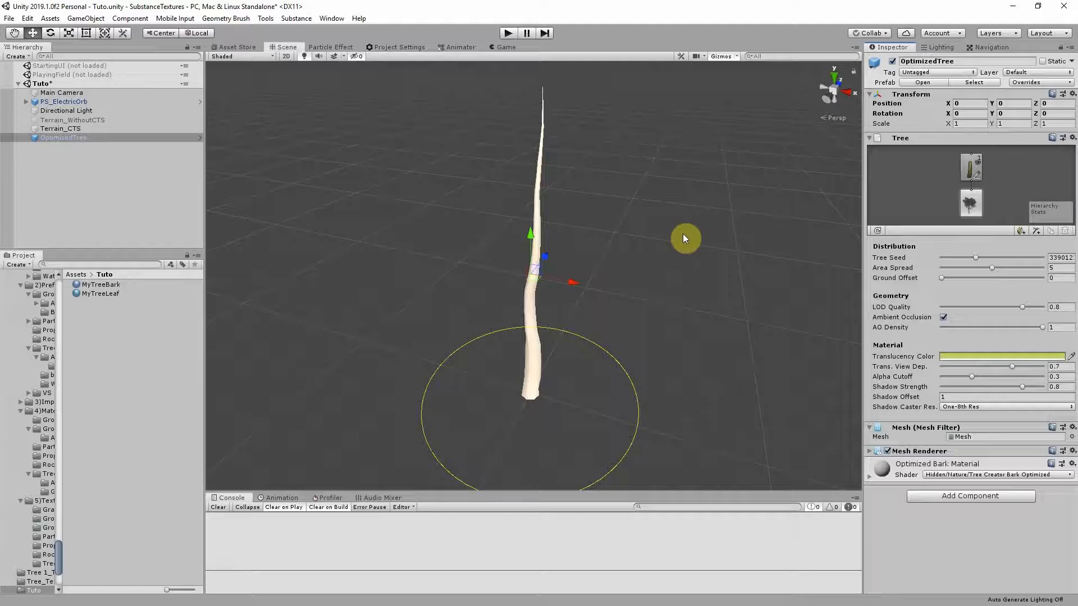
drag(943, 278, 954, 278)
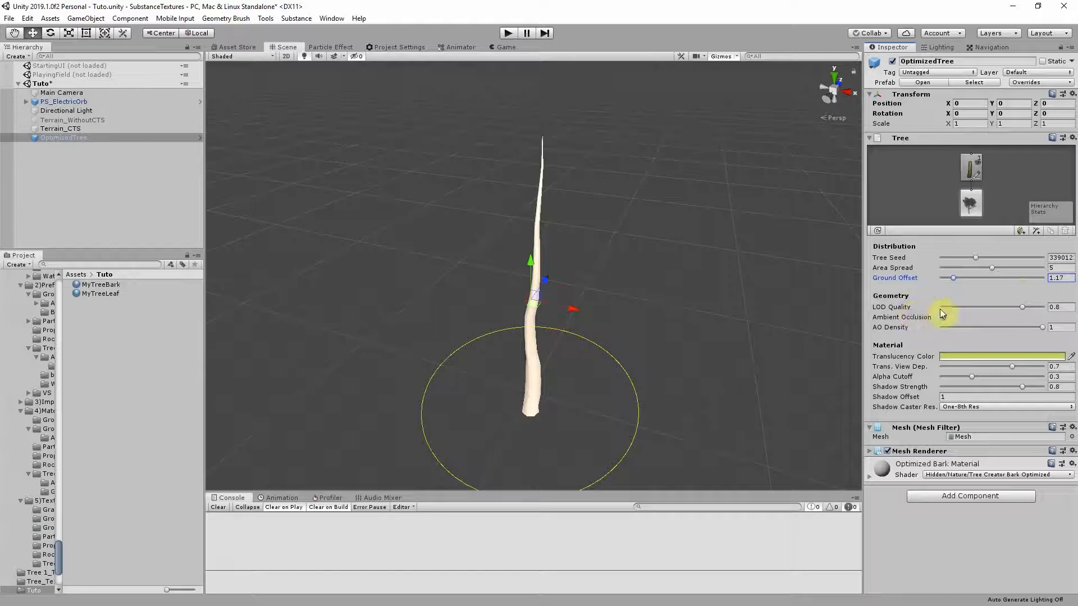
drag(1022, 308, 953, 311)
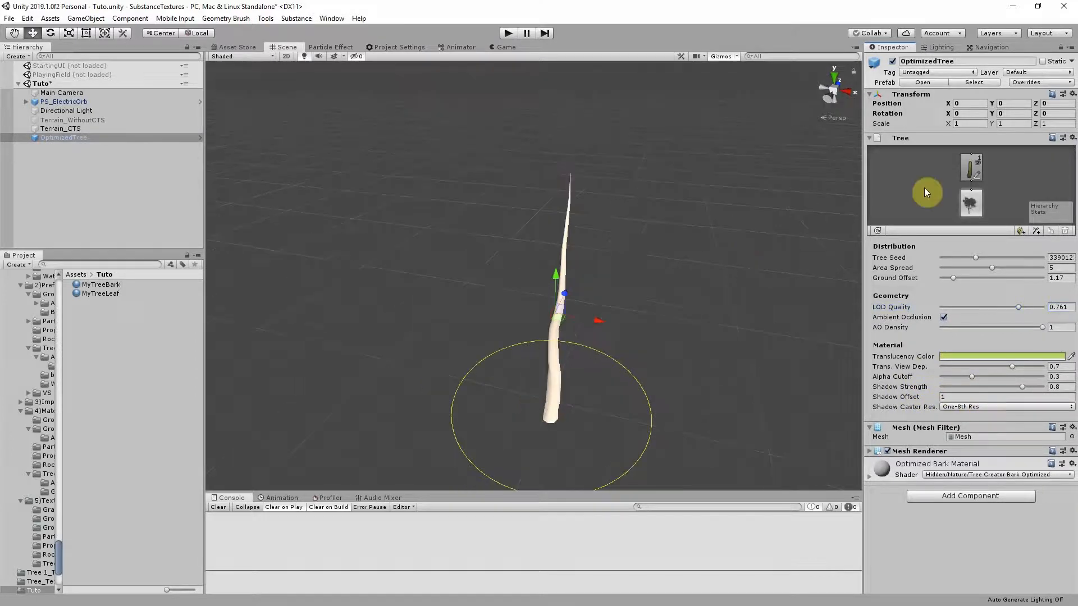
Convert the tree's branch group to a procedural group and raise its frequency to grow many trunks
click(970, 170)
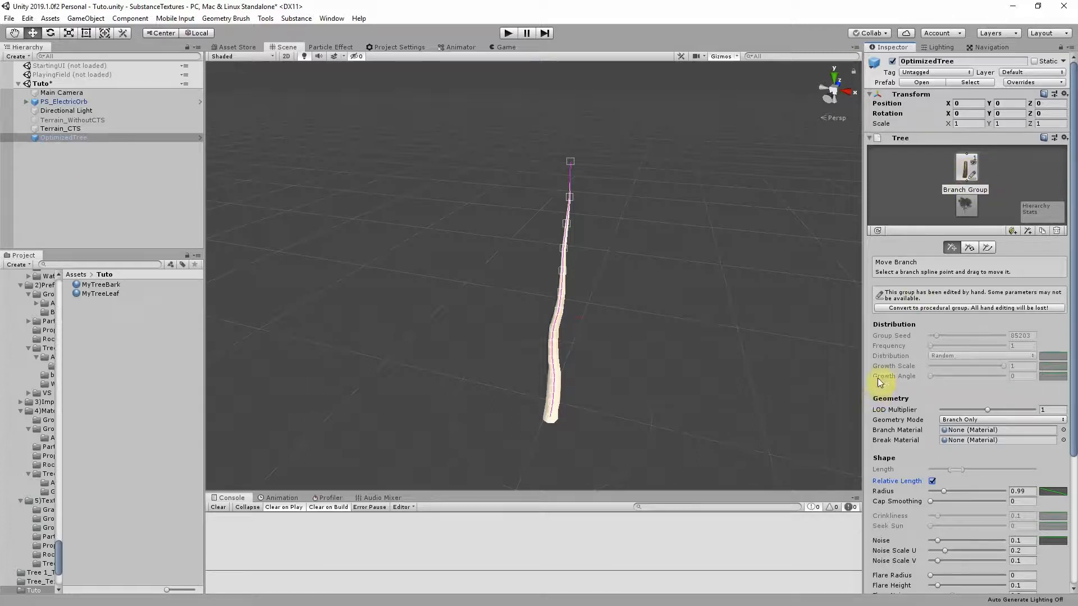
scroll(935, 264, down, 3)
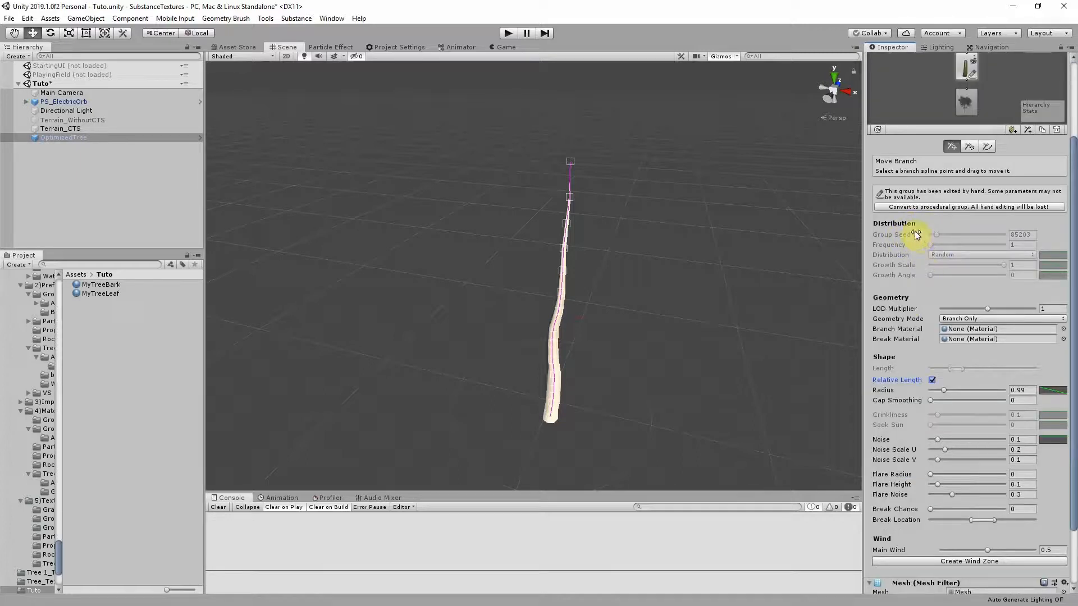
drag(570, 162, 574, 162)
click(891, 208)
mouse_move(930, 215)
mouse_down()
mouse_move(957, 214)
mouse_move(947, 207)
mouse_up()
drag(958, 339, 996, 339)
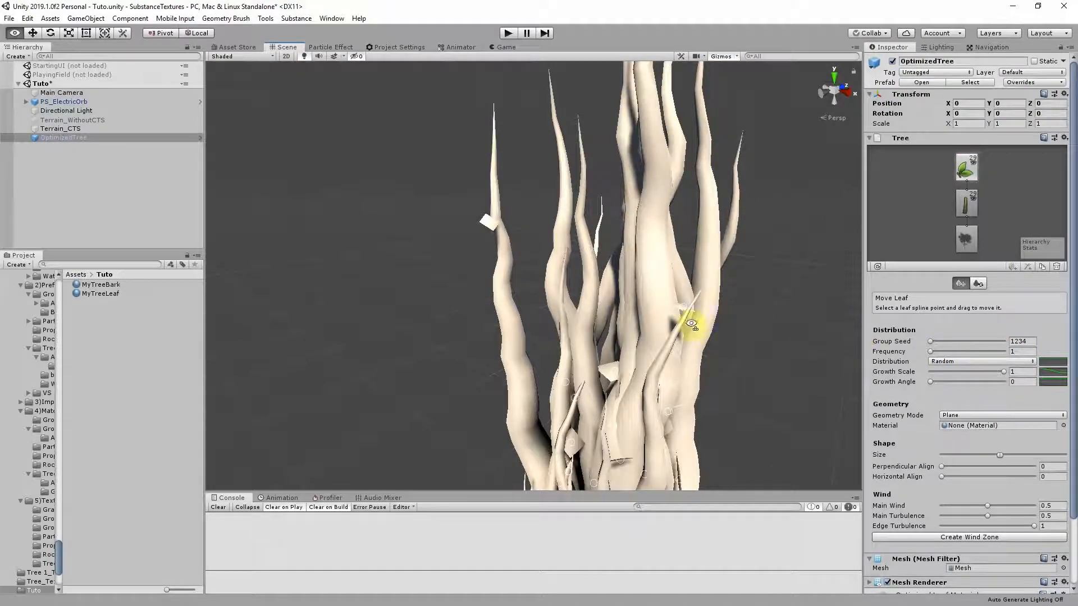
Configure the leaf group with Frequency 46, a larger leaf size, Horizontal Align 0.655 and Main Wind 0.442
right_drag(691, 323, 785, 341)
drag(930, 351, 966, 351)
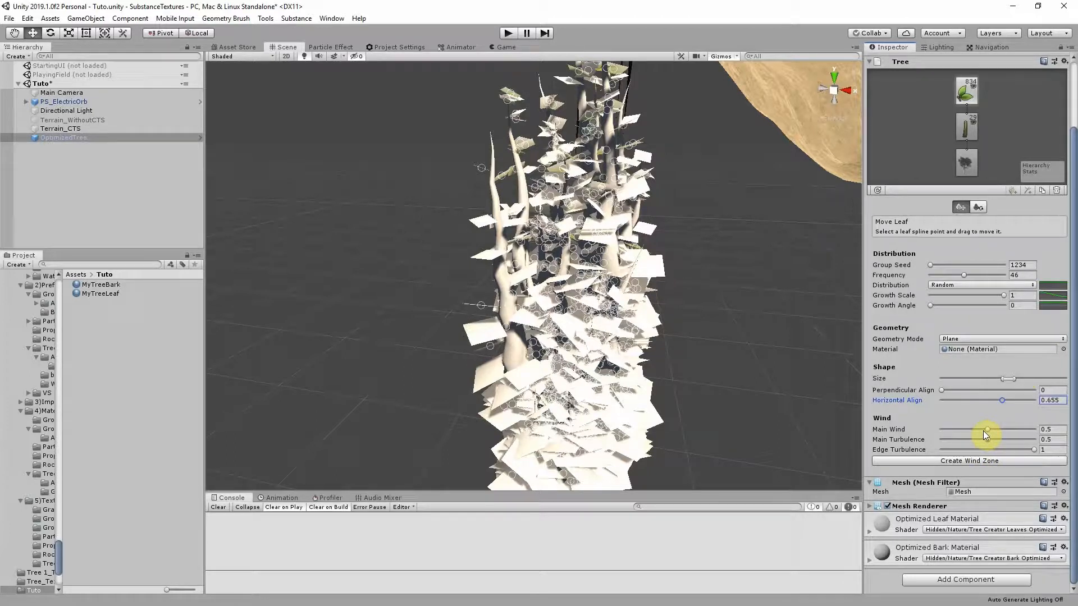
click(983, 430)
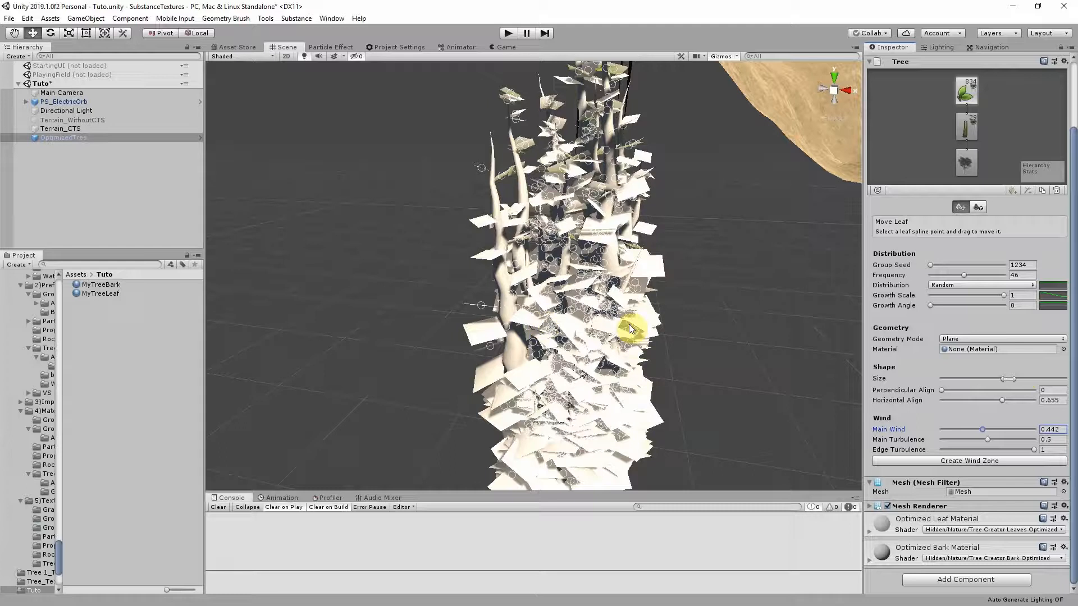
click(649, 325)
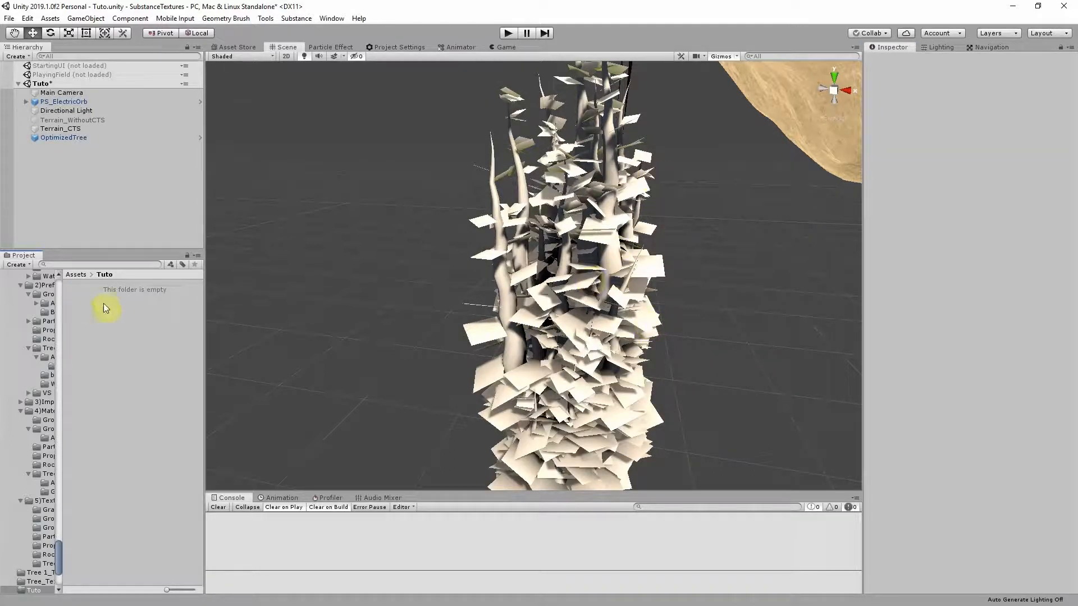
Create a new material named MyBark in the Tuto folder
right_click(131, 302)
mouse_move(168, 308)
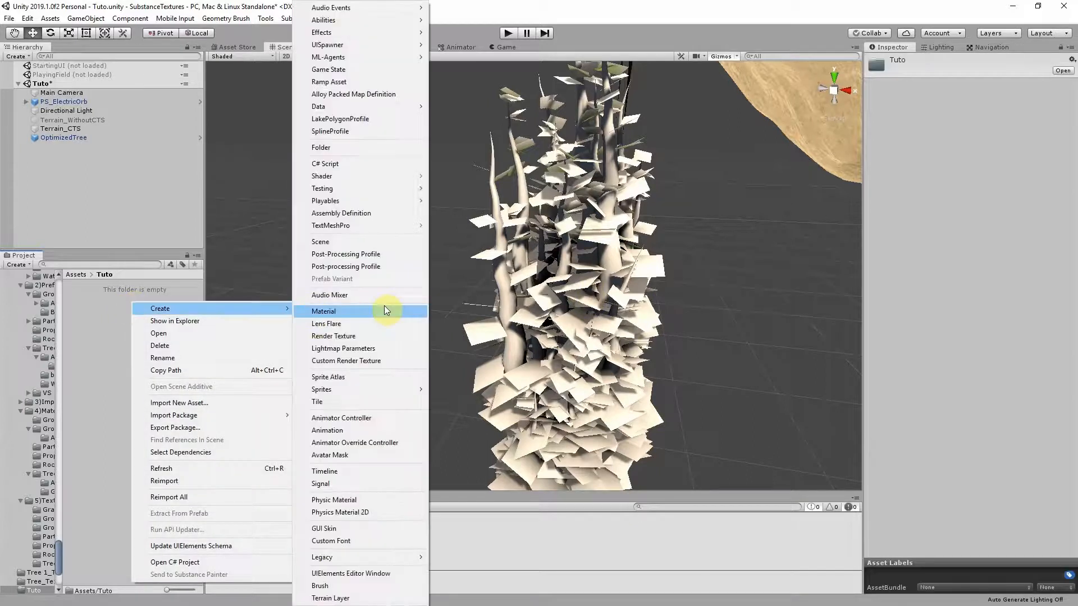
click(366, 310)
text(My)
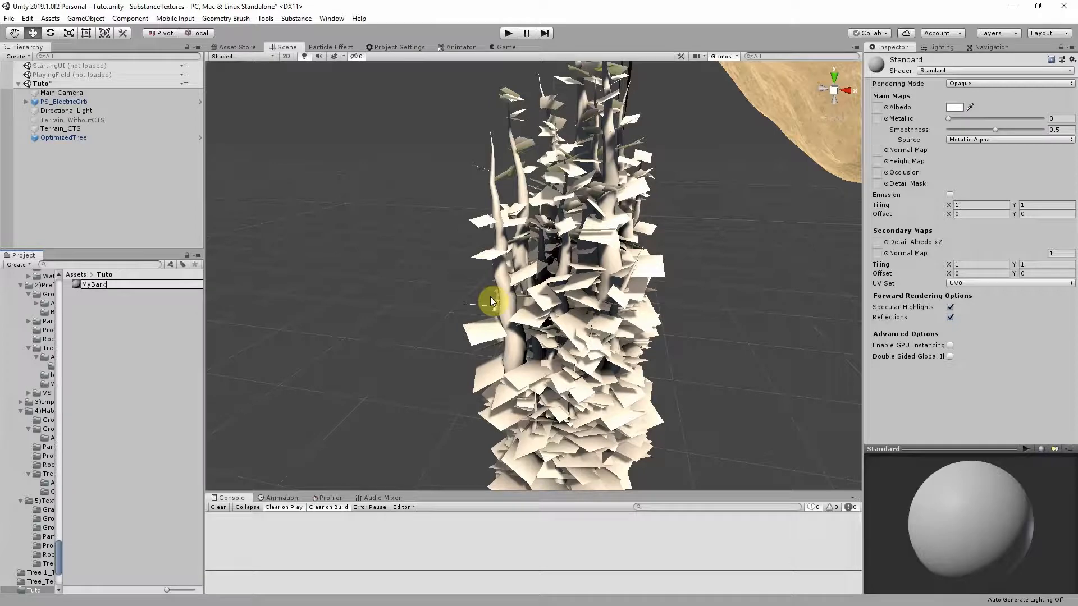
text(Bark)
Create a second material named MyLeaves in the Tuto folder
right_click(109, 324)
mouse_move(168, 330)
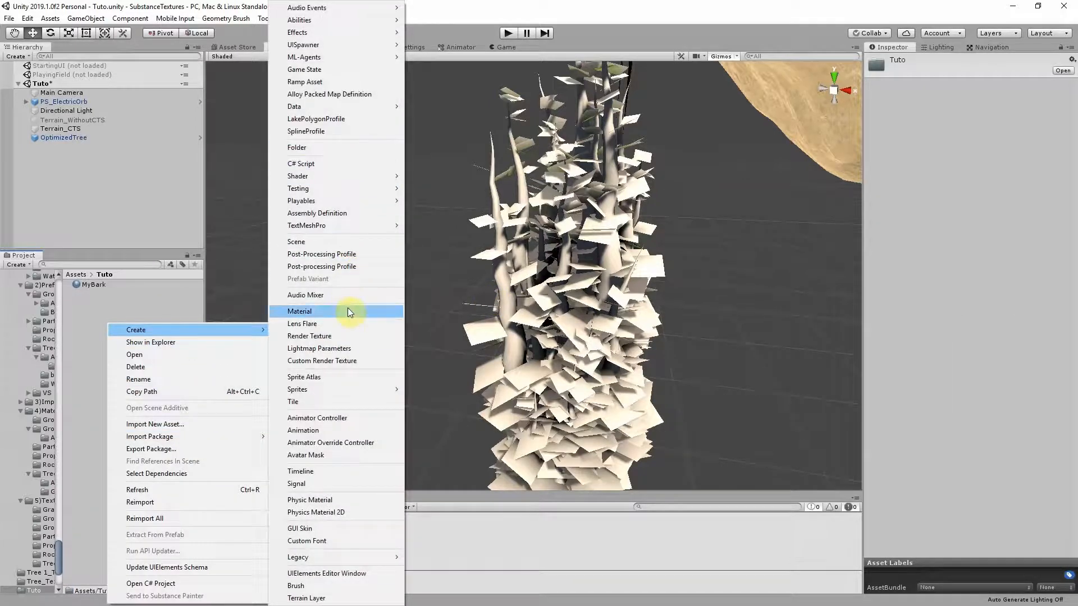
click(348, 310)
text(MyLeaves)
key(Return)
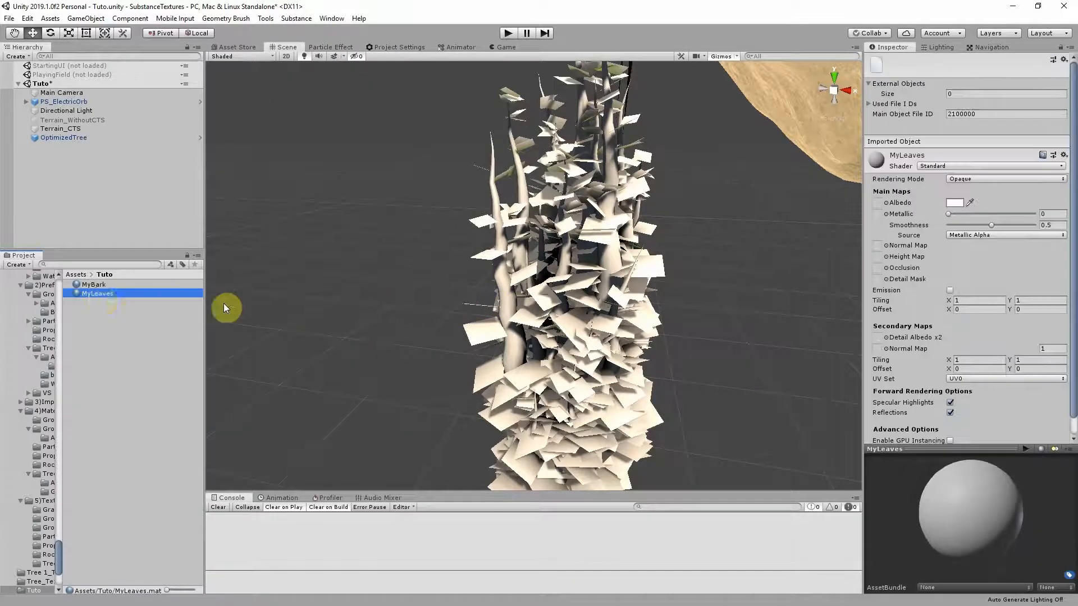
Assign the Nature/Tree Creator Bark shader to the MyBark material
click(94, 285)
click(958, 71)
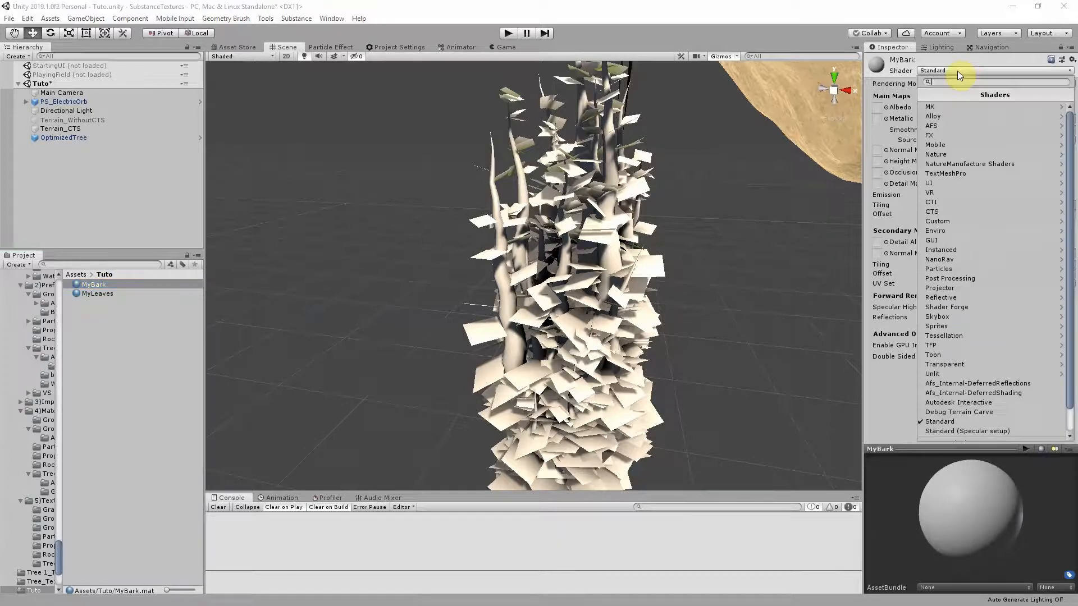
text(tree)
key(Return)
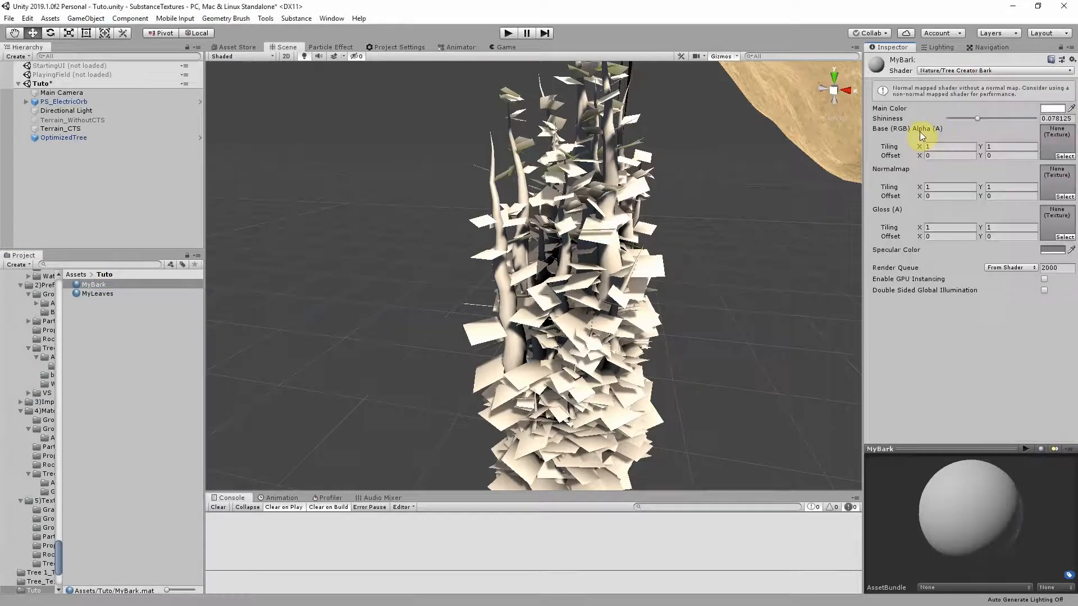
Give MyBark the BigTree_bark_diffuse texture for Base and Gloss, and BigTree_bark_normal for its Normalmap
click(1064, 156)
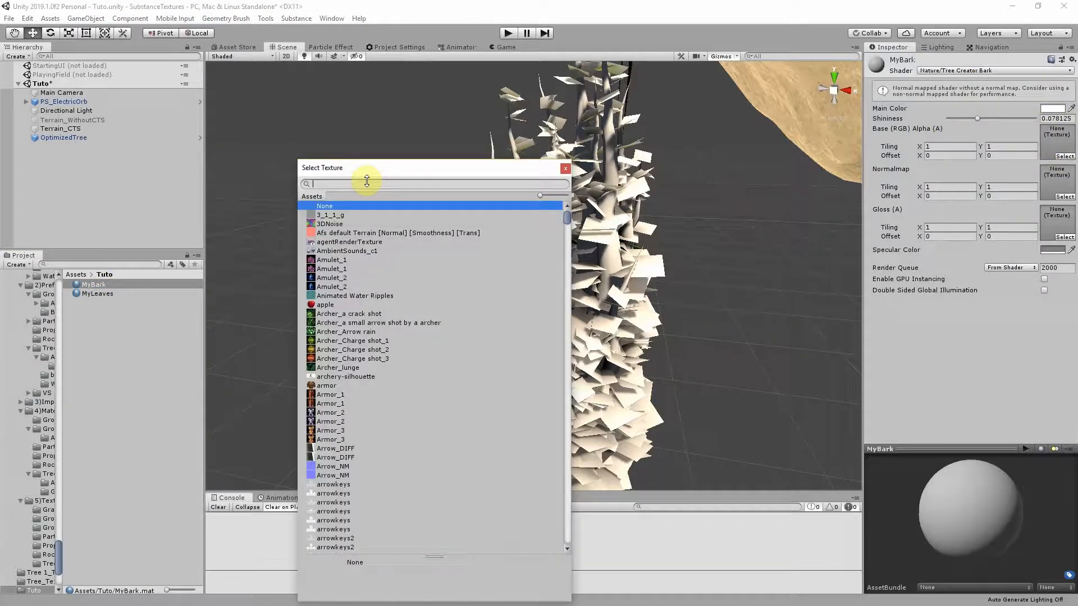
text(bigtree)
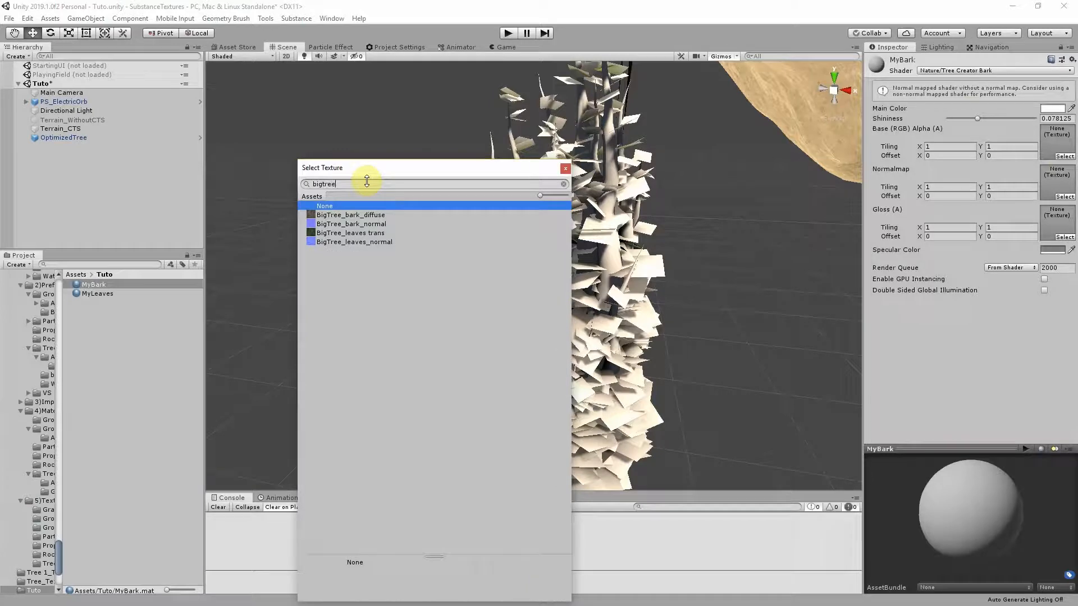
click(355, 215)
double_click(369, 216)
click(1065, 196)
double_click(482, 224)
click(1064, 212)
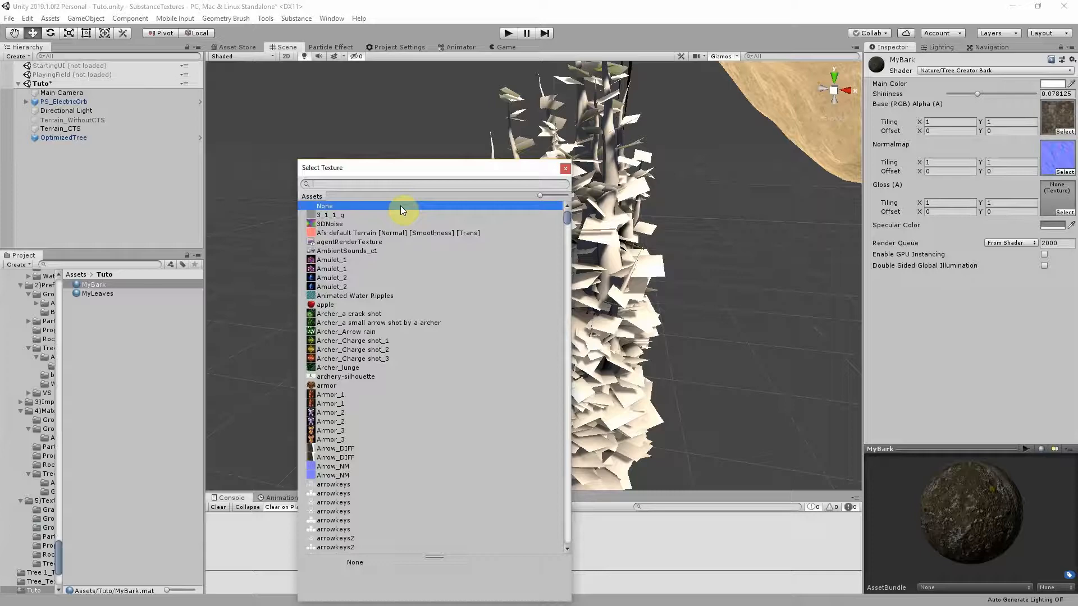
double_click(370, 216)
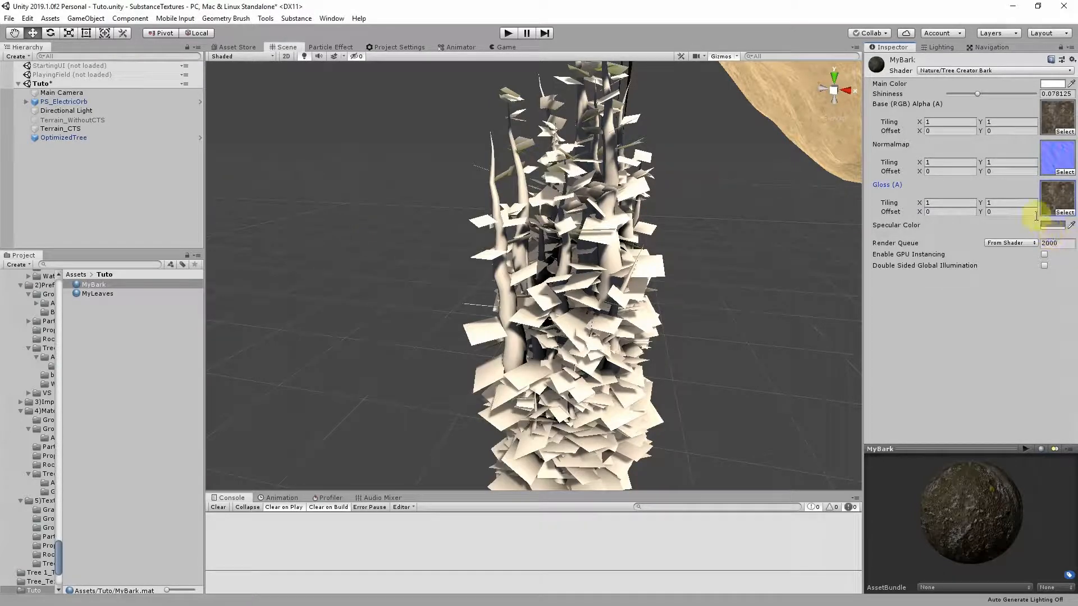
Assign the Nature/Tree Creator Leaves shader to the MyLeaves material
click(115, 295)
click(993, 71)
text(tree)
click(970, 127)
Give MyLeaves the BigTree_leaves trans texture as Base and BigTree_leaves_normal as Normalmap, leaving Gloss empty
click(1065, 157)
text(big)
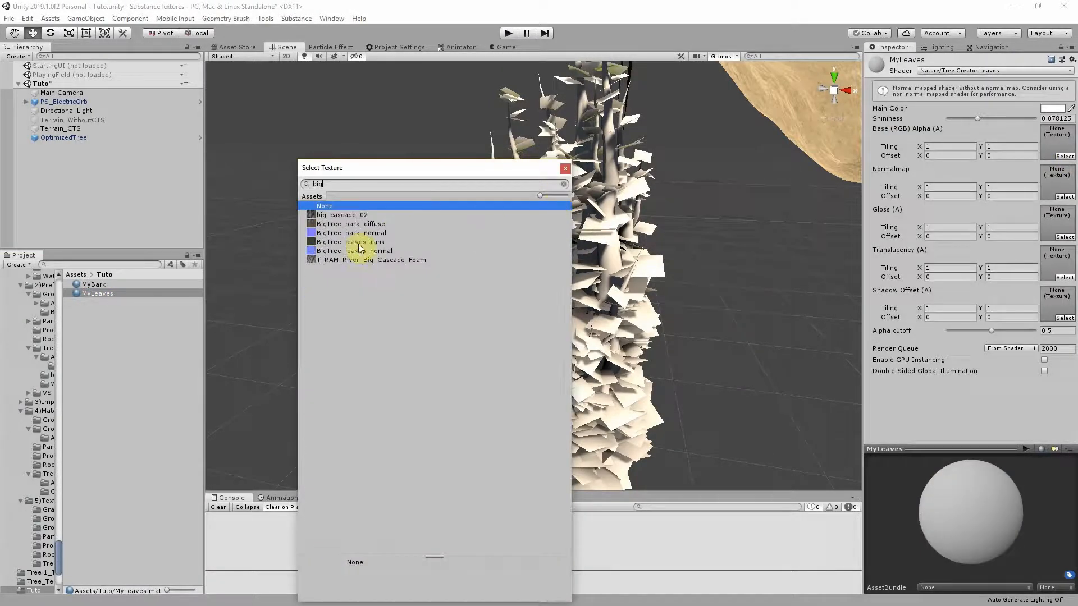
double_click(363, 243)
click(1064, 196)
text(big)
double_click(365, 250)
click(1064, 213)
click(566, 168)
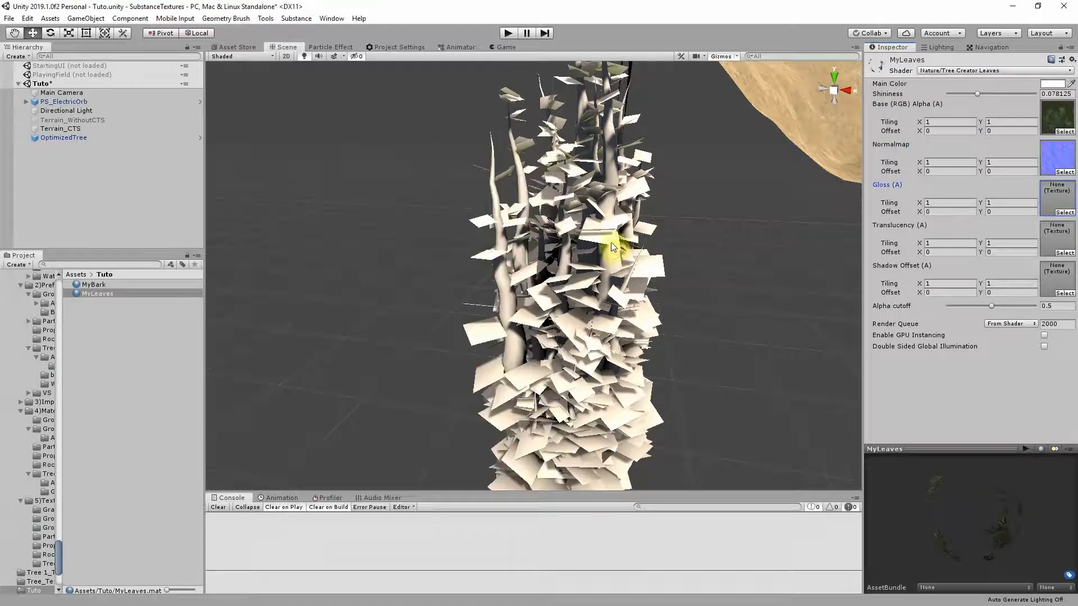
Apply the MyBark material to the tree's branch group and MyLeaves to its leaf group
click(612, 253)
click(969, 126)
drag(96, 285, 957, 361)
click(966, 94)
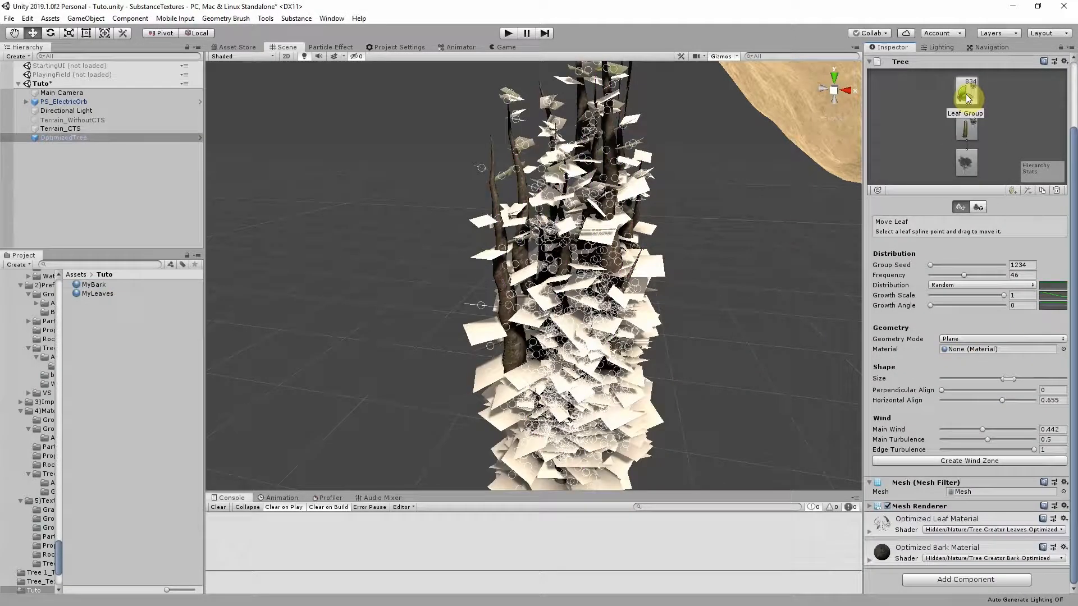
drag(93, 295, 956, 352)
Examine the textured trunks and foliage of the tree from several sides
click(717, 352)
right_drag(716, 354, 520, 340)
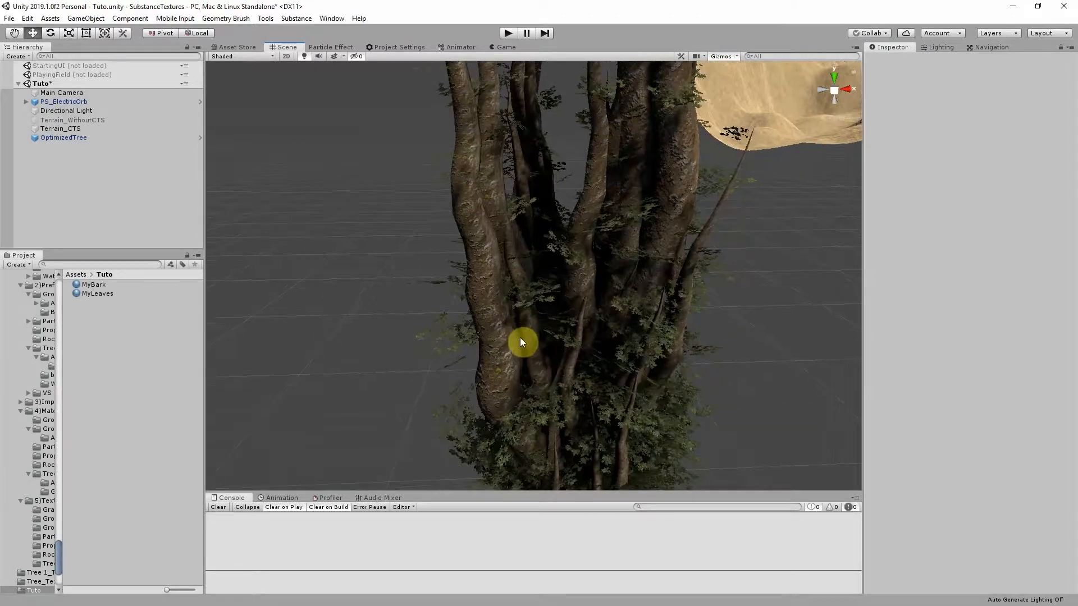
click(493, 313)
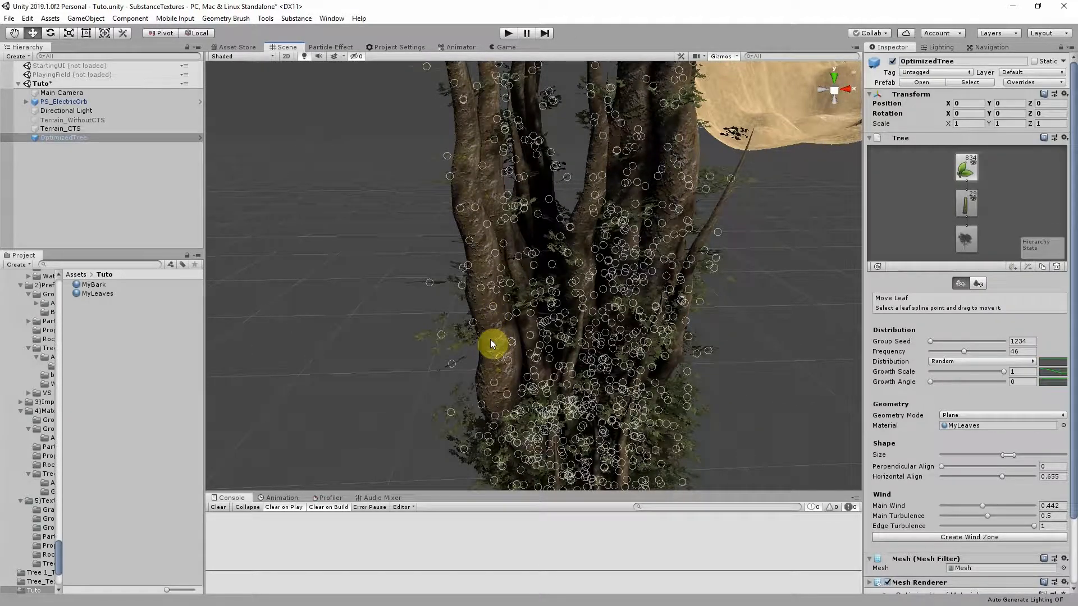
right_drag(601, 300, 637, 343)
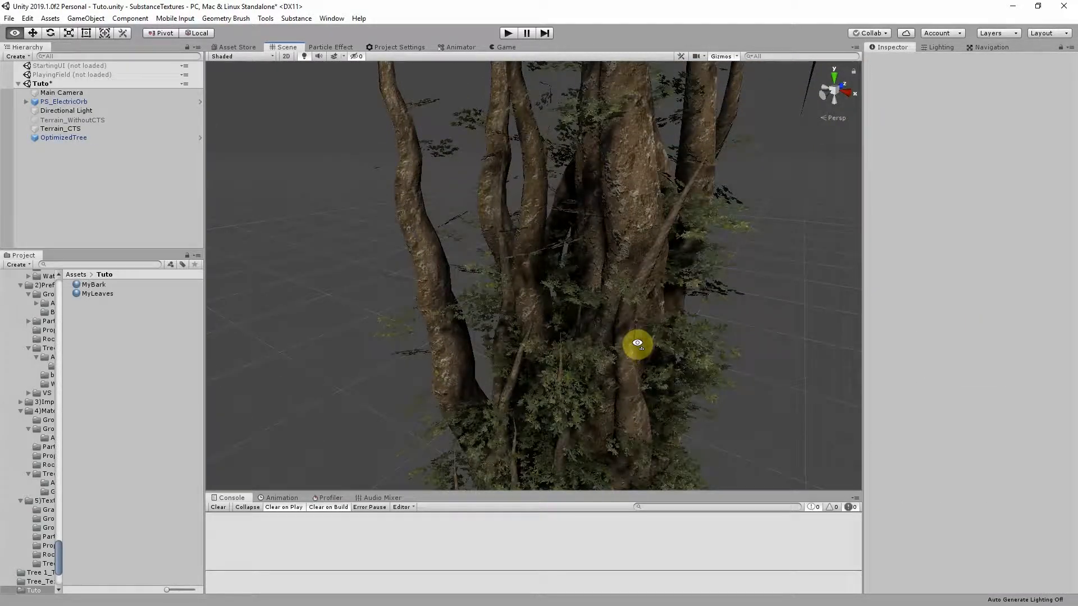
right_drag(637, 343, 339, 318)
key(s)
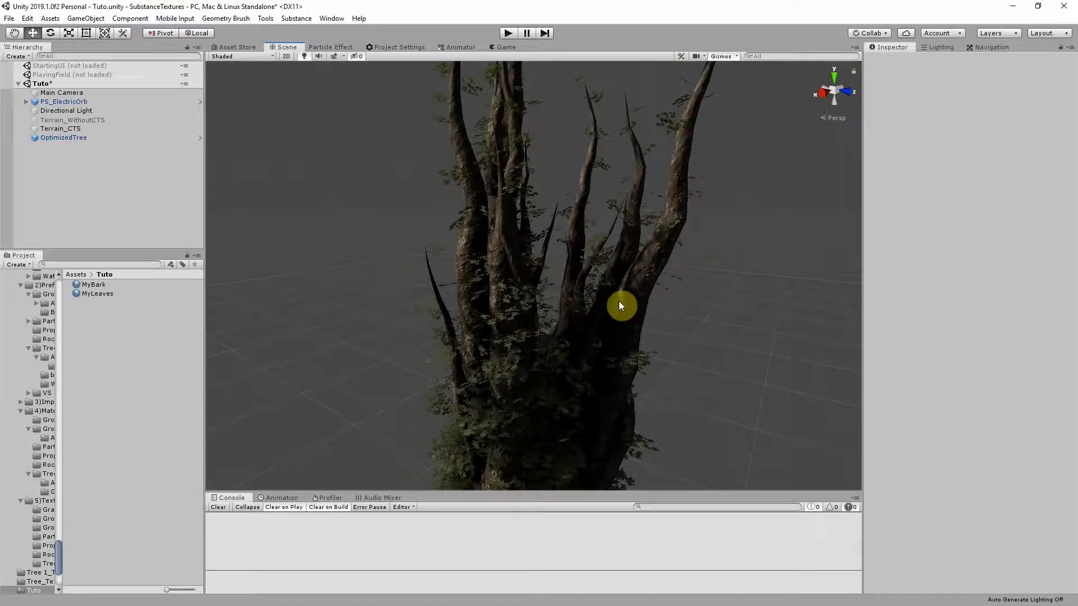
Save OptimizedTree as a prefab variant in the Tuto folder and add it to Terrain_CTS's paintable trees
click(54, 140)
drag(49, 138, 121, 308)
right_drag(519, 352, 640, 363)
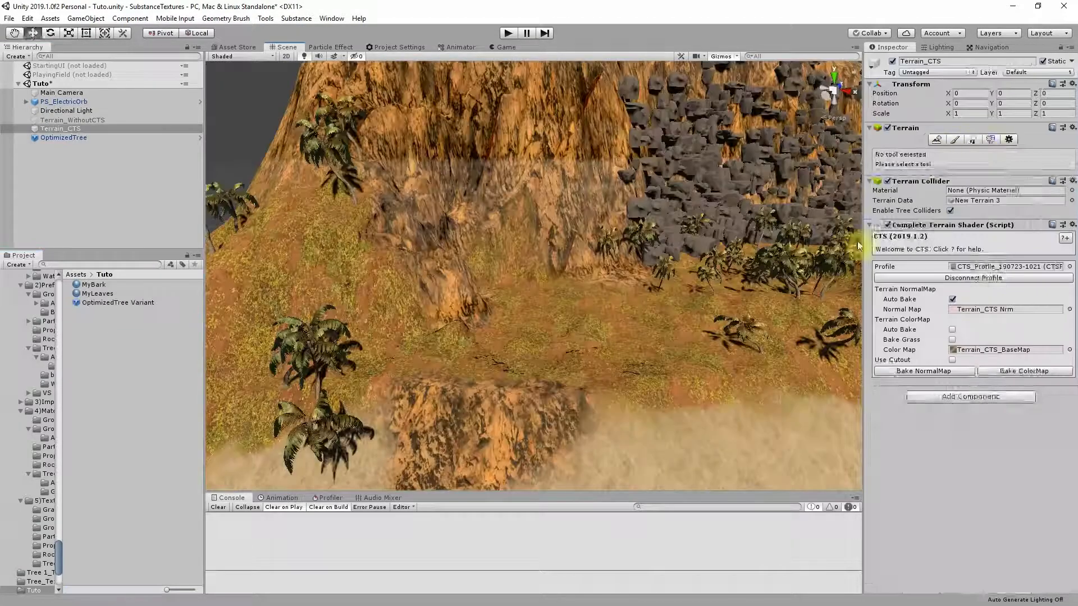
click(1017, 268)
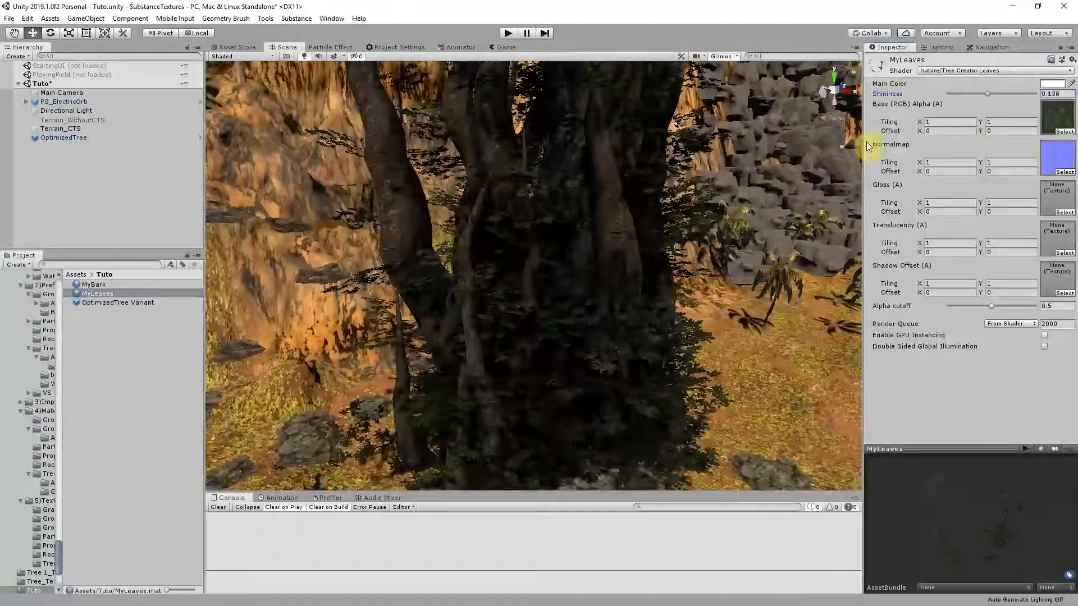
Set the MyBark material's shininess to 0.37 and select the branch group of OptimizedTree
click(95, 285)
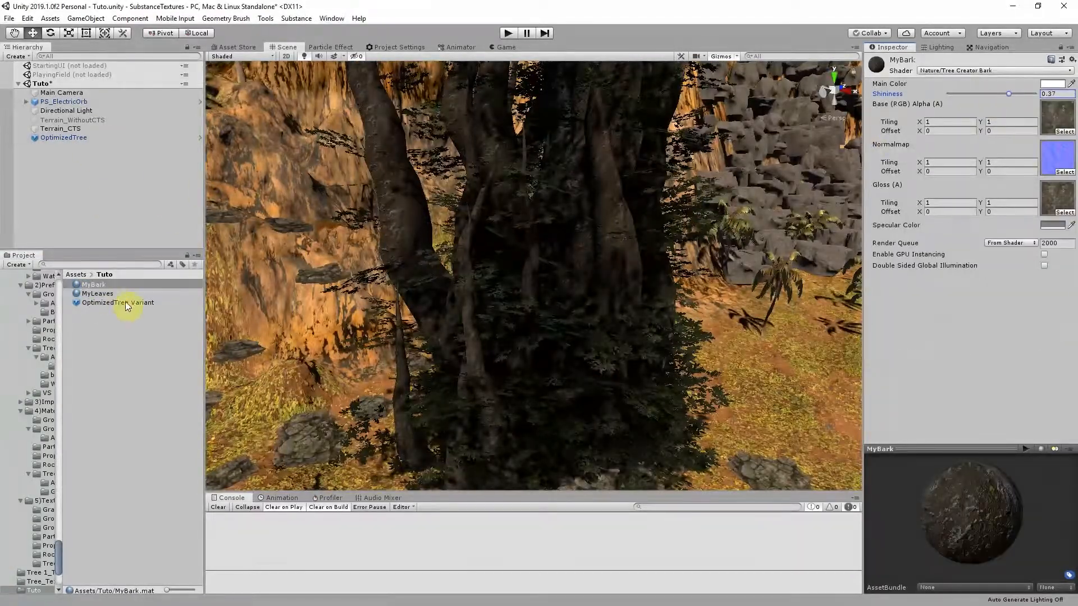
click(89, 139)
click(966, 206)
Check the MyLeaves material and OptimizedTree's settings, and view the tree against the terrain from a distance
click(98, 293)
click(72, 138)
mouse_move(686, 313)
alt+mouse_down()
mouse_move(678, 224)
mouse_move(675, 318)
alt+mouse_up()
scroll(676, 319, down, 6)
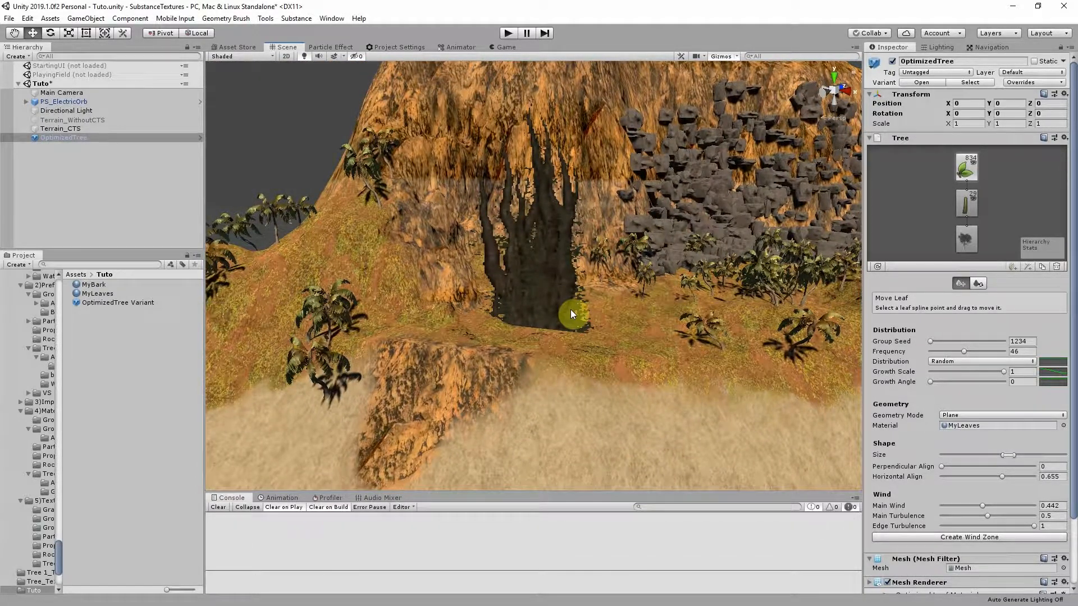
click(571, 309)
alt+drag(571, 309, 564, 312)
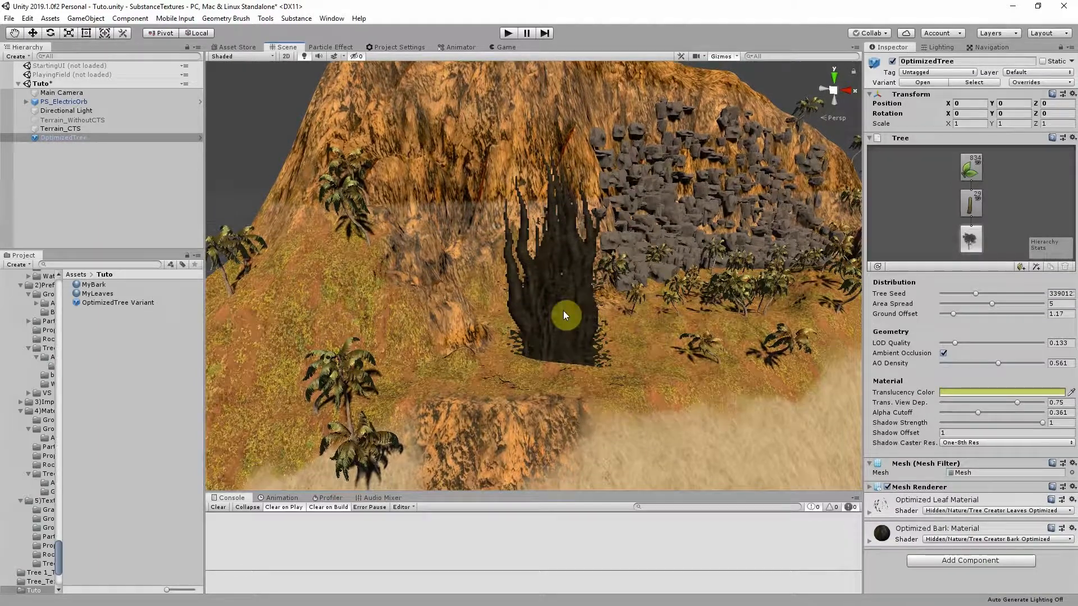
Set the Billboard Start distance of Terrain_CTS to 300 and check the trees from far away
click(658, 382)
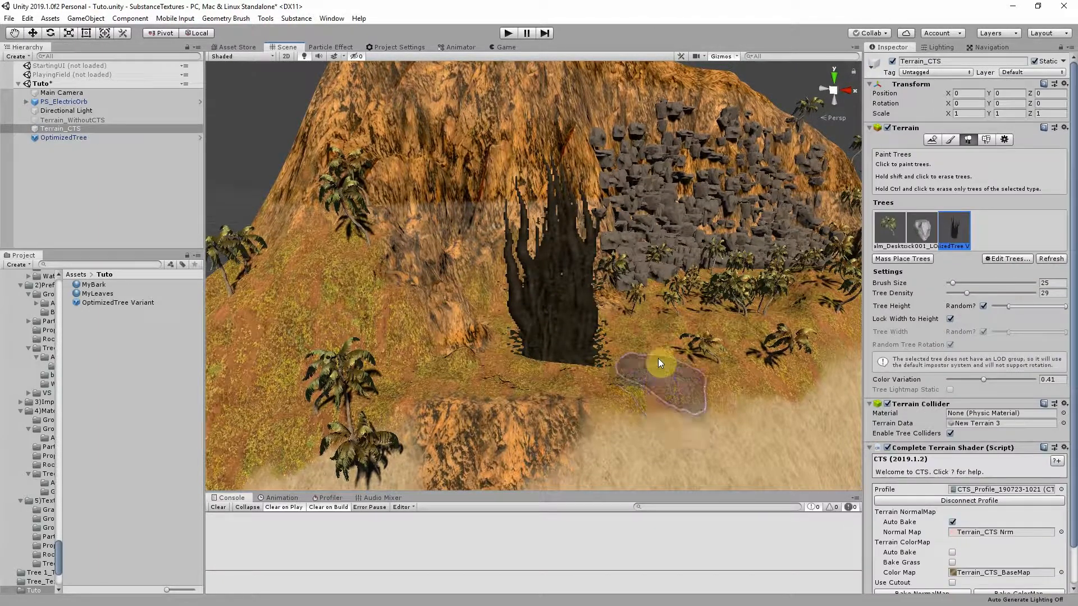
click(1004, 139)
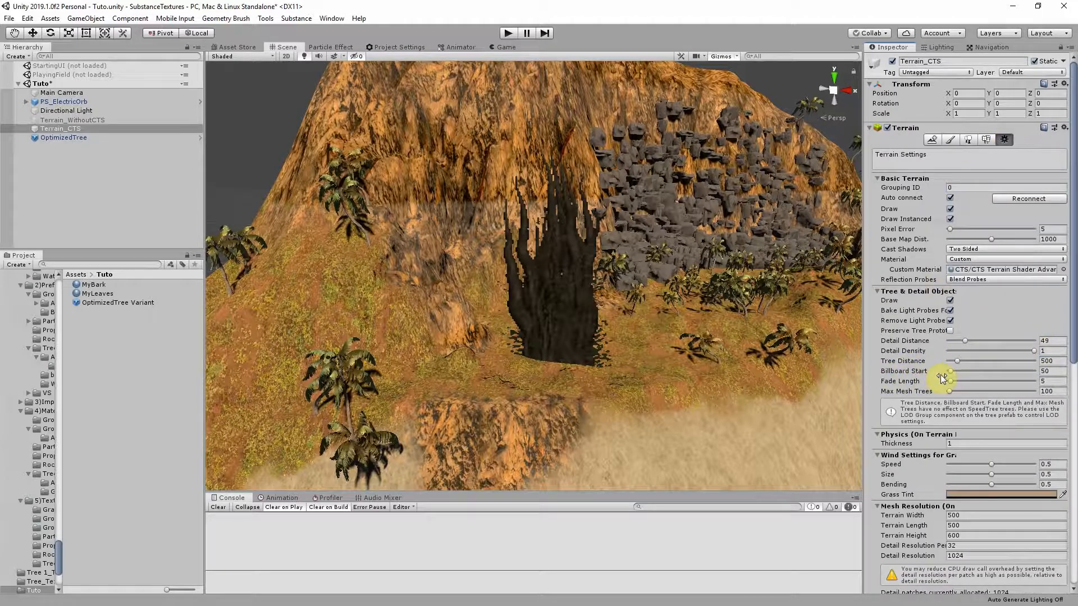
click(1058, 369)
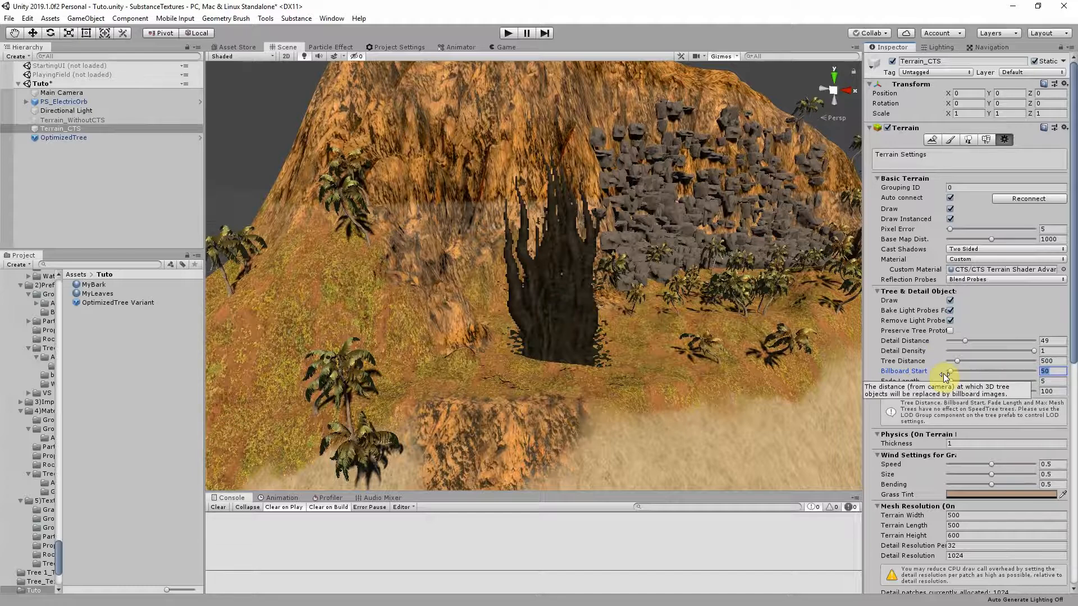
text(300)
right_drag(601, 339, 531, 258)
key(s)
scroll(575, 305, up, 3)
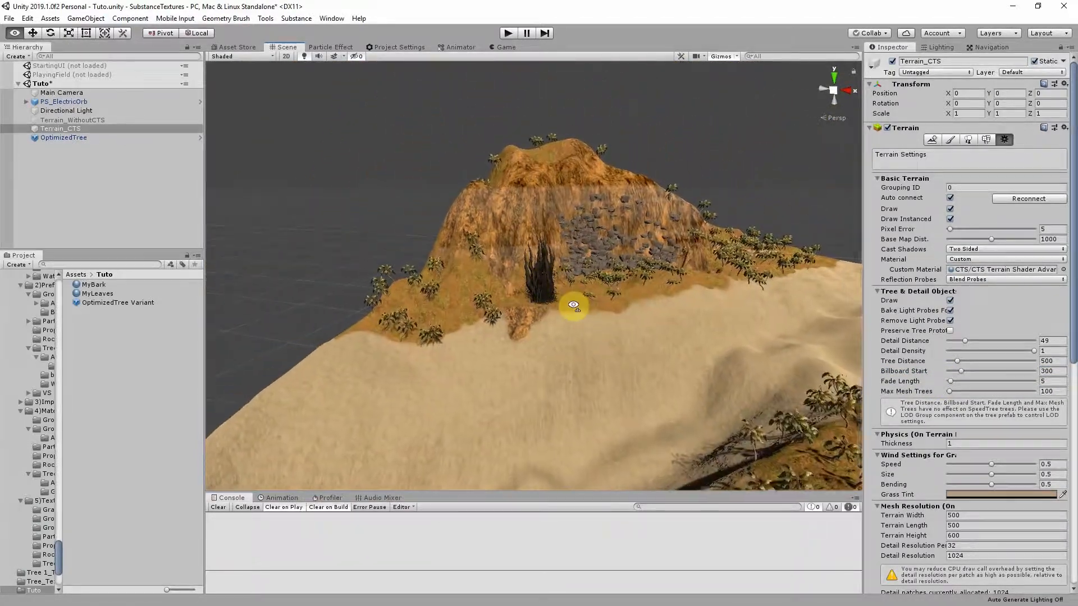
scroll(574, 306, down, 8)
key(w)
right_drag(604, 308, 602, 373)
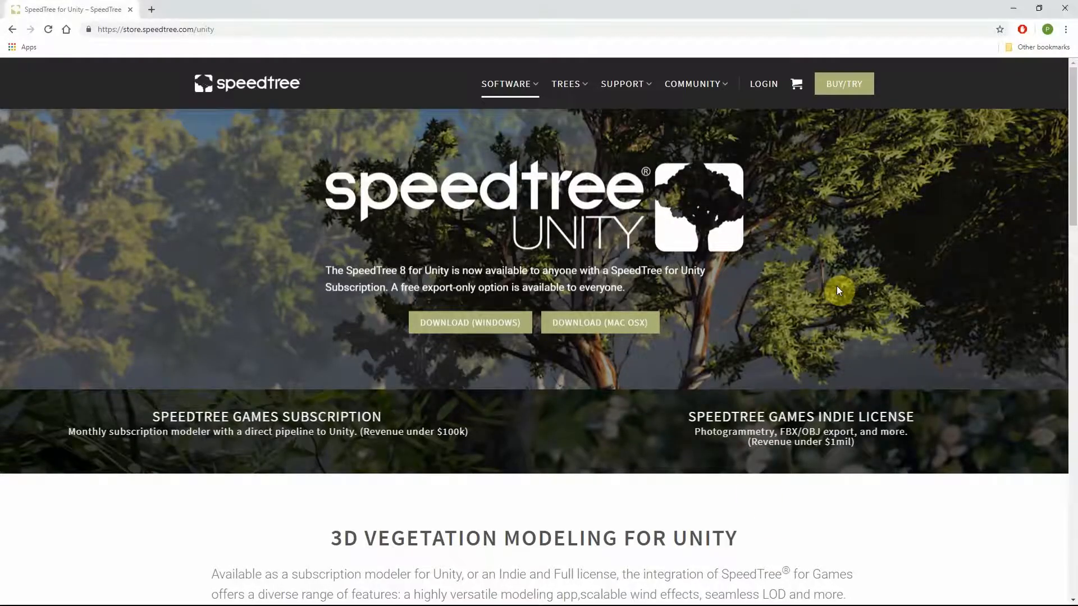
Switch to the SpeedTree store in the browser and look through the Ginkgo Biloba: Desktop Field product images
click(799, 335)
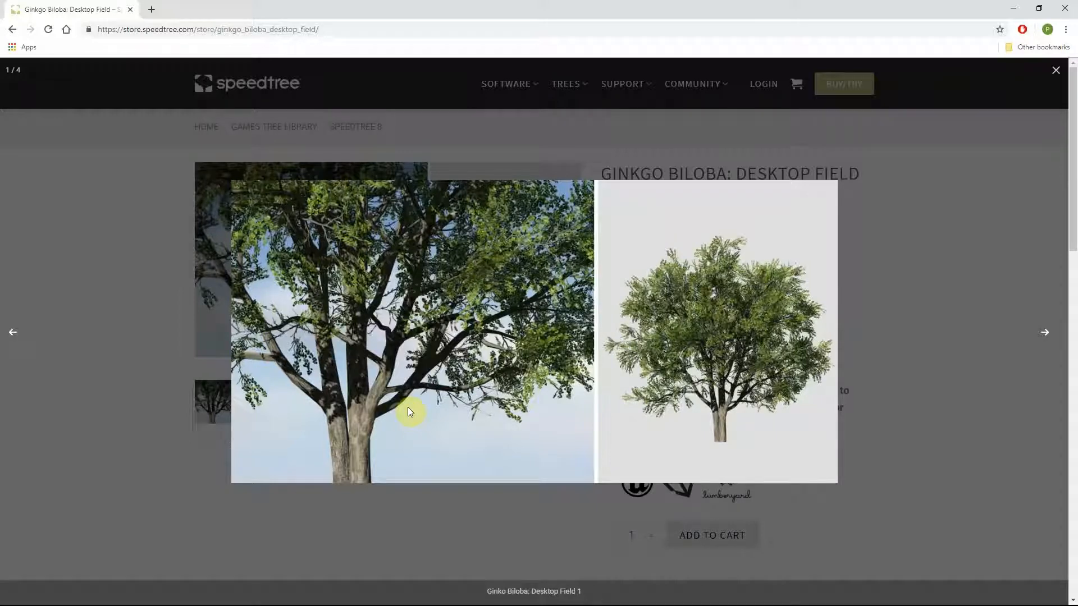
click(1044, 332)
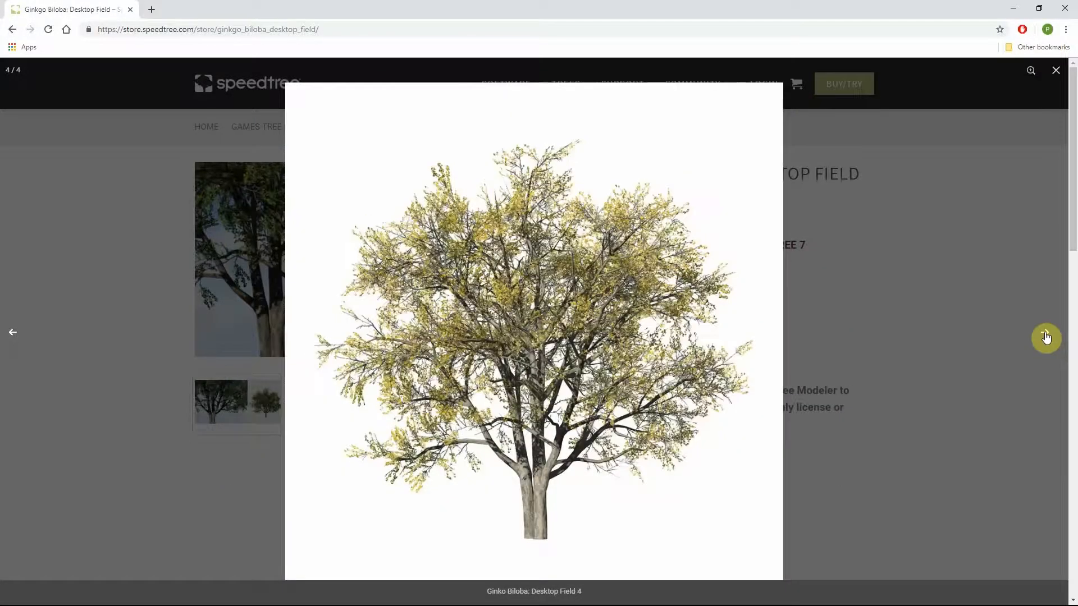
click(1045, 337)
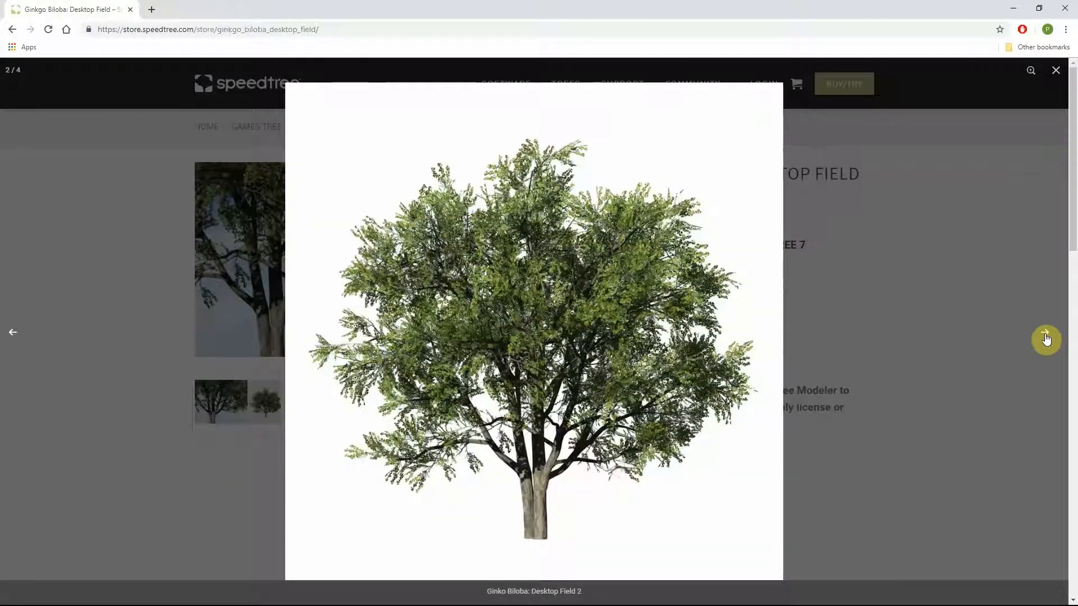
click(1045, 337)
click(1045, 337)
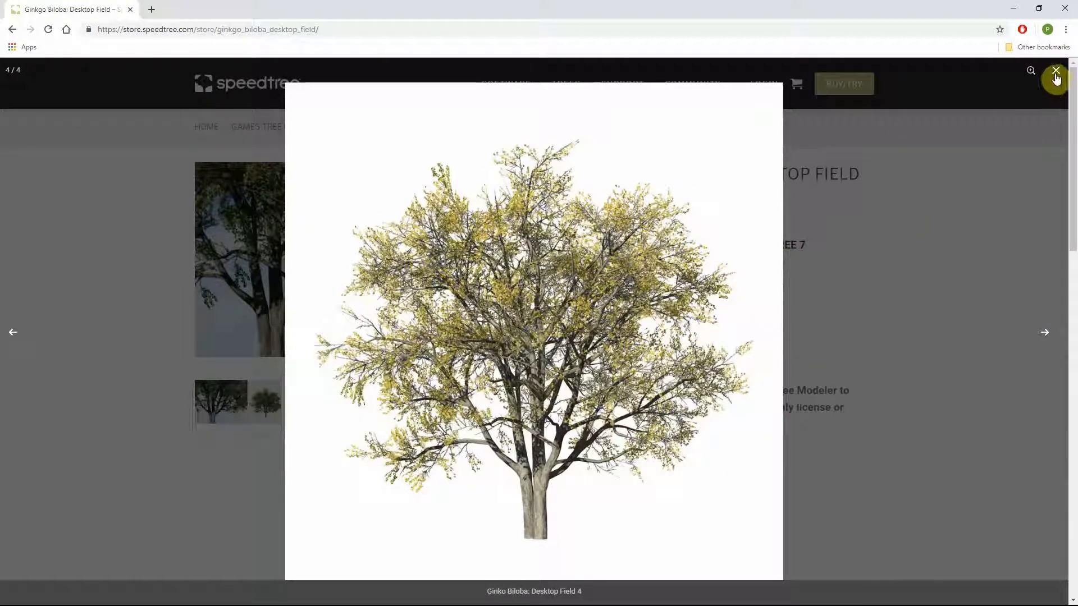
key(alt+Tab)
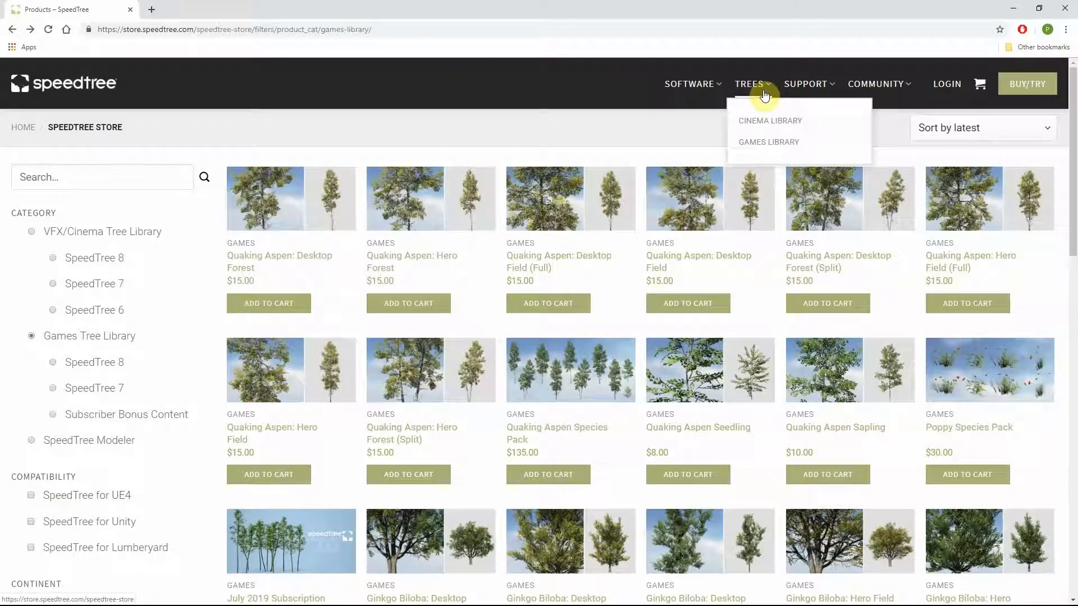
Browse the SpeedTree games tree library and filter the products by the continent Asia
scroll(445, 305, down, 2)
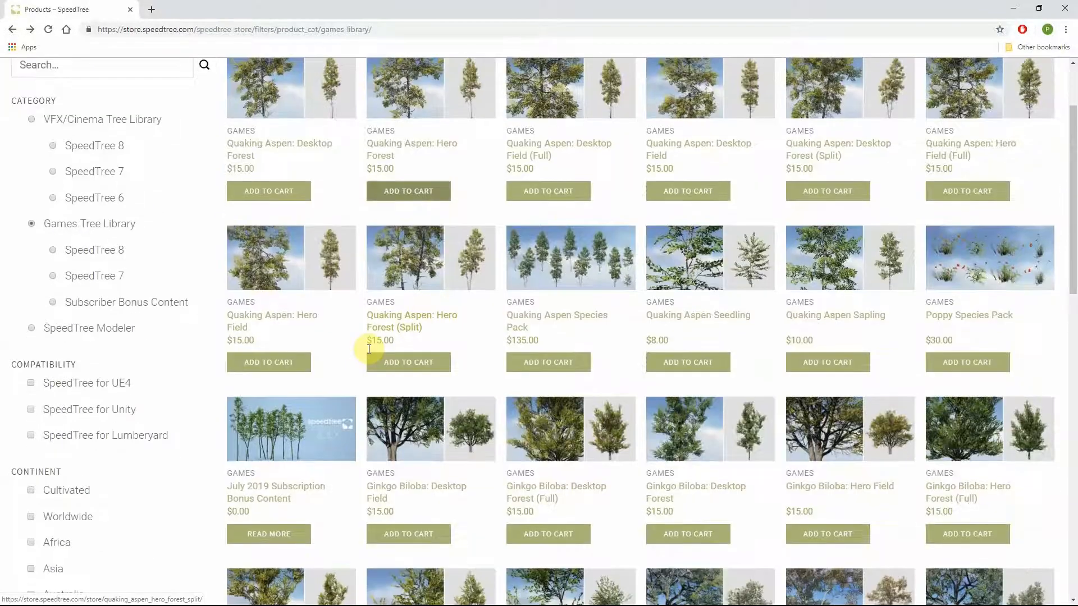
scroll(230, 402, down, 5)
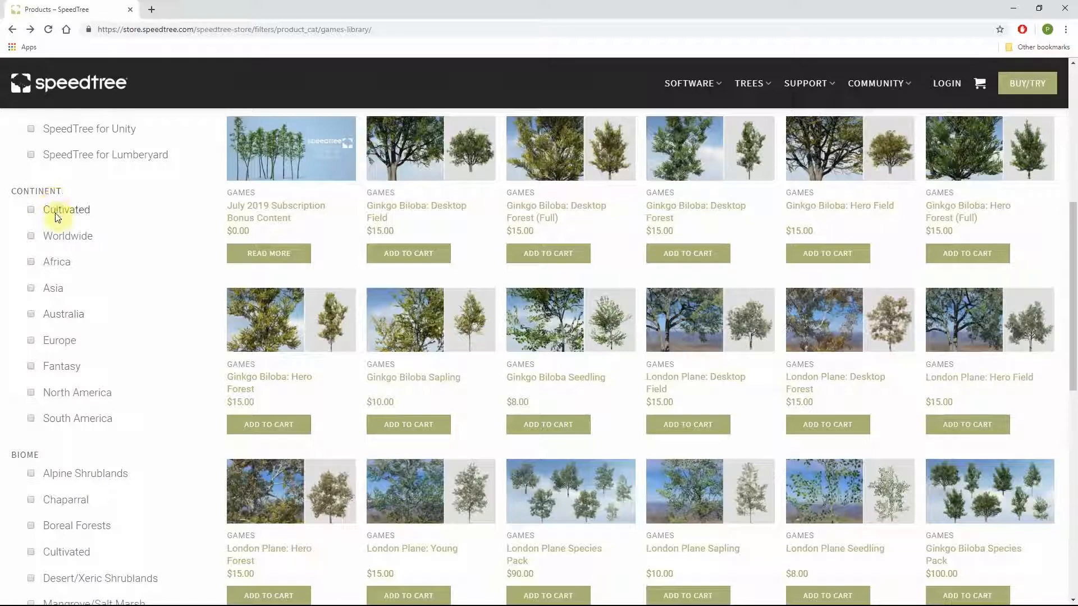
click(53, 288)
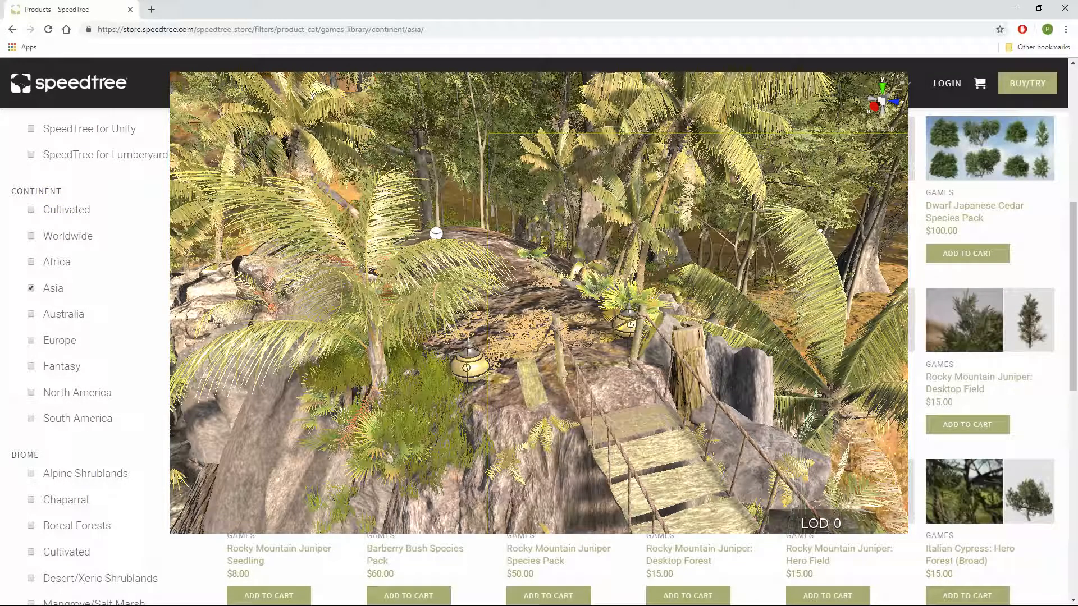
scroll(604, 336, down, 5)
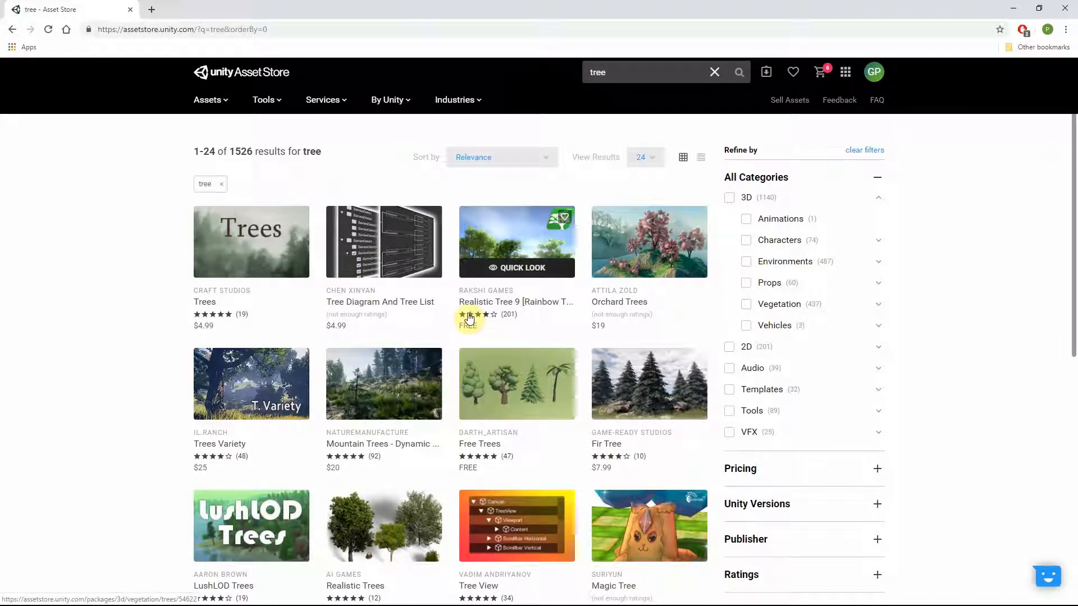
Compare vegetation packages on the Unity Asset Store by viewing images of Realistic Tree 9, Mountain Trees - Dynamic Nature and Realistic Vegetation / Foliage Pack
click(503, 238)
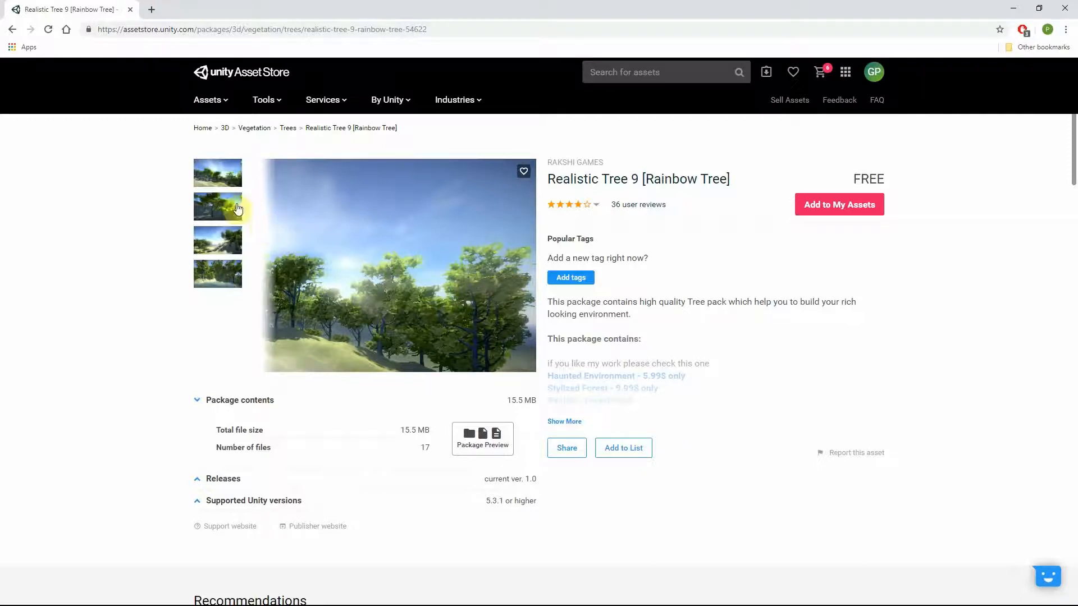
key(alt+Left)
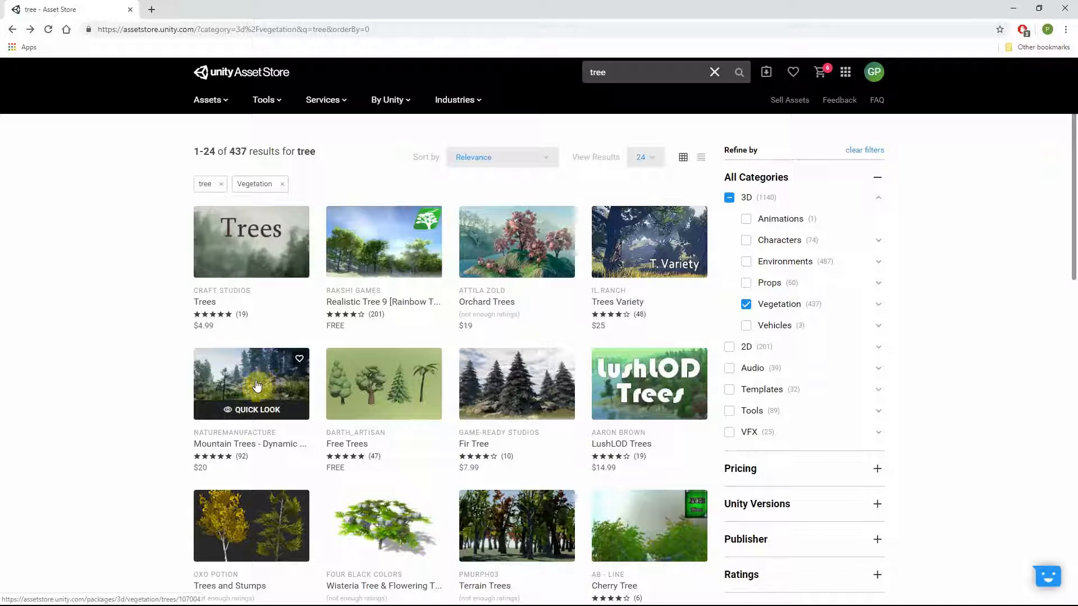
click(561, 370)
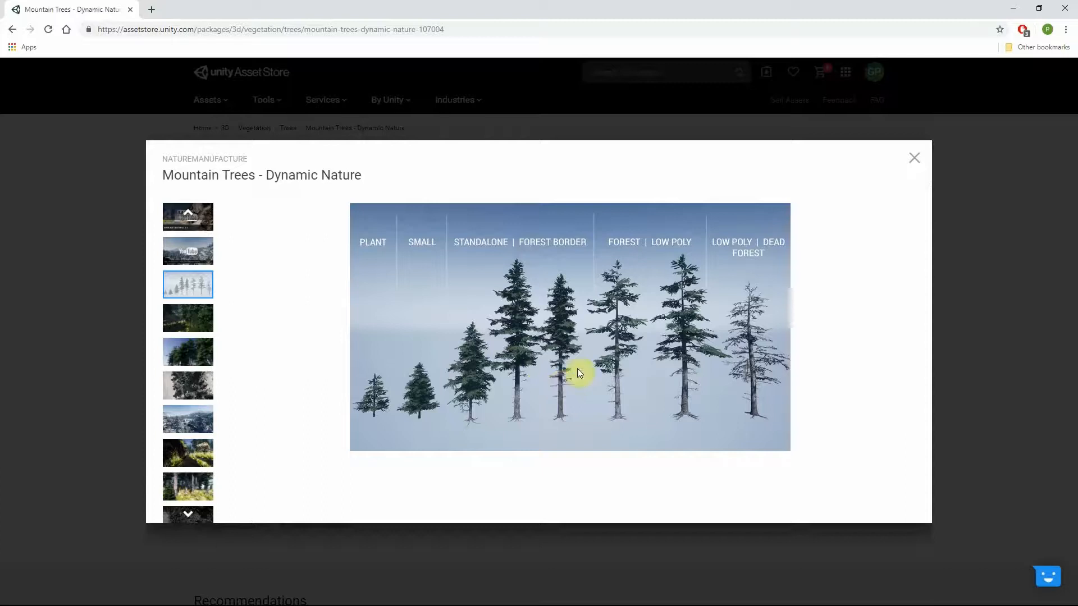
click(185, 317)
click(191, 354)
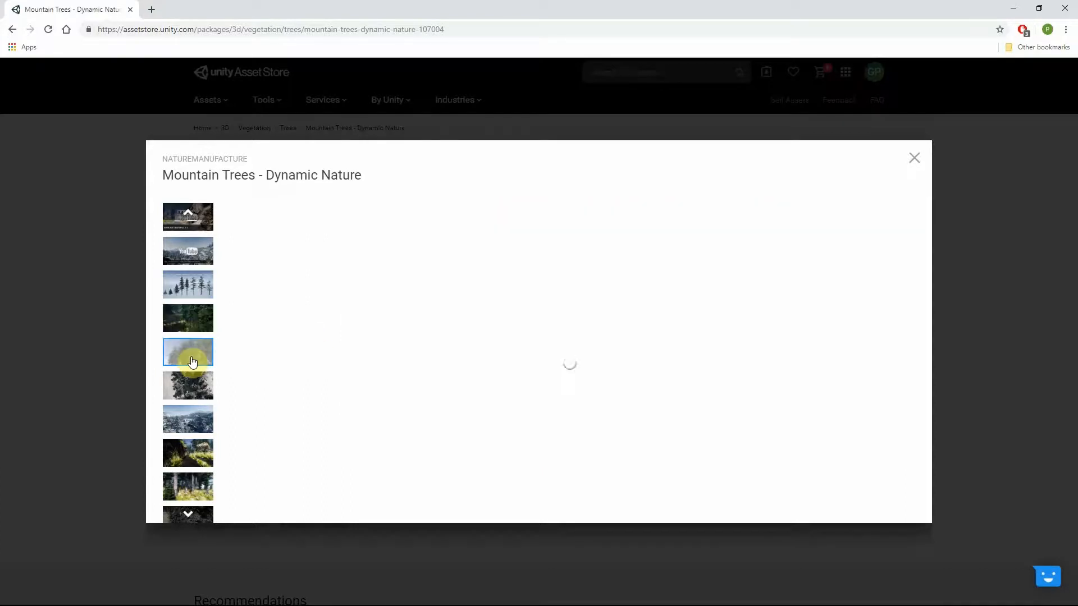
click(192, 387)
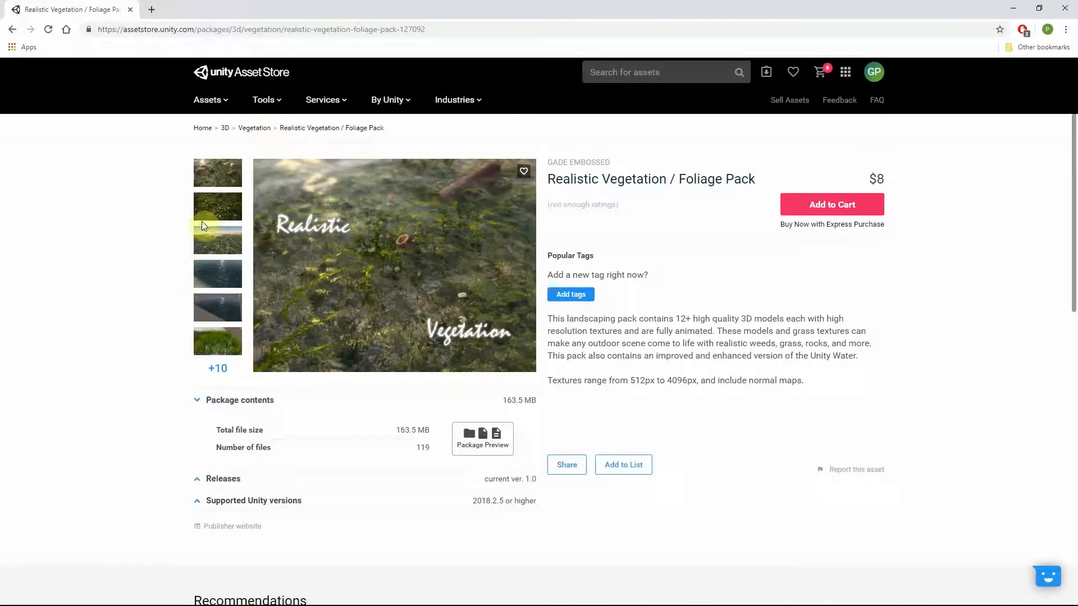
click(213, 176)
click(203, 259)
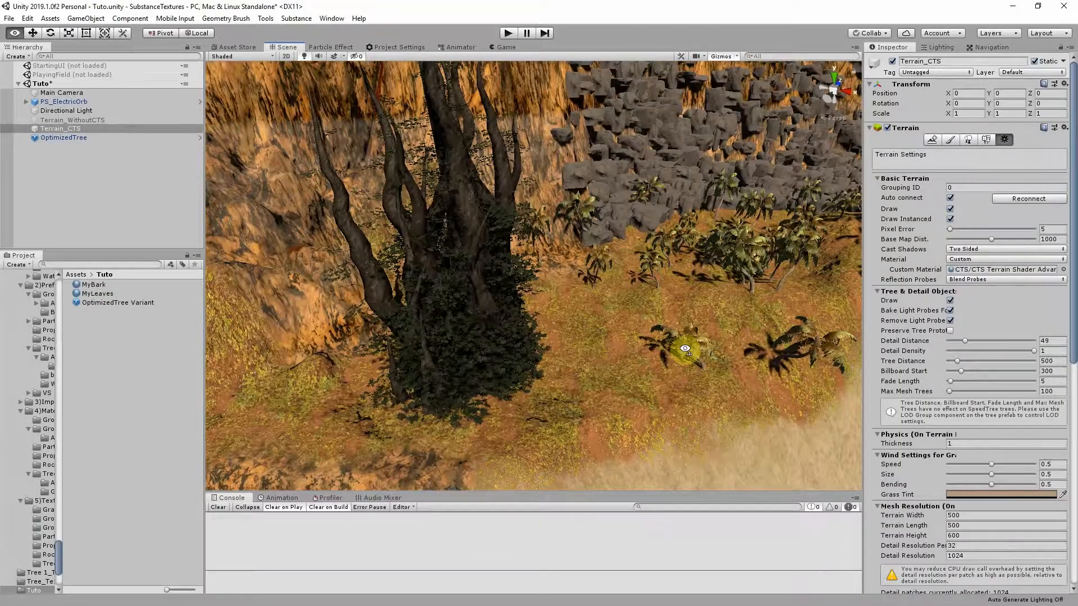
Switch back to Unity and examine OptimizedTree up close among the palms and rocks, along with its leaf group settings
right_drag(684, 348, 553, 325)
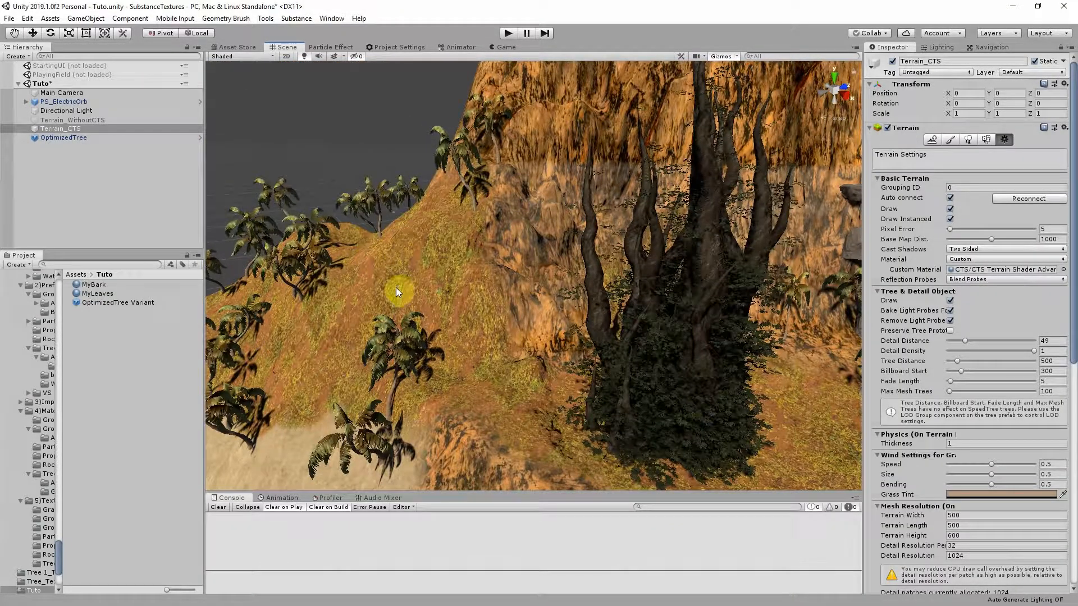
right_drag(349, 305, 517, 329)
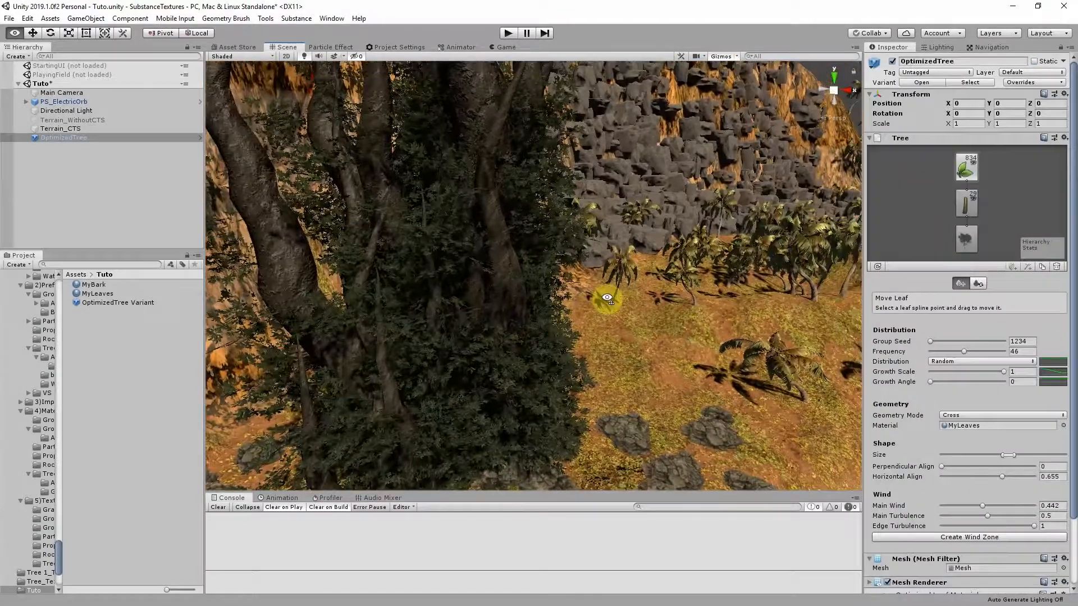
right_drag(609, 293, 618, 288)
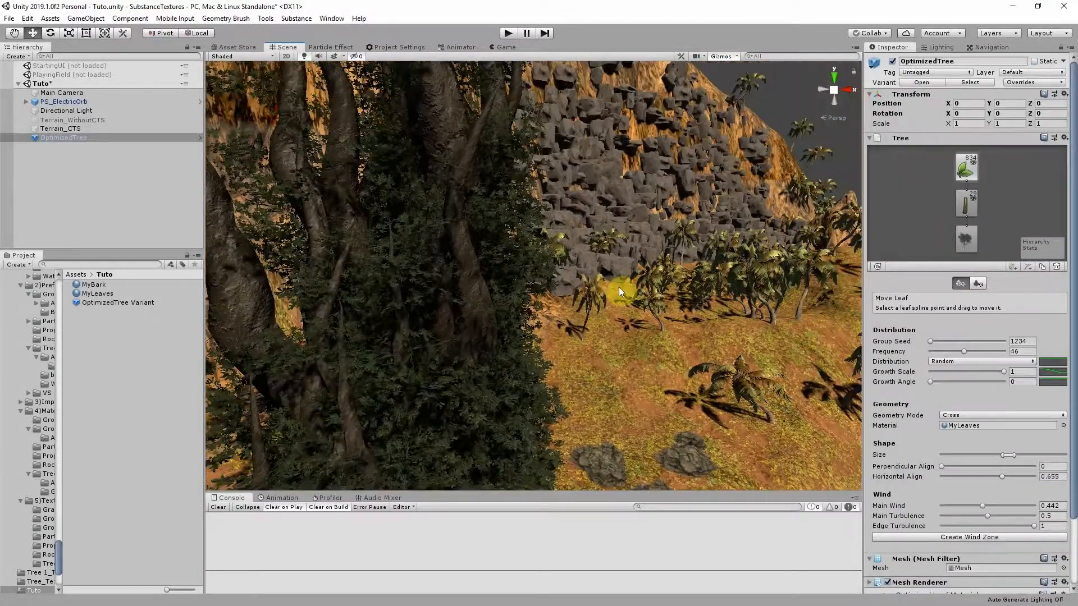
mouse_move(644, 298)
right_down()
mouse_move(615, 313)
mouse_move(634, 313)
right_up()
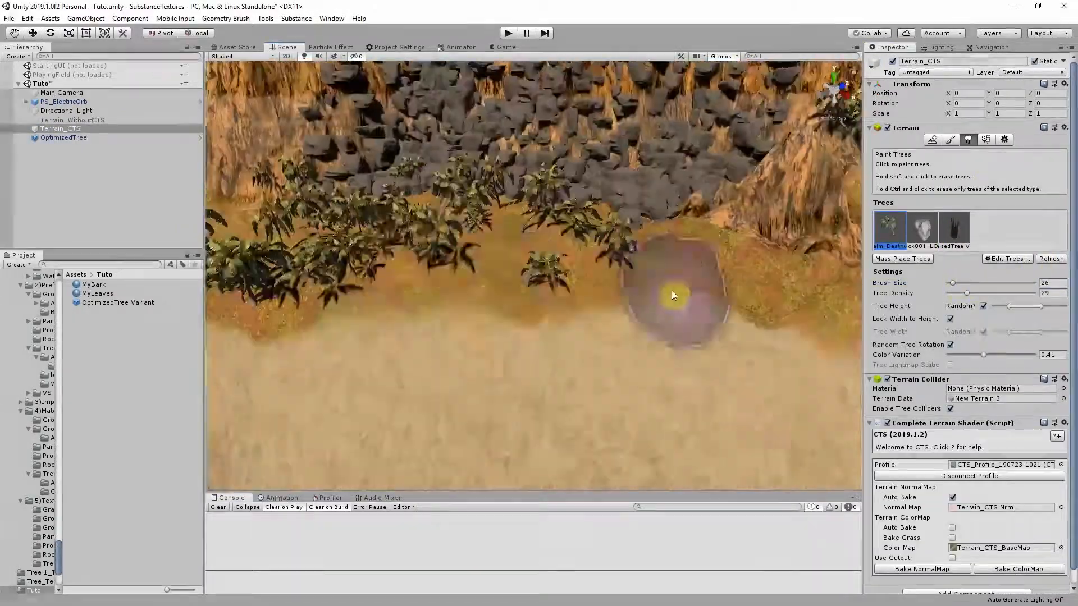
Paint palm trees on Terrain_CTS, using brush size 26 along the sand's edge and 111 on the rocky hillside
drag(671, 291, 722, 320)
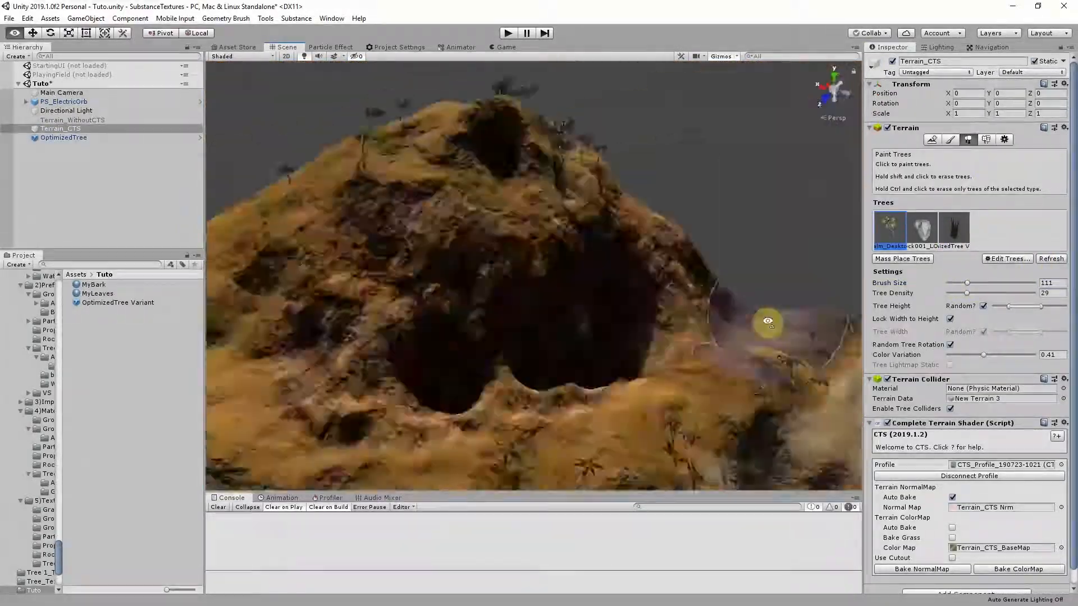
click(550, 203)
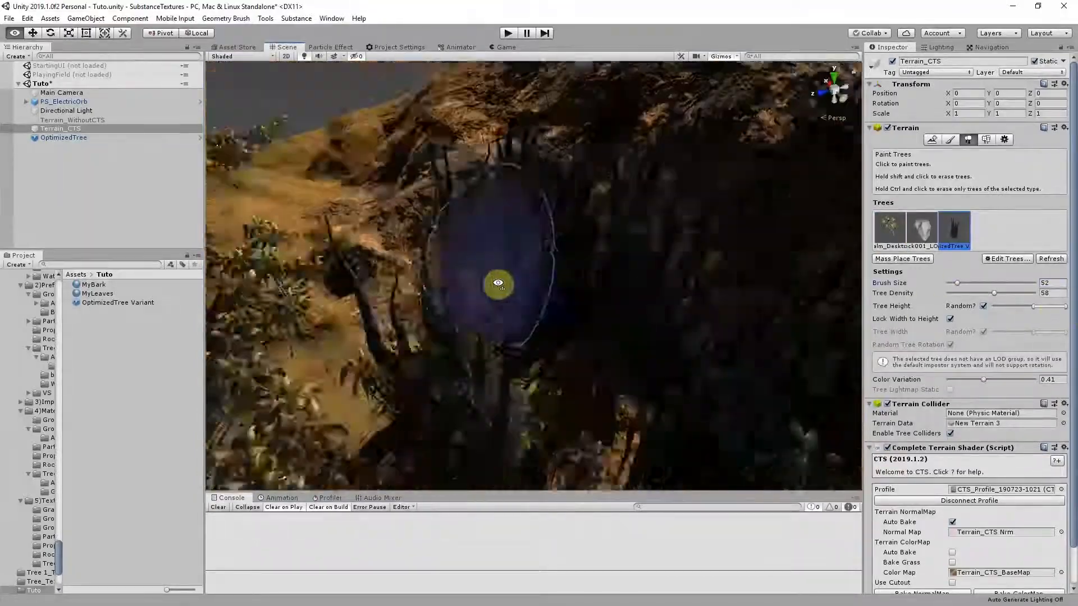
alt+drag(498, 284, 536, 239)
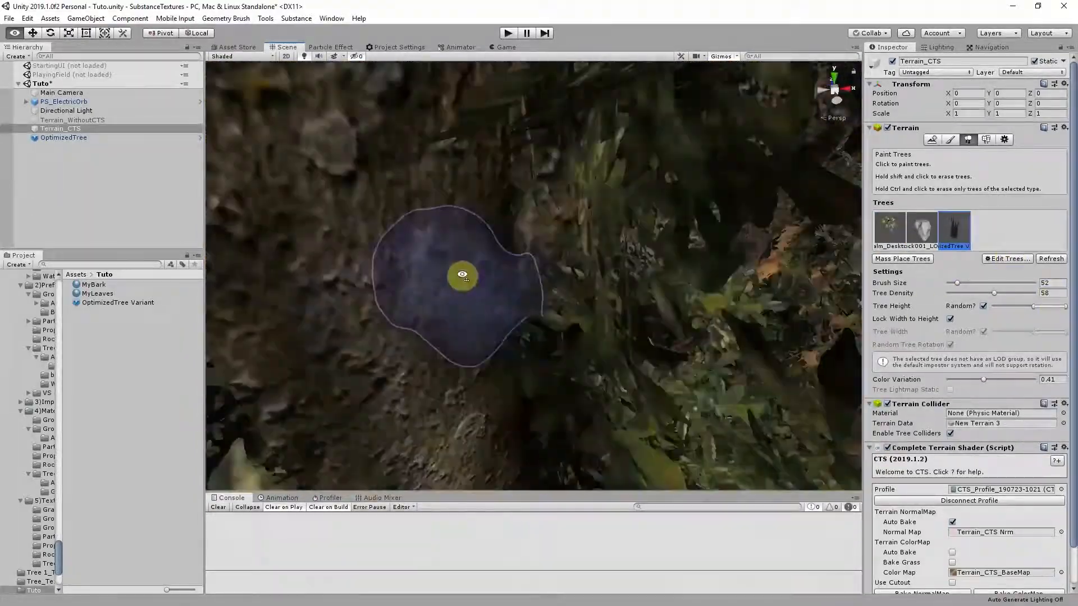
Pick the BananaPlantCover01_afsTREE_xlprl10_xmw05_xlb06_xafs prefab as an additional paintable tree for Terrain_CTS
click(1007, 259)
click(841, 147)
scroll(372, 391, down, 10)
click(393, 358)
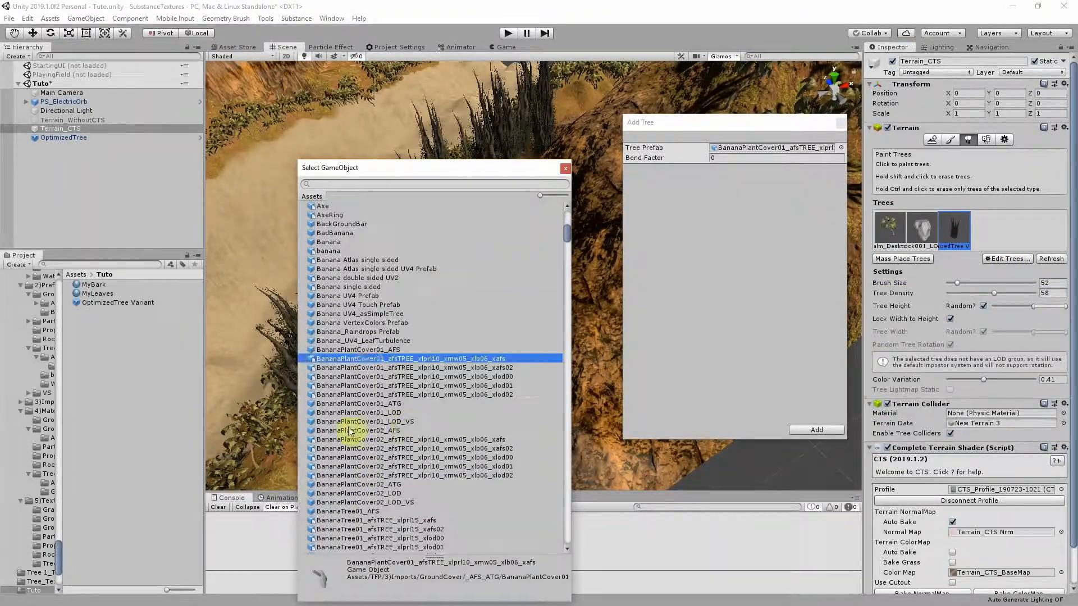
double_click(393, 358)
click(107, 312)
click(48, 348)
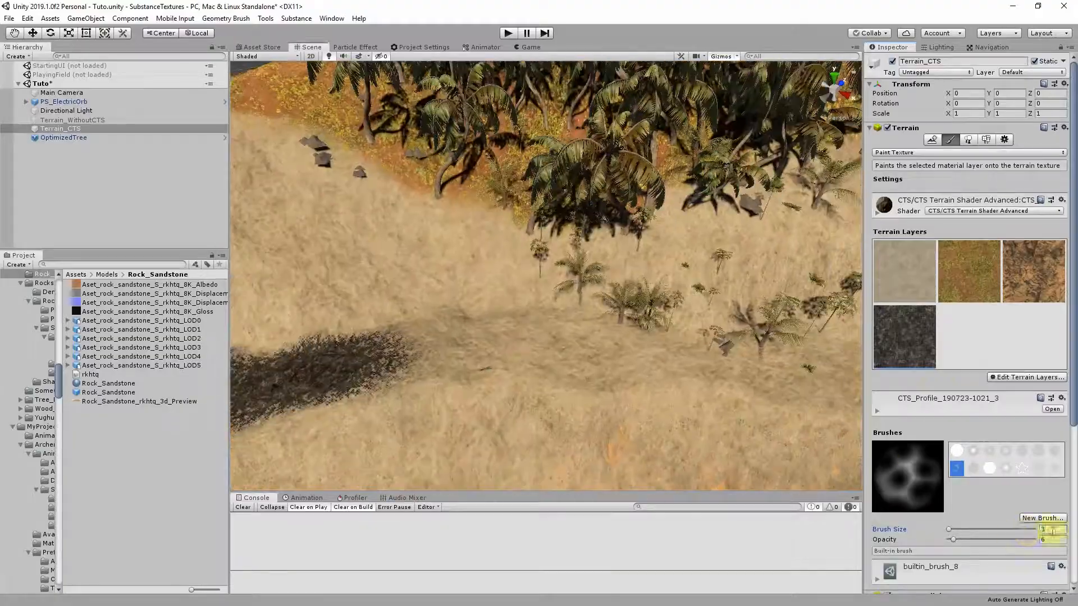
Paint a narrow path of the dark rock layer across the sand of Terrain_CTS with brush size 5 and opacity 6
mouse_move(426, 345)
mouse_down()
mouse_move(457, 329)
mouse_move(782, 366)
mouse_up()
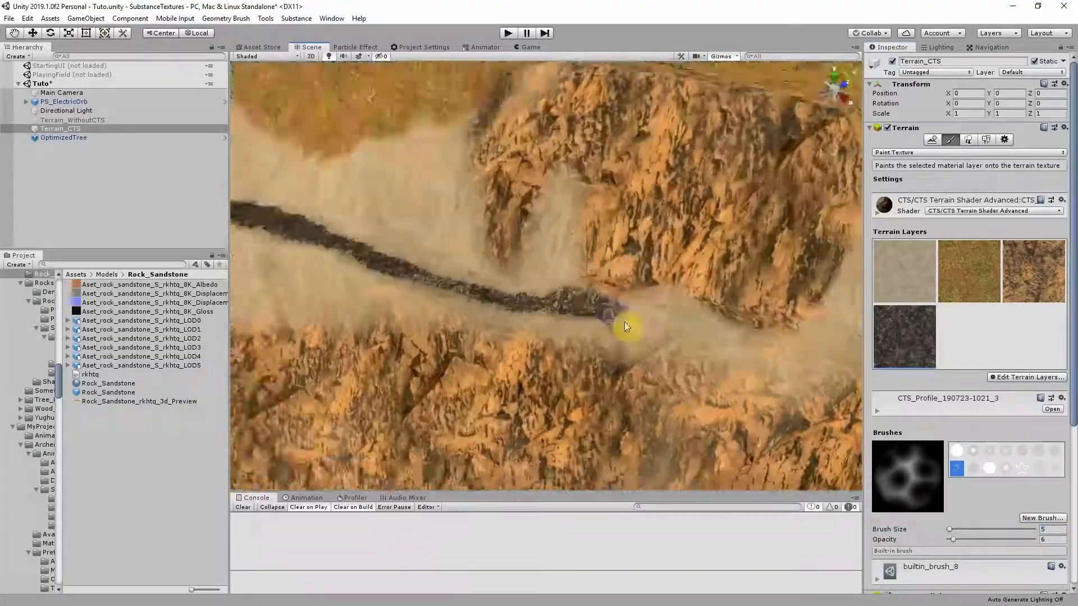
mouse_move(626, 325)
alt+mouse_down()
mouse_move(699, 301)
mouse_move(373, 301)
mouse_move(673, 233)
mouse_move(615, 179)
mouse_move(746, 211)
mouse_move(750, 238)
mouse_move(529, 306)
alt+mouse_up()
Add a board prefab from the Props folder to Terrain_CTS's paintable trees and turn off Random Tree Rotation
click(1017, 298)
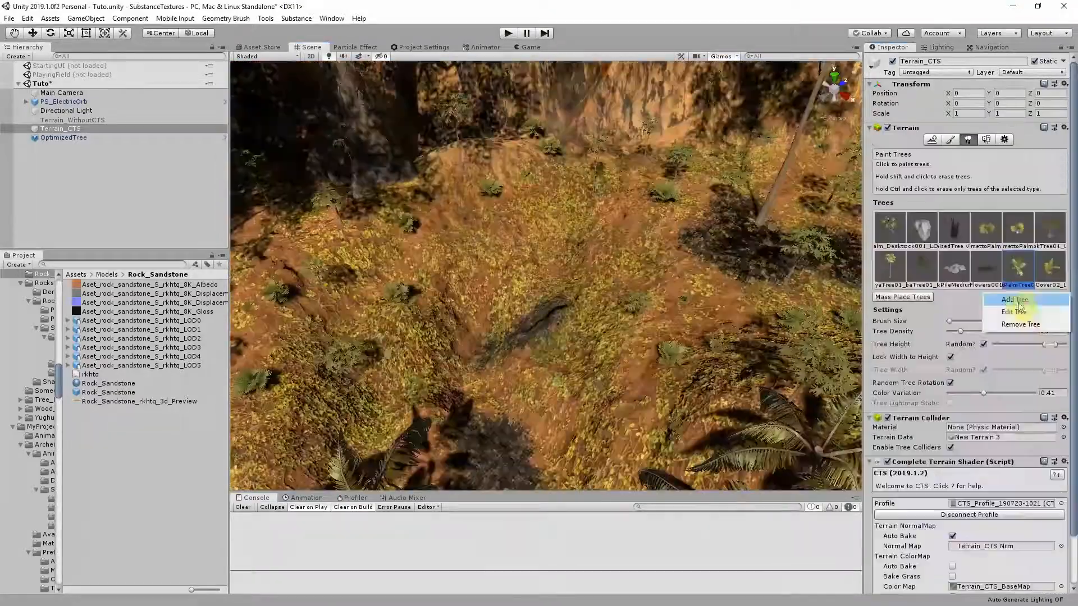
click(1017, 300)
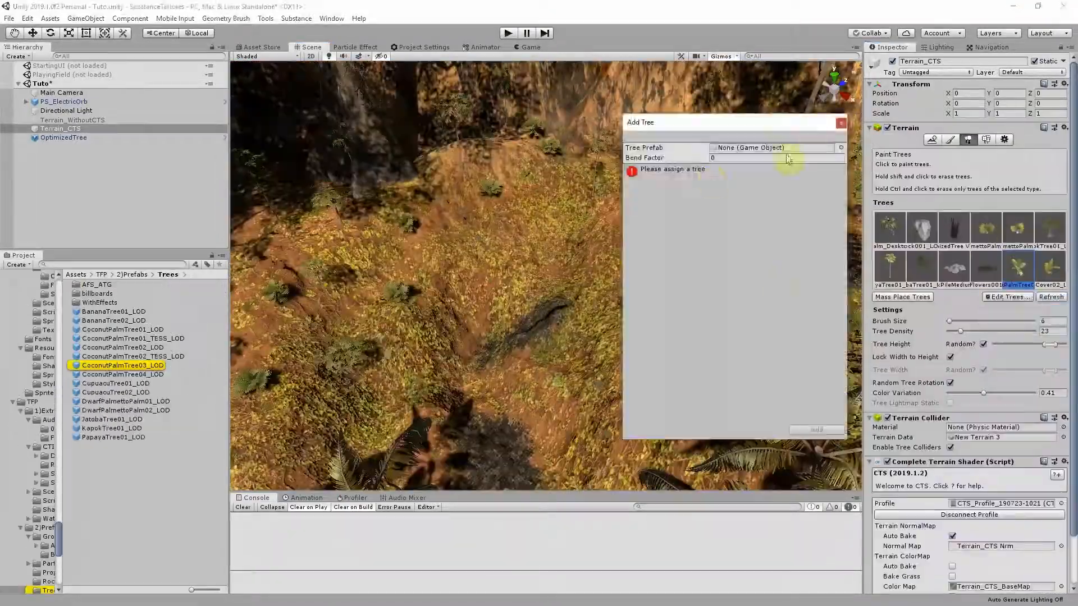
click(108, 291)
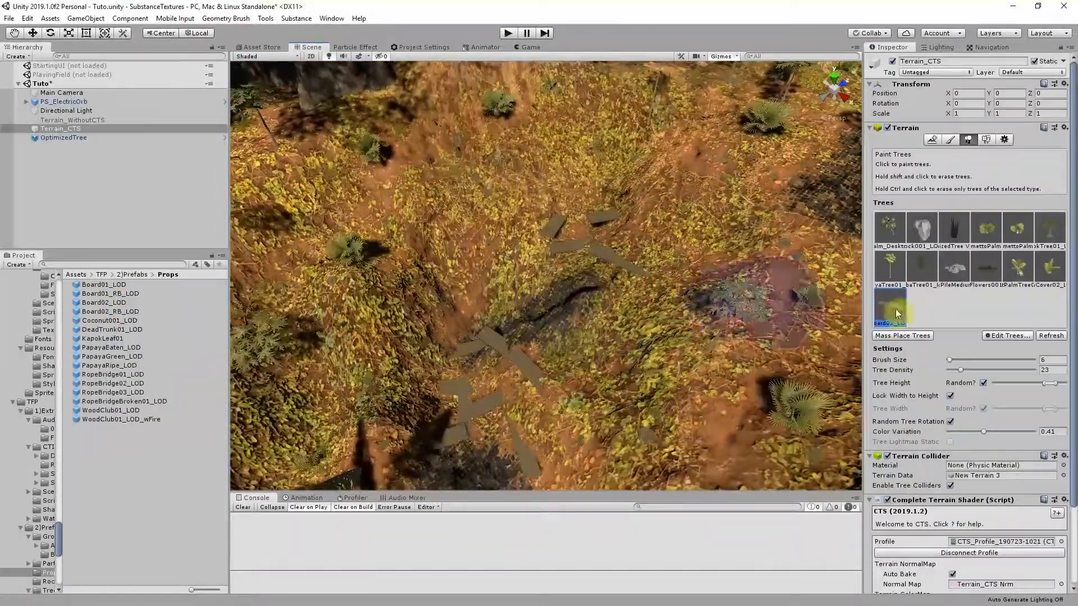
click(950, 421)
alt+drag(645, 320, 653, 217)
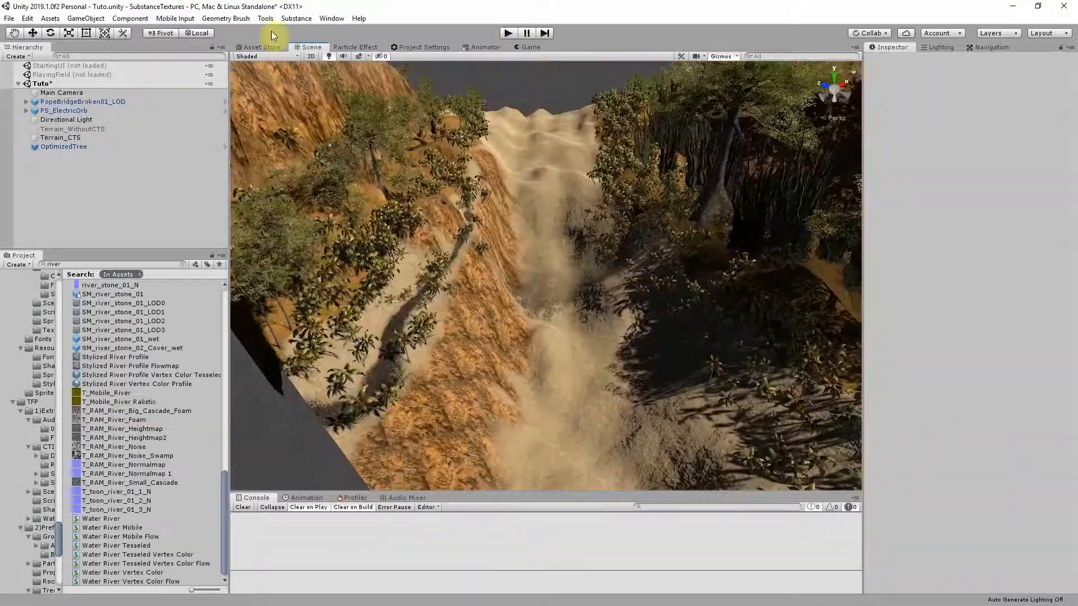
Create a R.A.M. river spline with points running down the sandy valley of the terrain
click(332, 18)
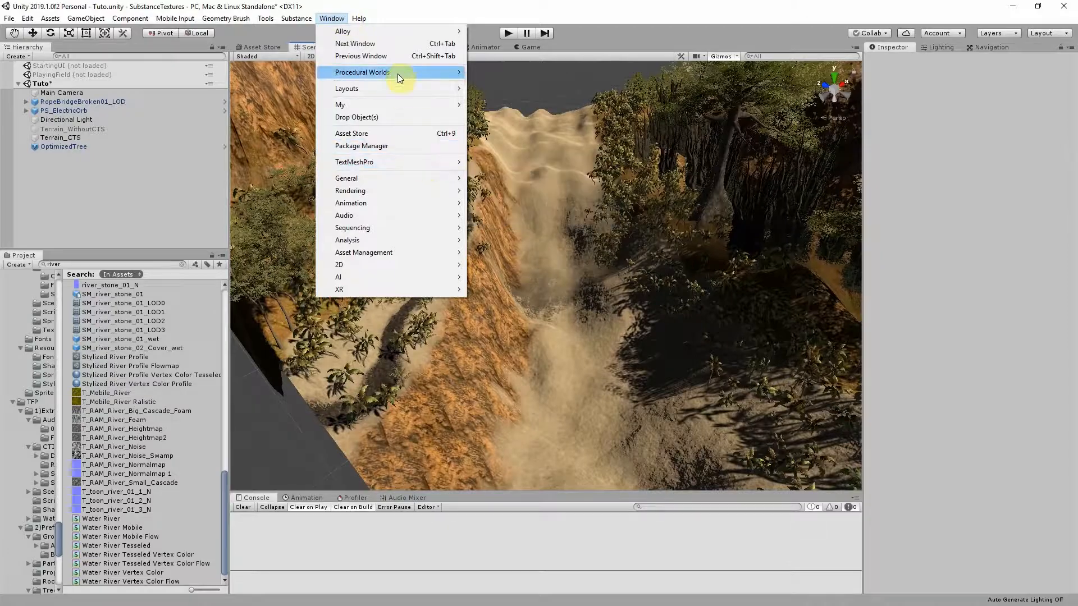
click(315, 164)
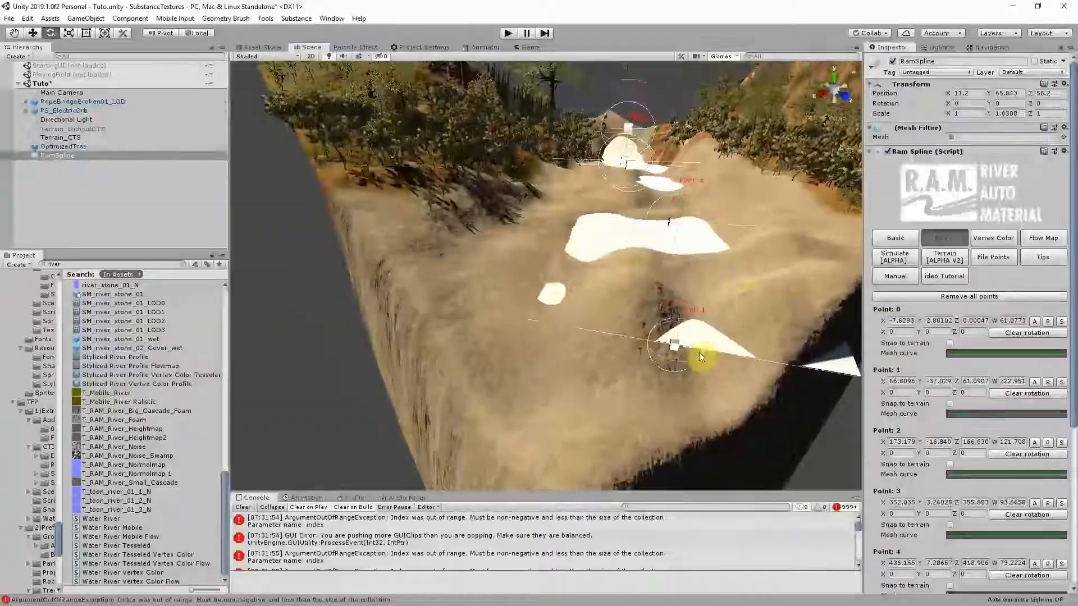
key(w)
right_drag(699, 357, 684, 331)
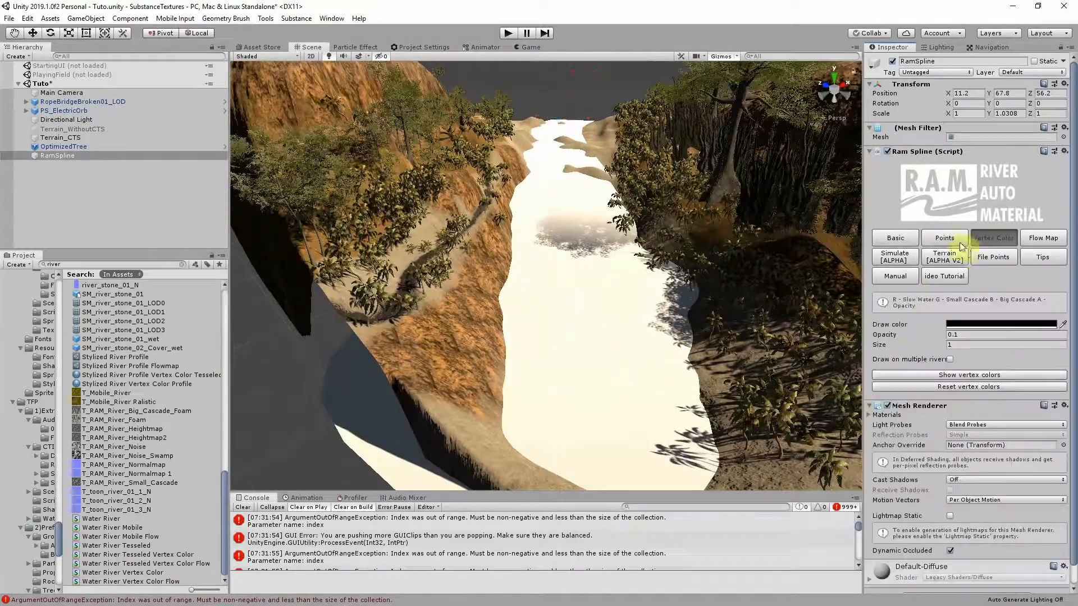
Pick a river profile asset for RamSpline in its basic settings
click(895, 238)
click(1063, 356)
click(359, 250)
click(368, 304)
double_click(365, 267)
right_drag(589, 253, 525, 347)
Scale a point of RamSpline to adjust the river's width in the valley
click(945, 238)
key(r)
drag(524, 346, 454, 384)
right_drag(454, 383, 669, 276)
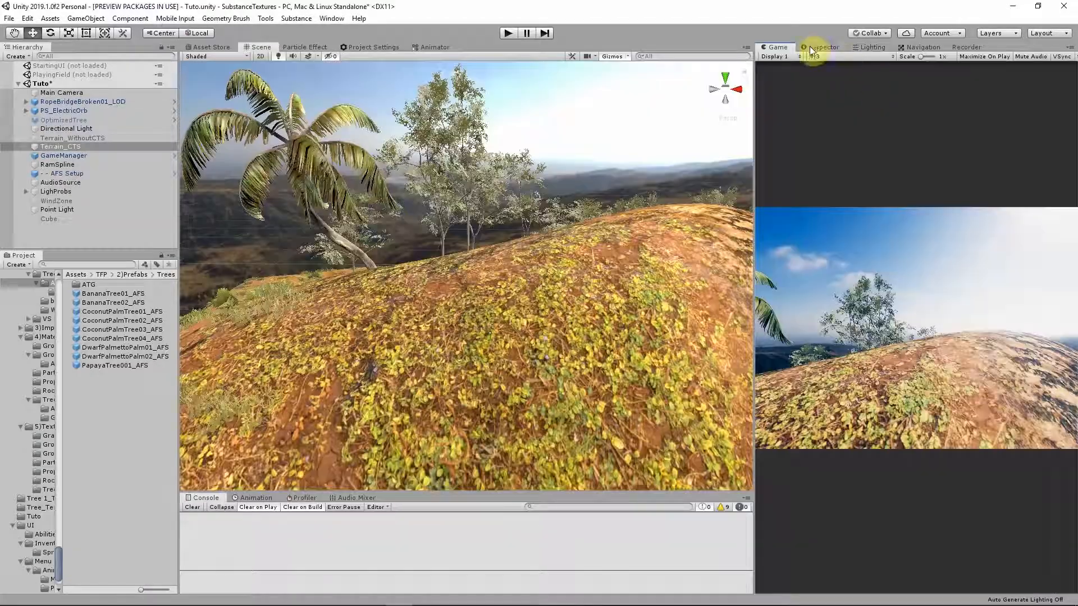
Place a BananaTree02_AFS prefab instance on the foliage-covered hill near the coconut palm
click(822, 46)
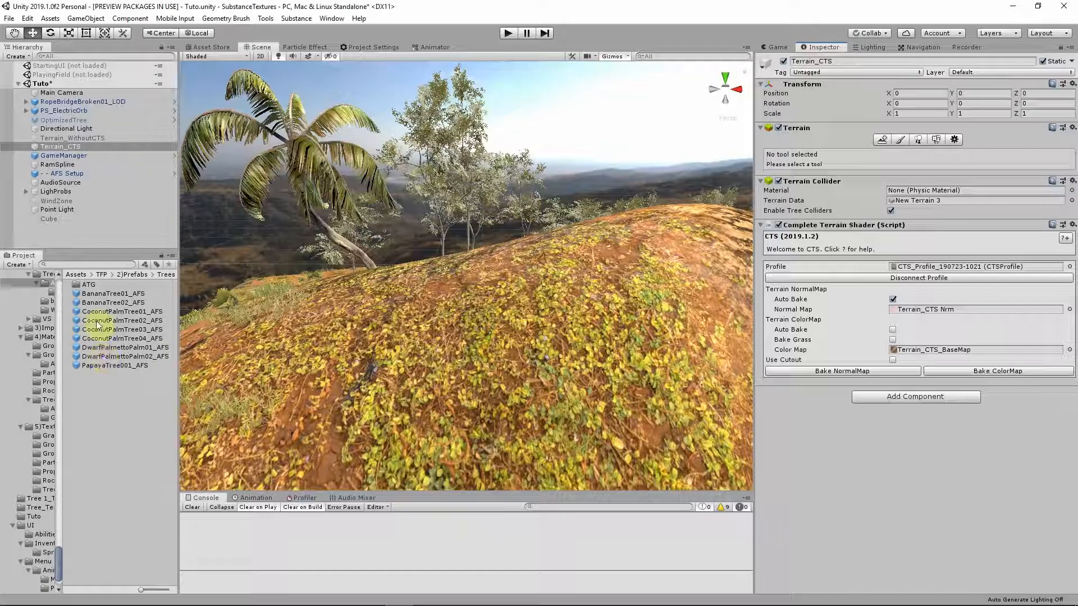
click(99, 303)
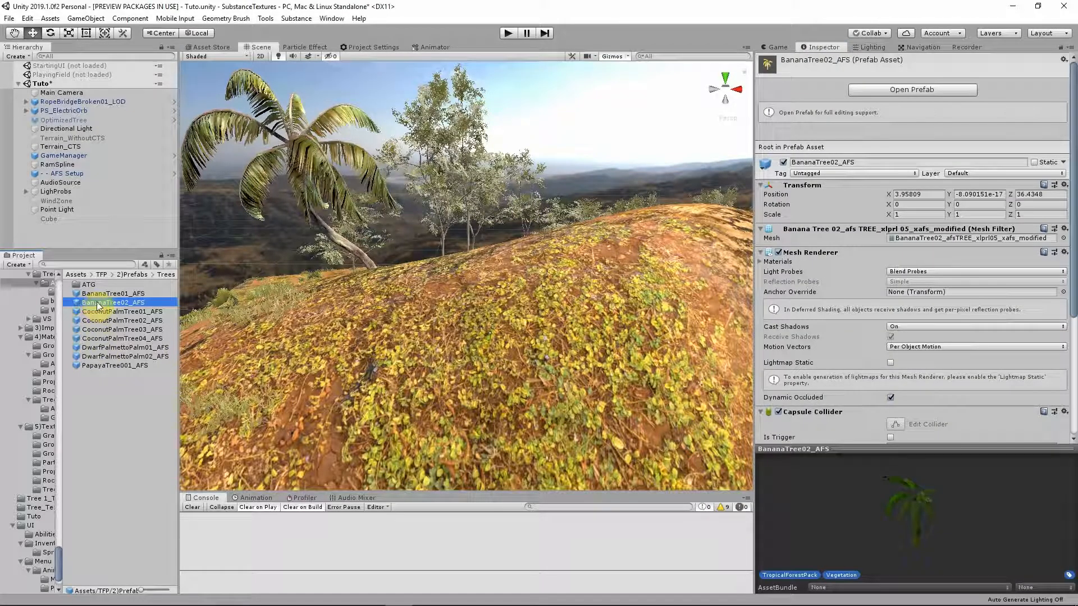
drag(119, 300, 449, 206)
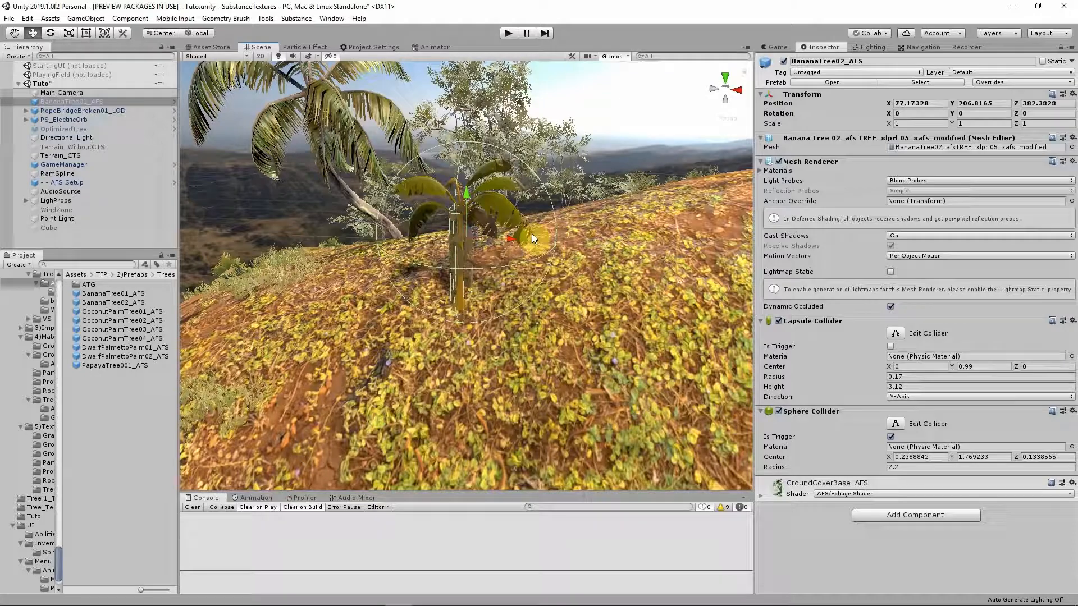
Add BananaTree02_AFS to Terrain_CTS's paintable trees and paint one on the hill beside the placed instance
click(914, 139)
click(1009, 301)
click(1024, 306)
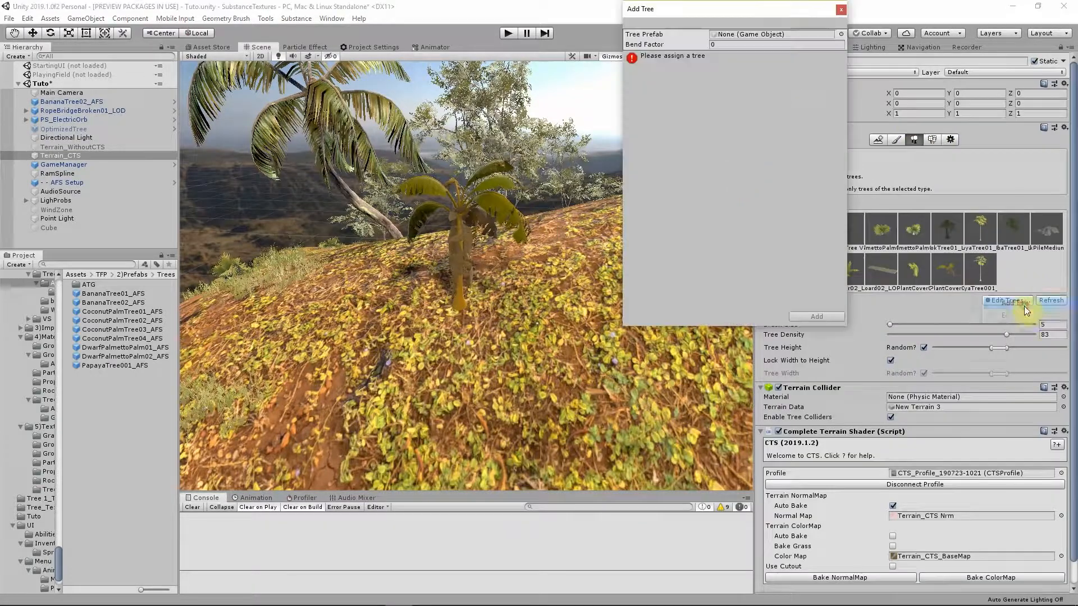
drag(113, 302, 774, 34)
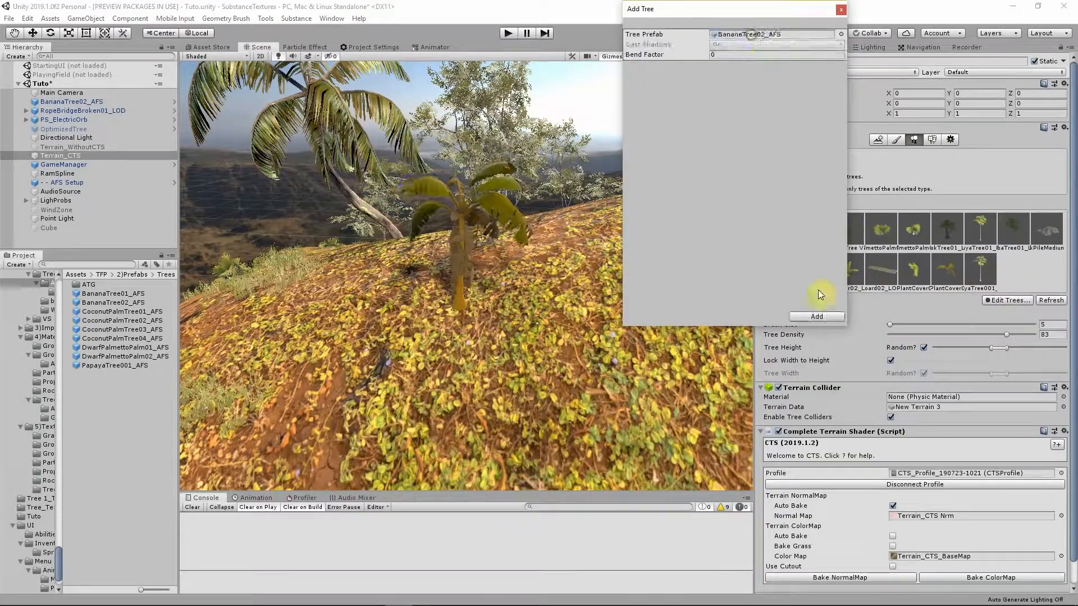
click(817, 316)
click(661, 266)
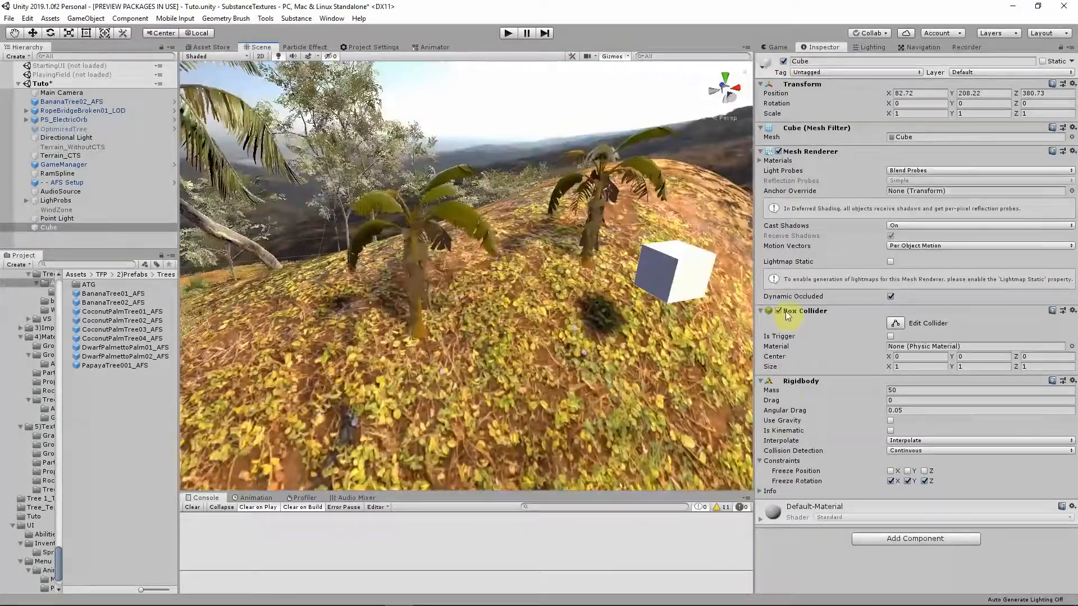
Scale the cube to about 0.78 in Y and 3.29 in Z, and move it between the two banana trees
key(r)
drag(689, 263, 699, 243)
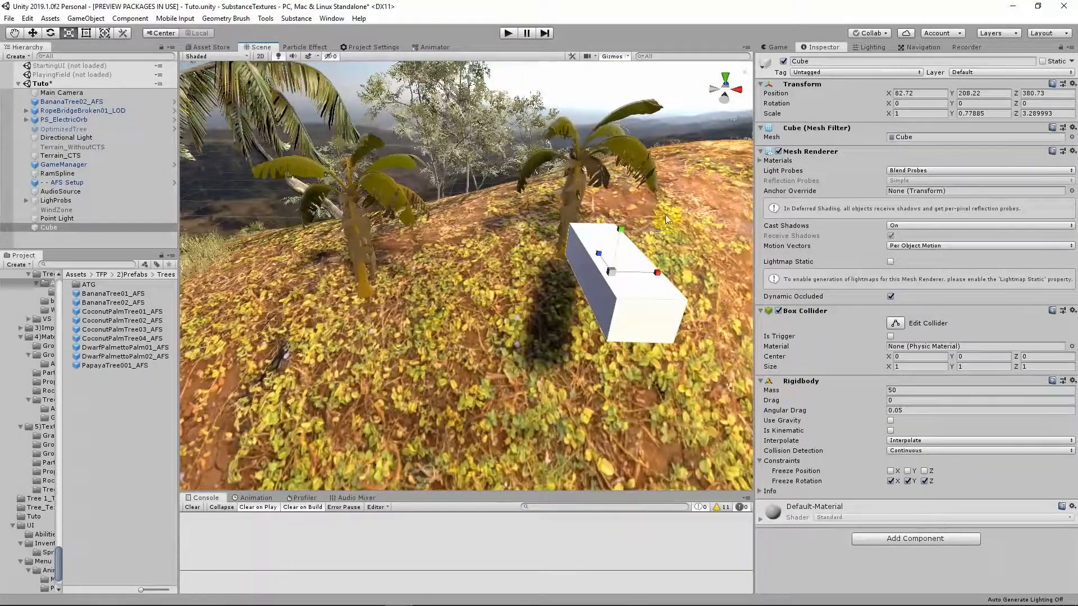
drag(645, 281, 493, 224)
Enter play mode and push the cube against the placed banana tree to test its collision
right_drag(587, 210, 410, 232)
key(d)
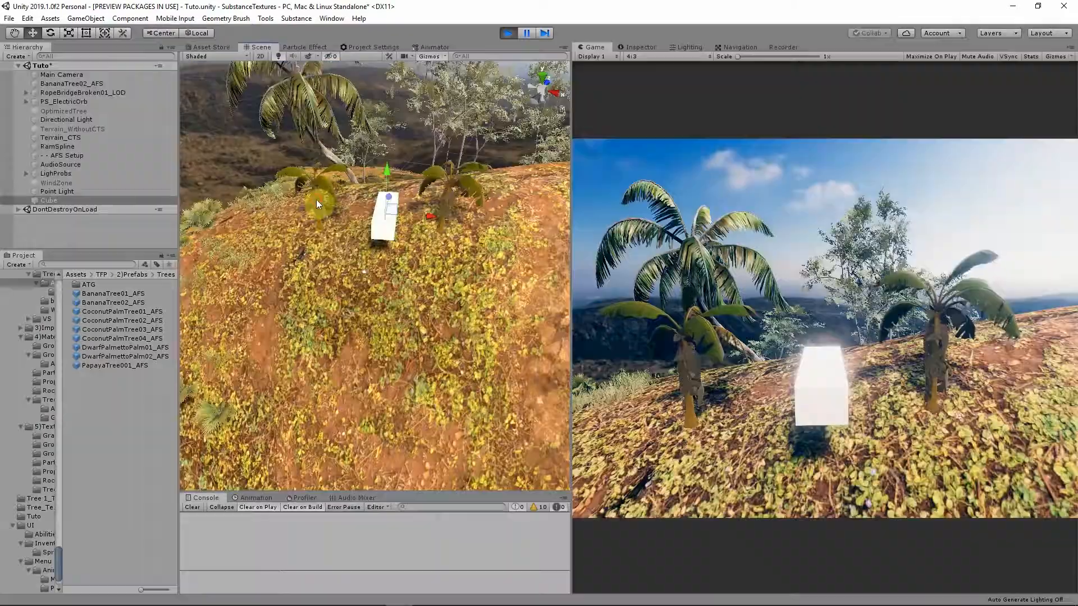
click(316, 200)
key(w)
right_drag(316, 200, 416, 228)
drag(416, 230, 369, 225)
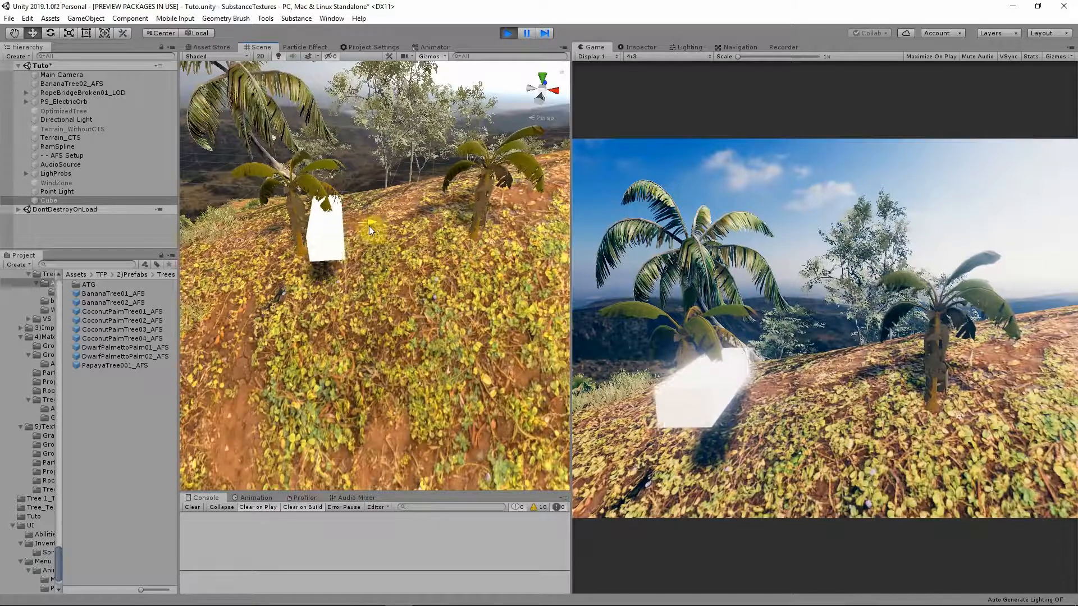
Examine the collider components of the placed banana tree and the cube, nudging the cube against the trunk again
click(305, 247)
click(631, 48)
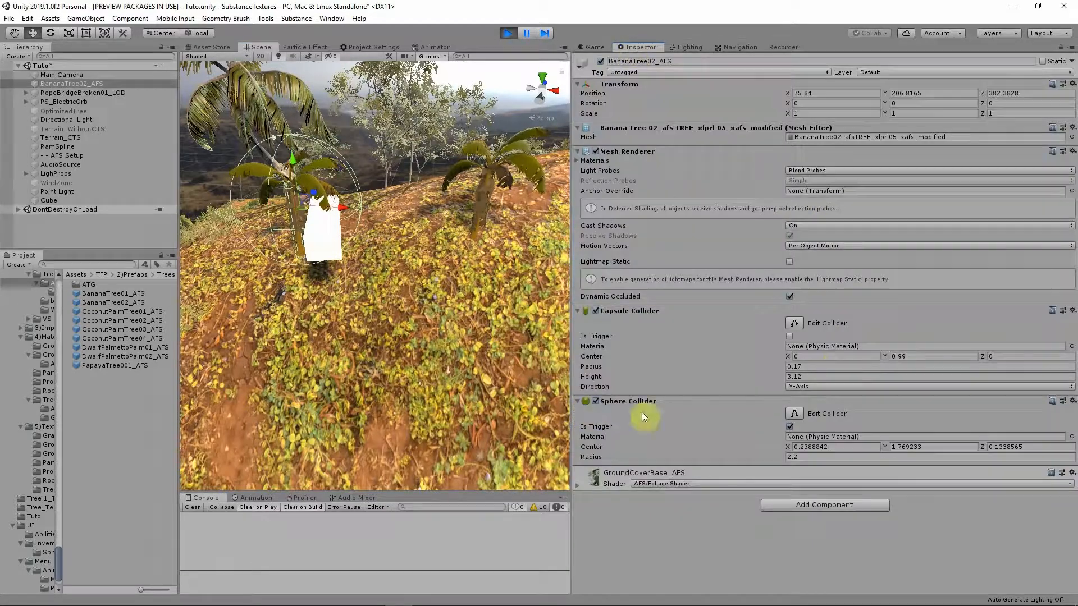
click(329, 230)
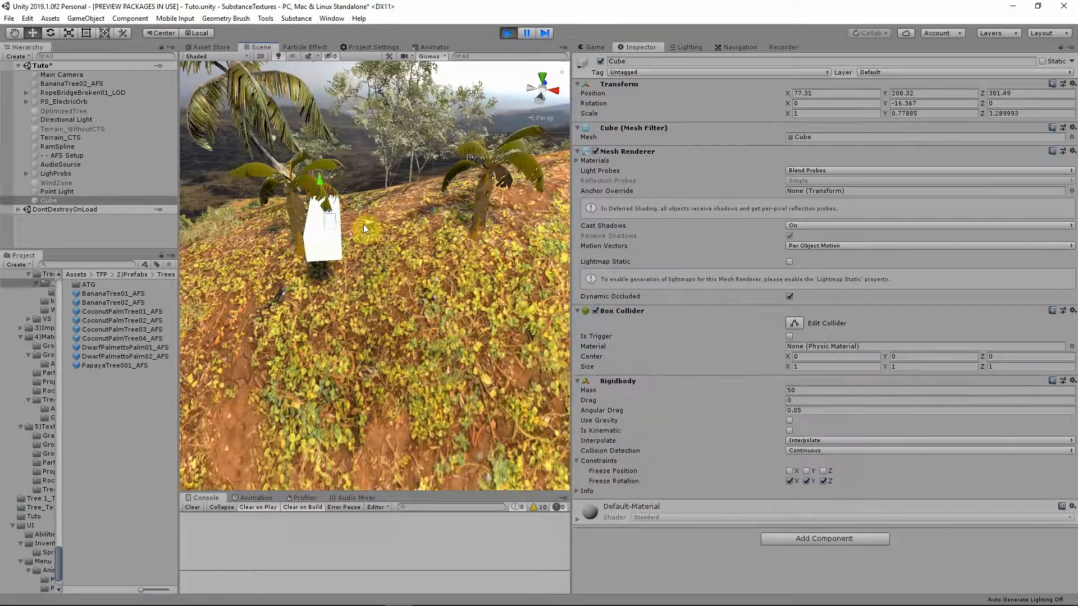
mouse_move(363, 224)
mouse_down()
mouse_move(336, 224)
mouse_move(347, 224)
mouse_up()
click(298, 213)
click(320, 235)
Push the cube toward the terrain-painted banana tree to test its collision, and exit play mode
click(594, 47)
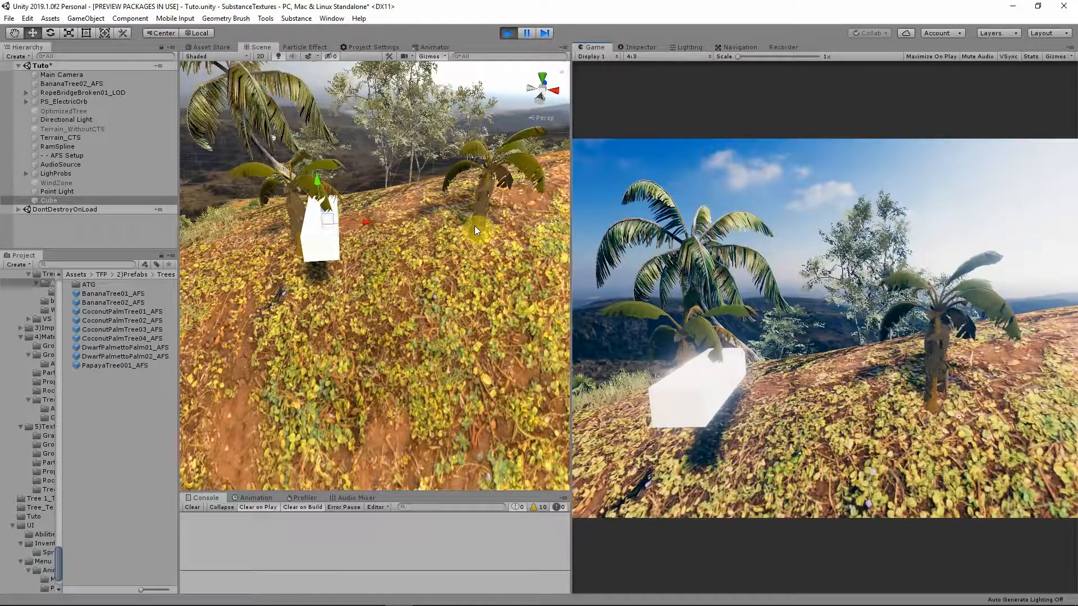
drag(366, 222, 458, 224)
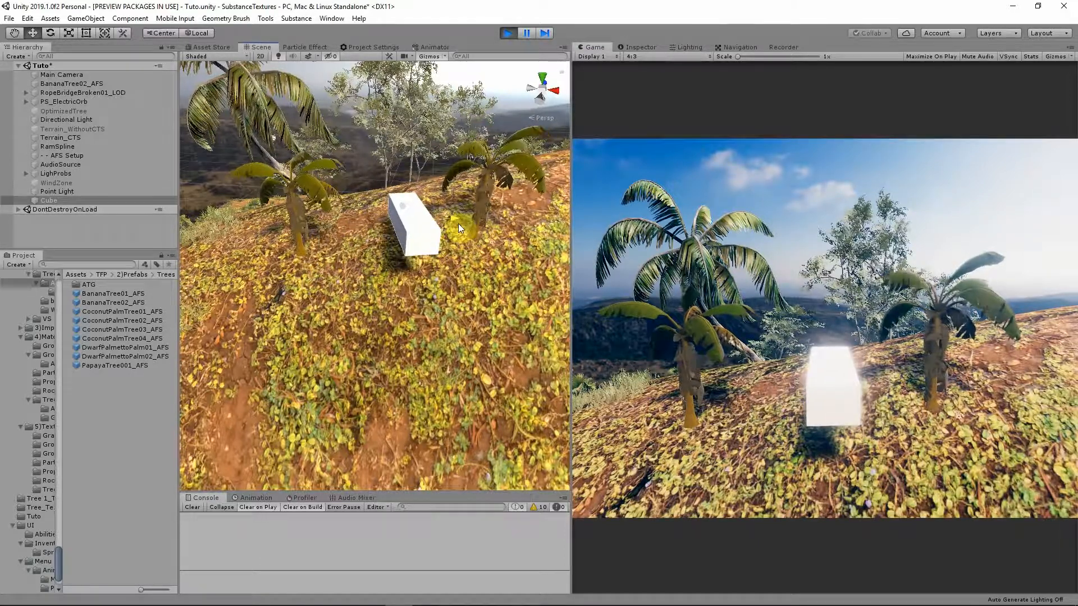
key(ctrl+p)
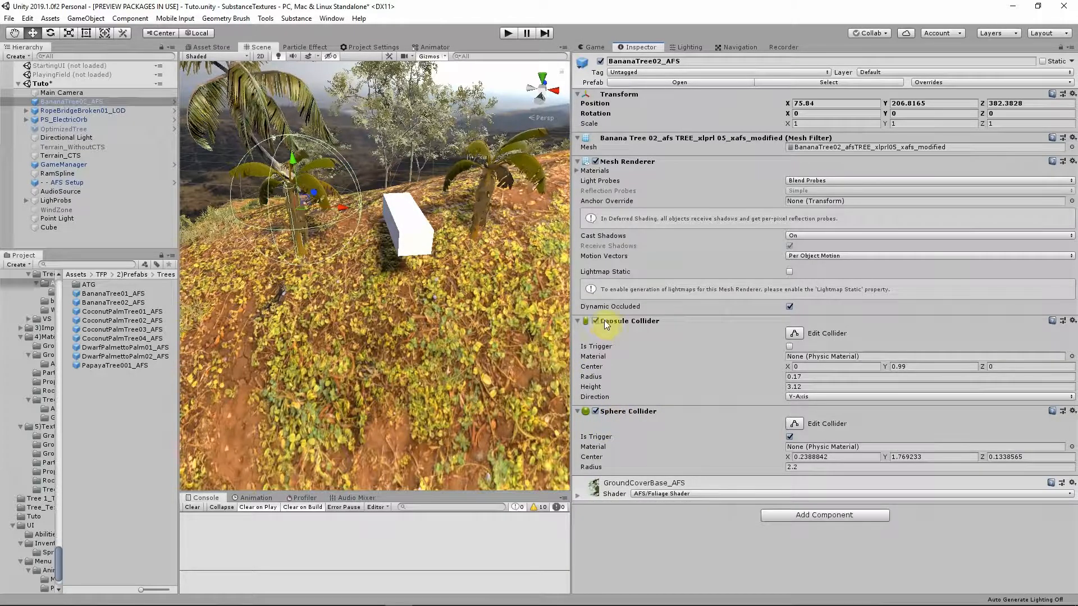
Add a Mesh Collider with Convex on to the placed BananaTree02_AFS, and disable its Capsule and Sphere Colliders
click(763, 515)
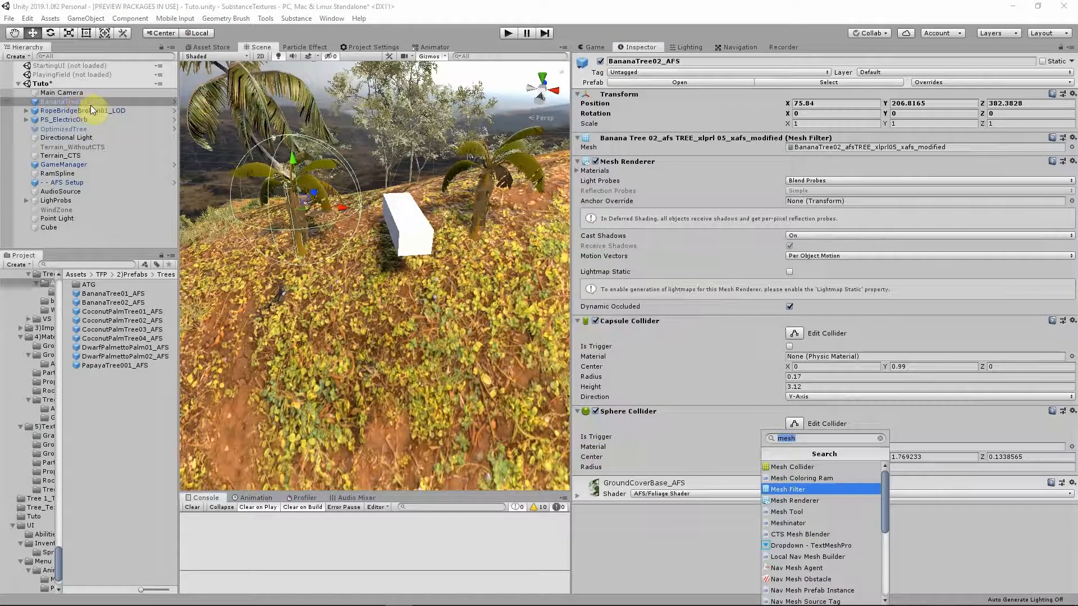
click(792, 466)
click(595, 411)
click(595, 321)
click(578, 321)
click(578, 332)
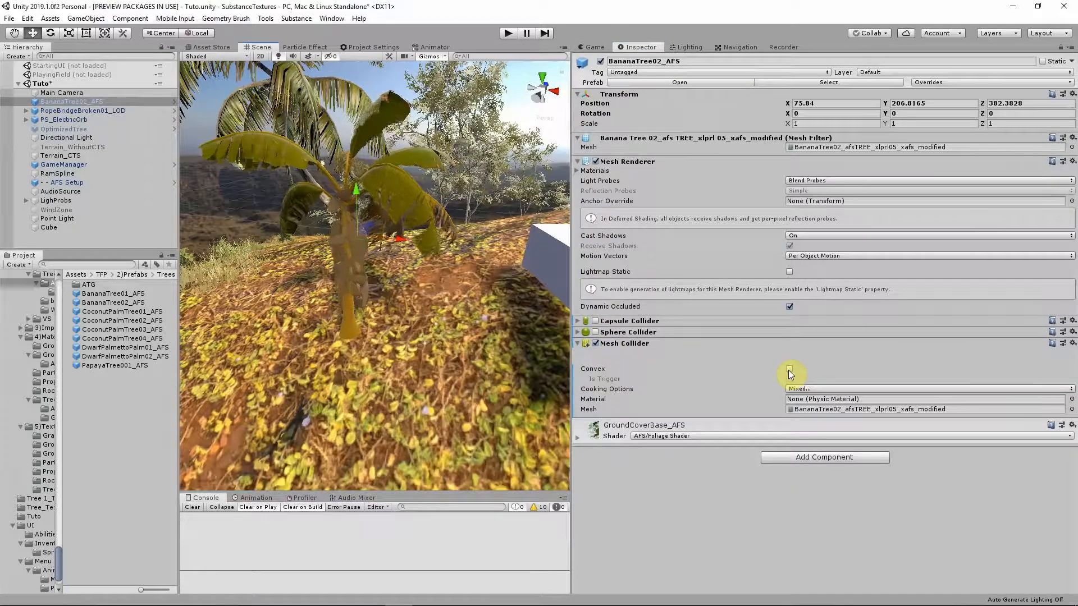
click(788, 369)
alt+drag(381, 314, 285, 308)
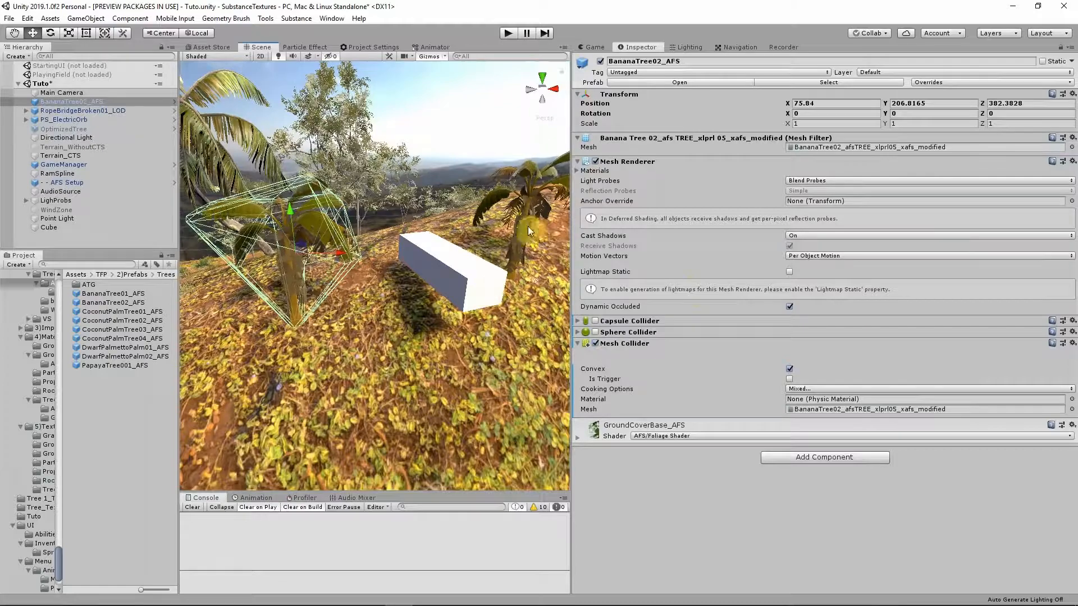
alt+drag(528, 231, 470, 243)
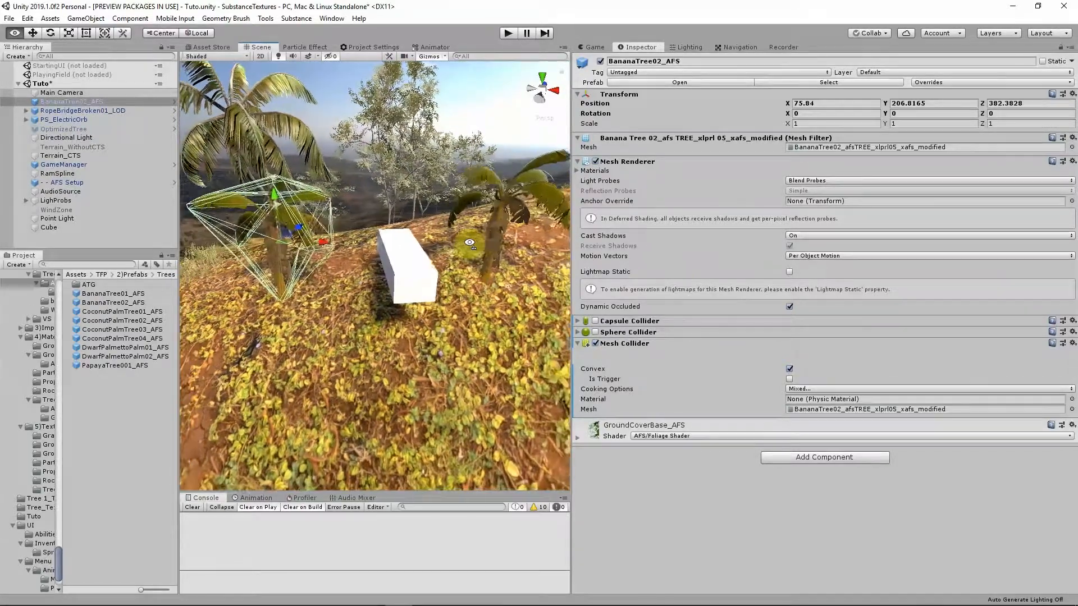
Enter play mode, raise the cube above the ground and examine the placed banana tree's convex collider outline
key(ctrl+p)
click(393, 236)
drag(393, 236, 439, 216)
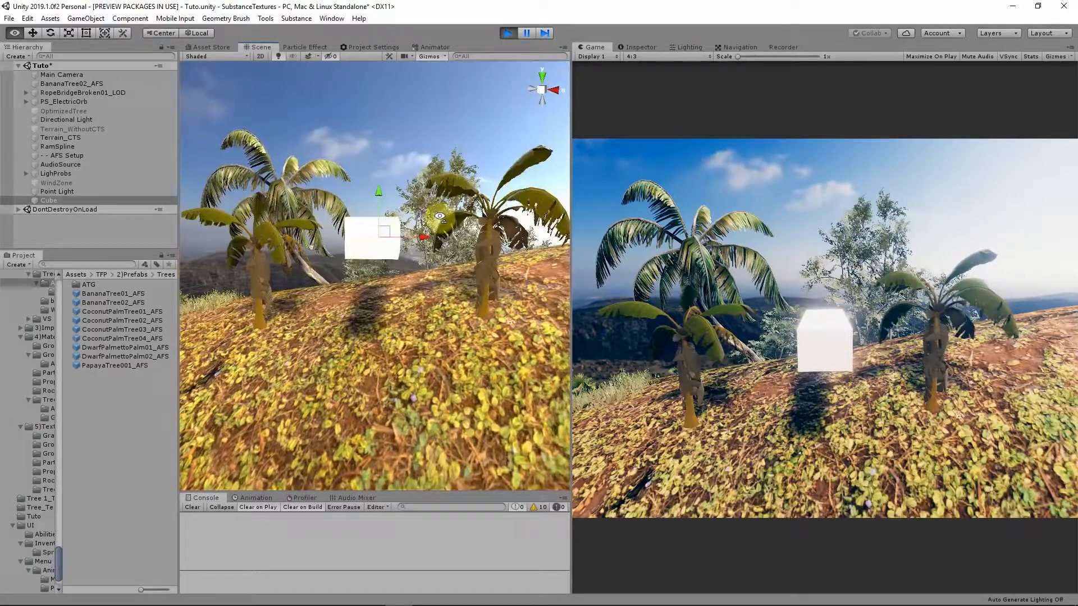
click(255, 246)
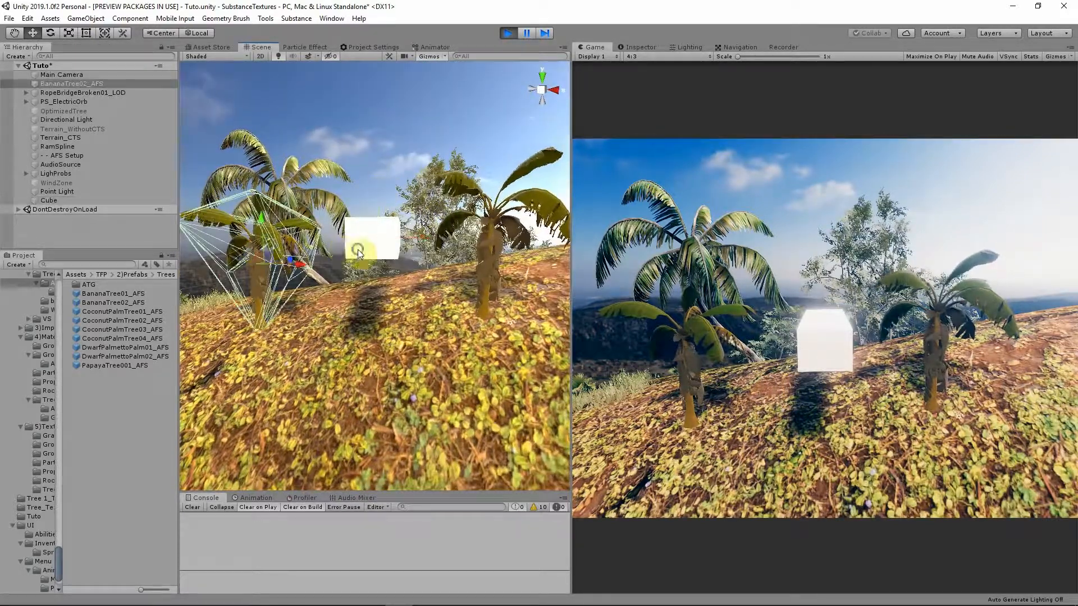
key(f)
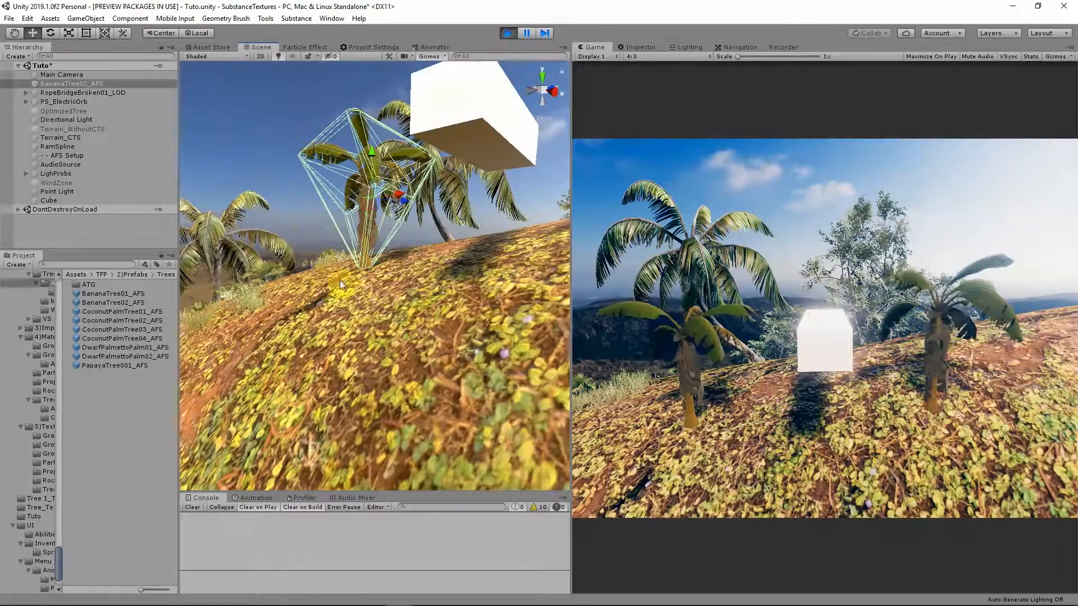
alt+drag(339, 281, 410, 230)
Push the cube against the placed banana tree at different heights to test its convex collider
click(464, 238)
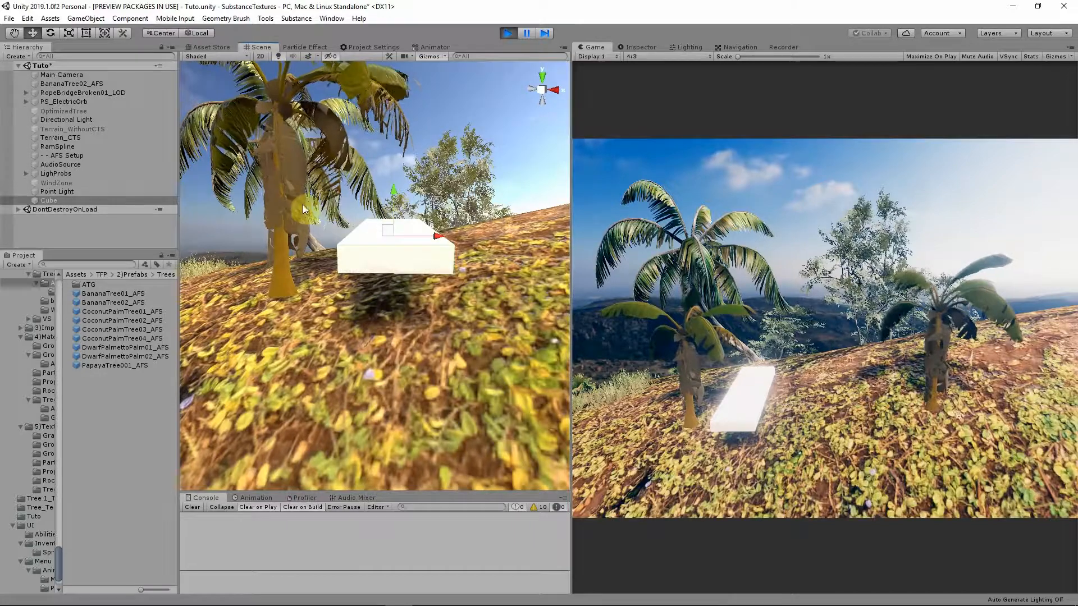
right_drag(359, 216, 372, 232)
drag(371, 230, 390, 164)
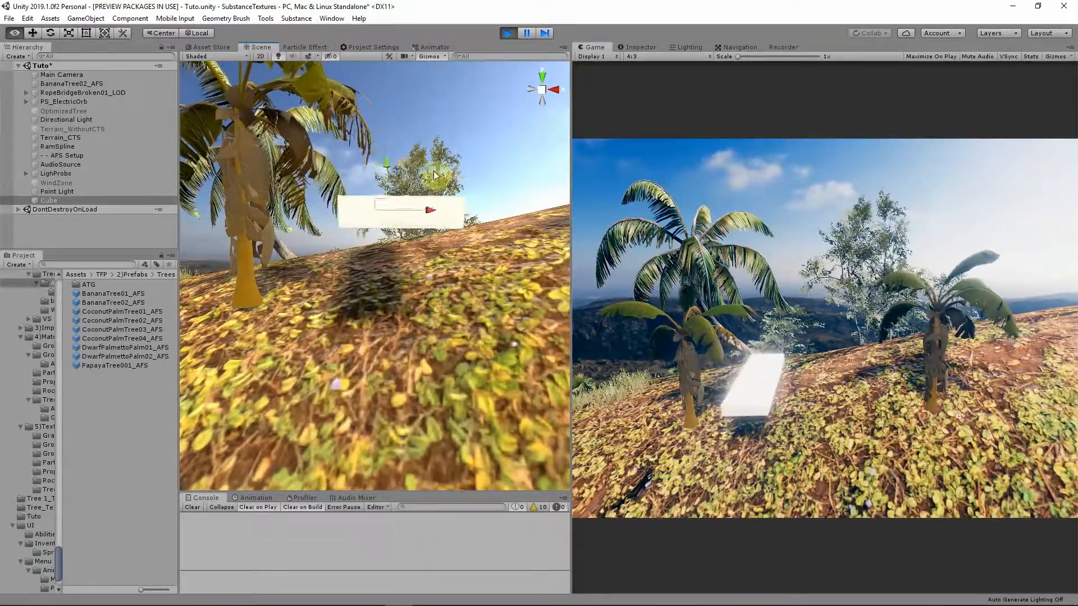
right_drag(390, 164, 379, 205)
drag(335, 206, 443, 197)
Push the cube toward the painted banana tree's trunk to compare its collision
right_drag(443, 197, 421, 242)
drag(364, 289, 387, 289)
right_drag(388, 289, 398, 259)
drag(402, 257, 388, 240)
key(f)
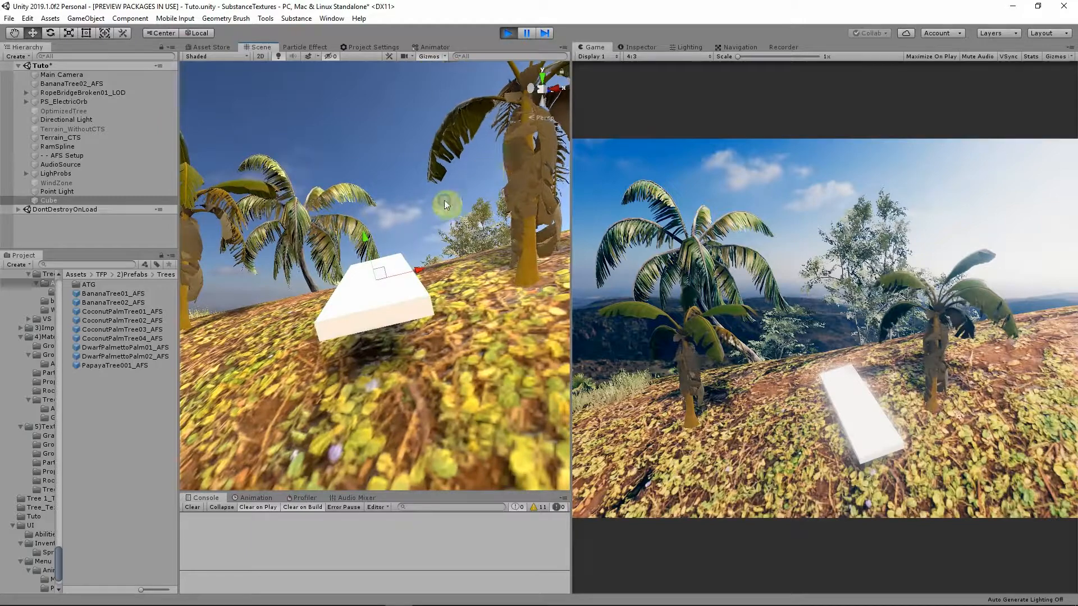
Inspect the space between the placed banana tree's trunk and its convex collider, and exit play mode
right_drag(443, 199, 352, 211)
click(265, 210)
key(f)
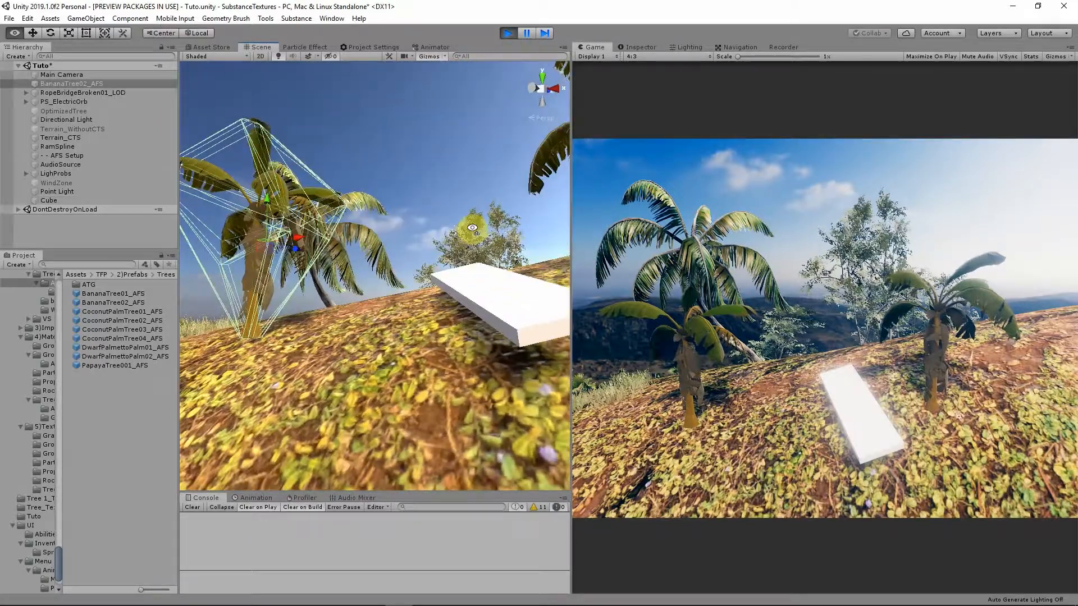
alt+drag(243, 281, 319, 291)
click(319, 292)
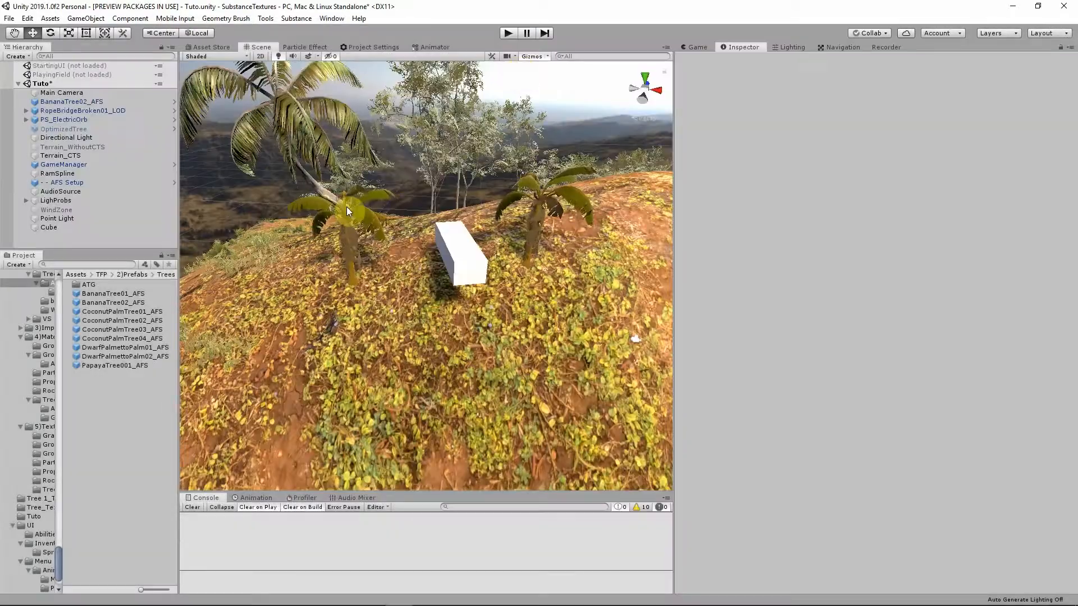
Delete the placed BananaTree02_AFS instance from the scene
click(345, 206)
alt+drag(346, 206, 402, 260)
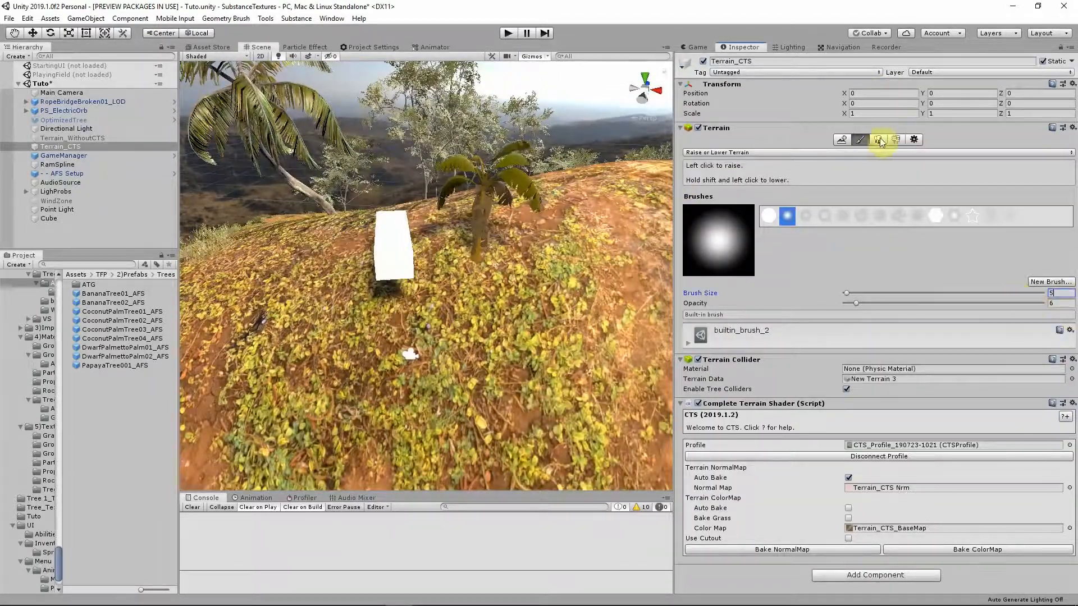
Find the prefab behind Terrain_CTS's KapokTree01_LOD tree entry and open it for editing to view its Mesh Collider
click(879, 140)
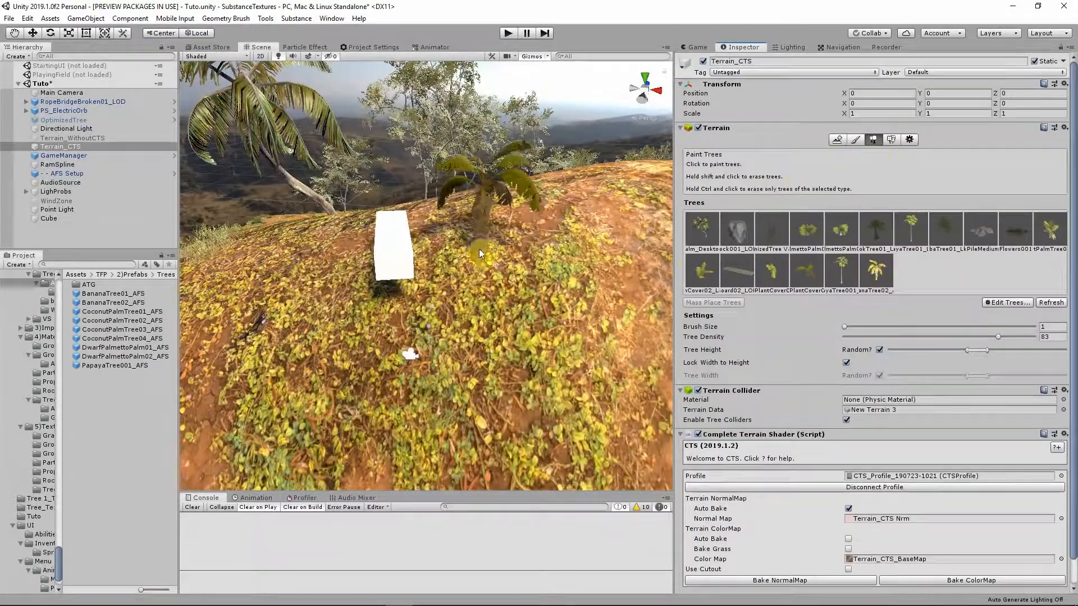
alt+drag(479, 248, 575, 254)
click(883, 236)
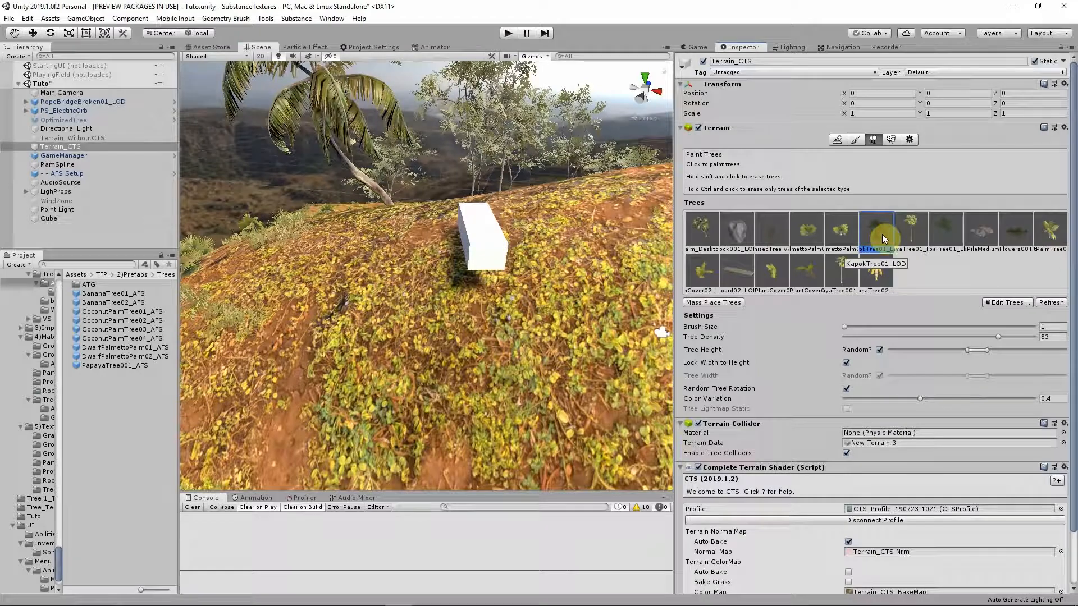
click(1017, 318)
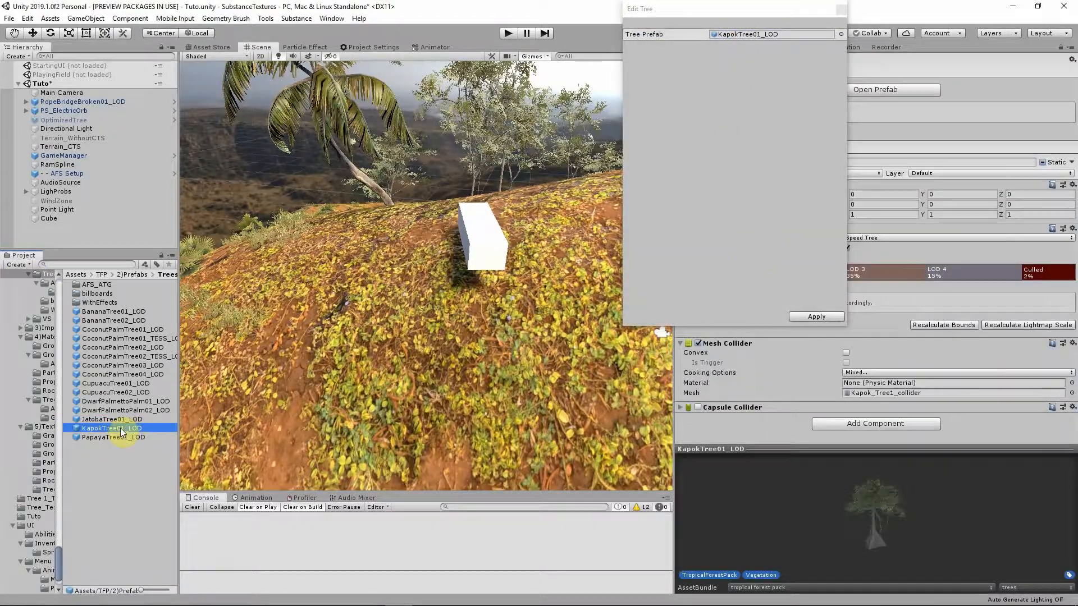
double_click(121, 432)
click(840, 9)
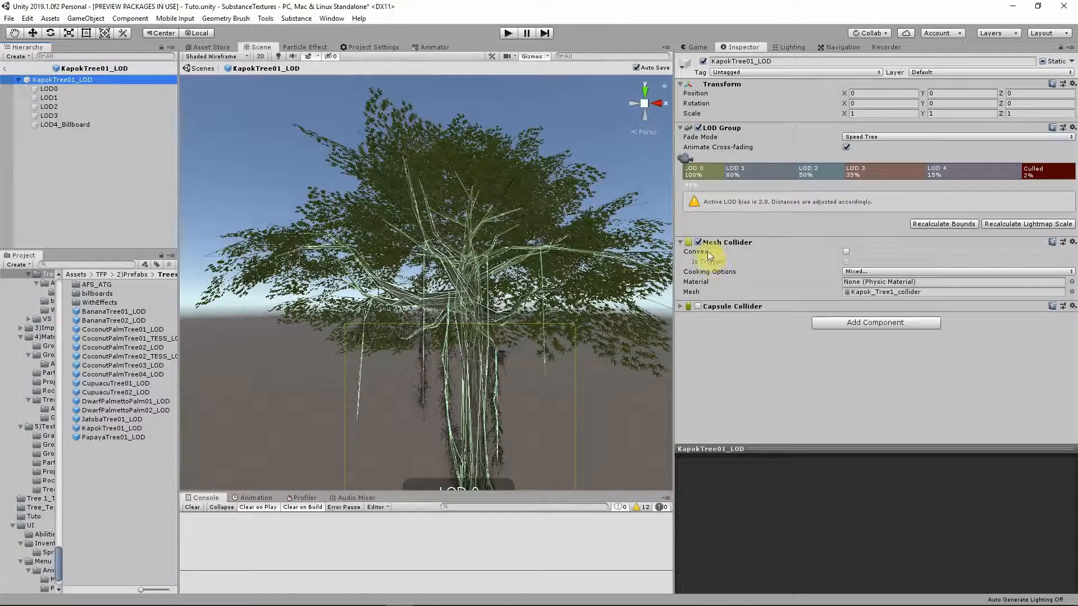
Check the components of KapokTree01_LOD's children, LOD0 through LOD4_Billboard, and return to the scene
click(59, 88)
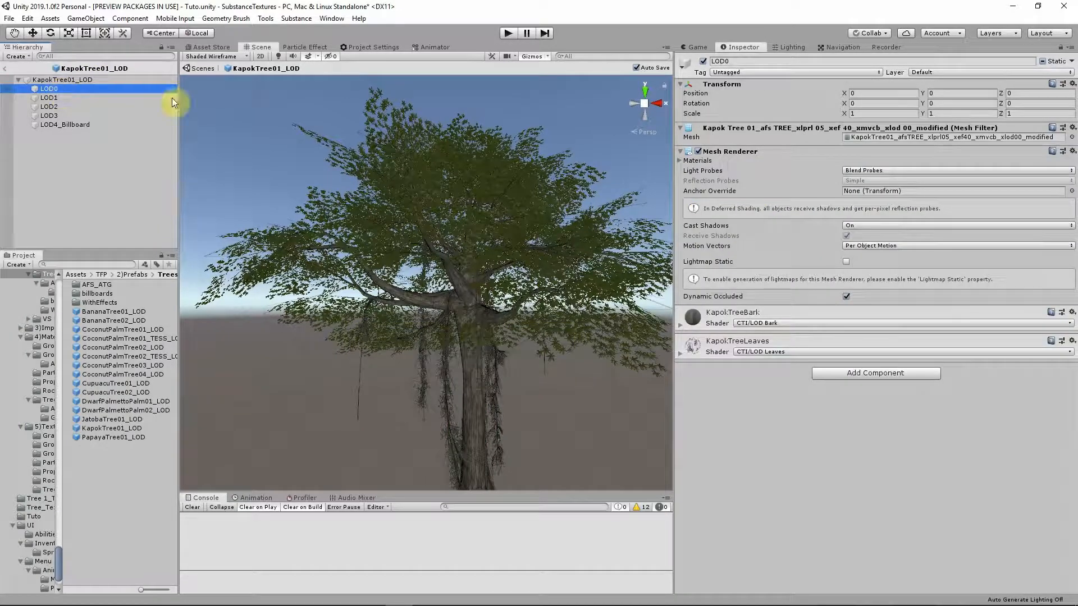
click(82, 97)
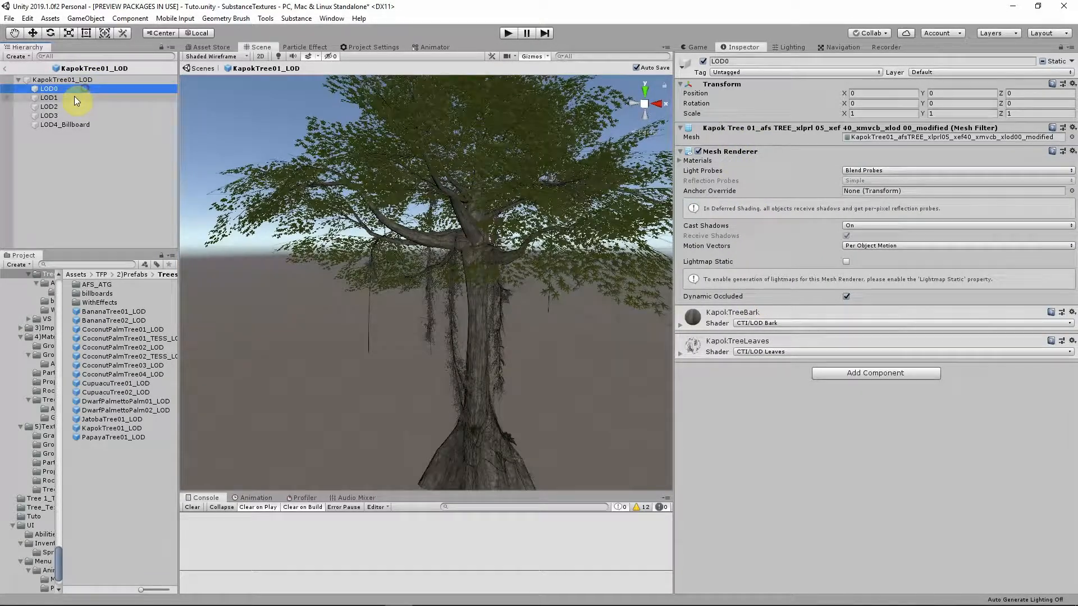
click(80, 106)
click(70, 117)
click(72, 126)
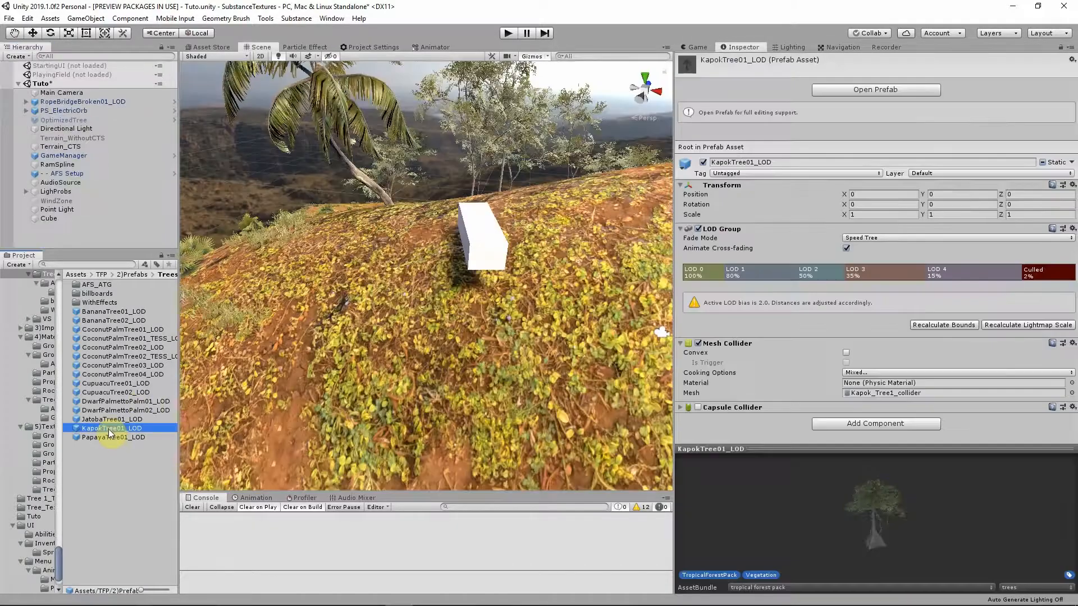
Place a KapokTree01_LOD prefab instance on the hill near the cube
drag(109, 429, 378, 249)
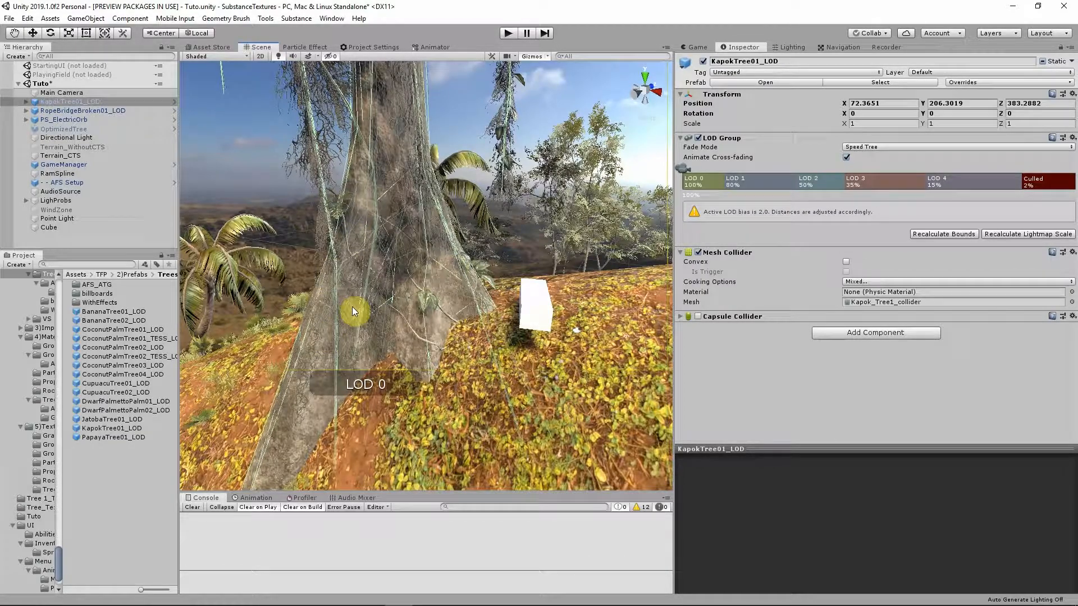
Paint a KapokTree01_LOD tree with Terrain_CTS's Paint Trees tool on the hill past the cube, and start Play mode
right_drag(399, 279, 396, 270)
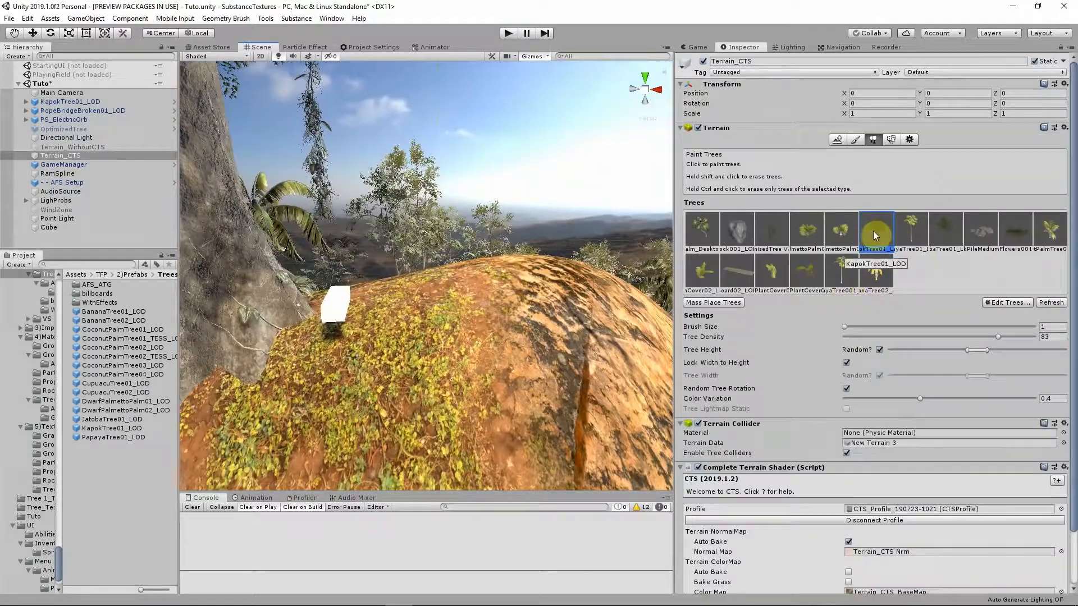
click(527, 288)
key(ctrl+p)
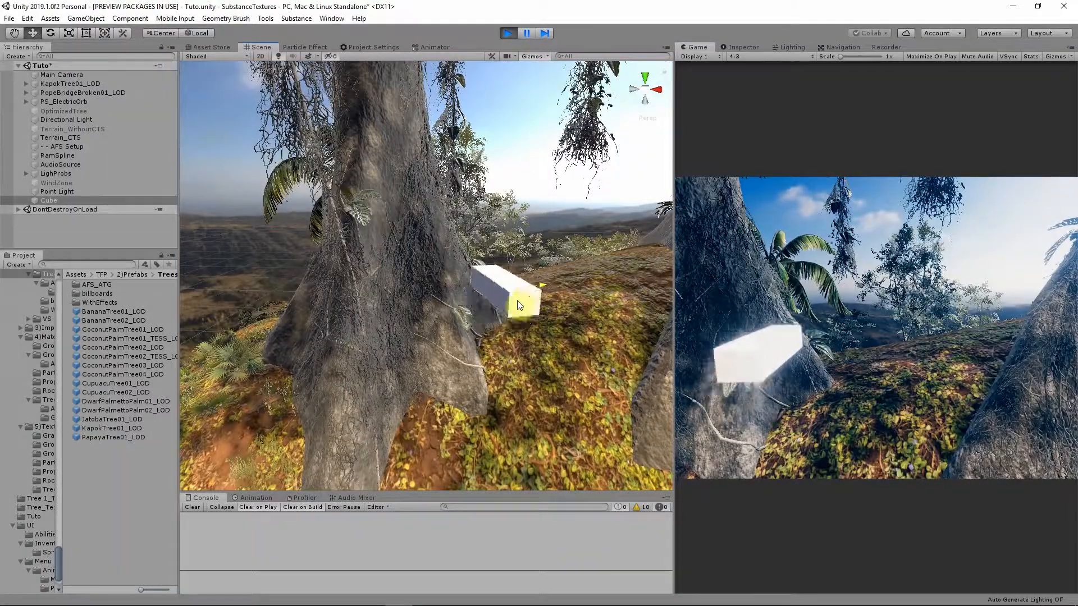
Compare the components of the placed KapokTree01_LOD instance and its LOD0 child in Play mode, checking where the Mesh Collider sits
click(61, 84)
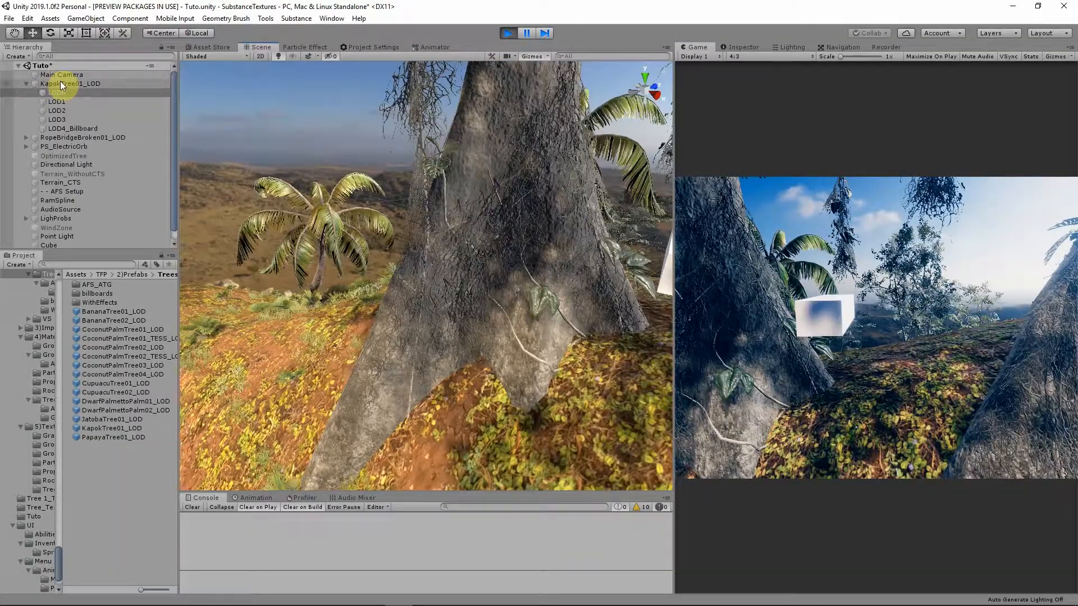
click(61, 84)
right_drag(416, 320, 588, 416)
right_drag(497, 344, 596, 176)
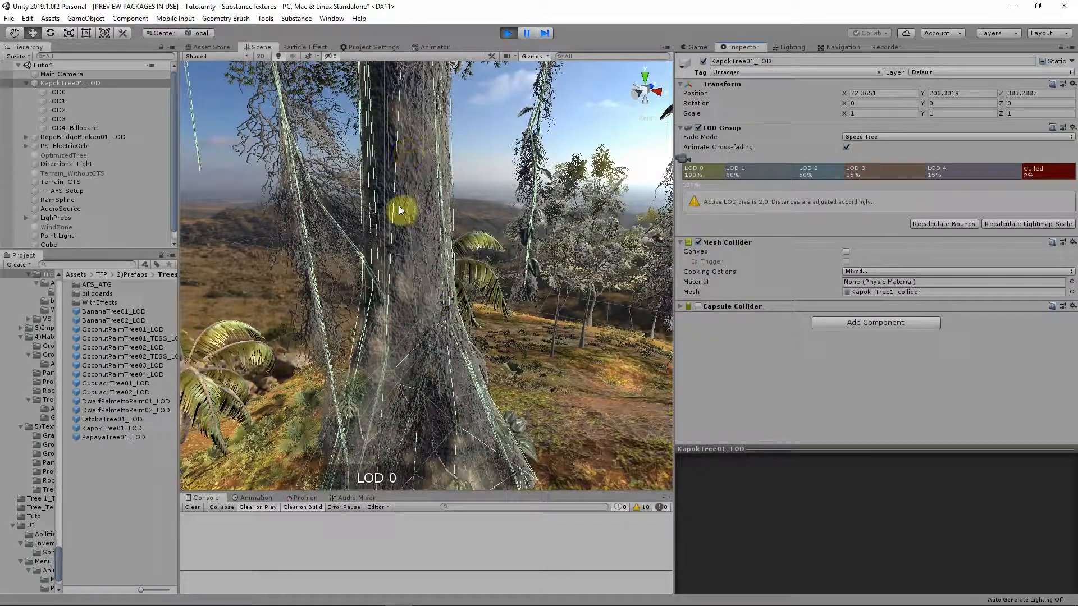
click(58, 92)
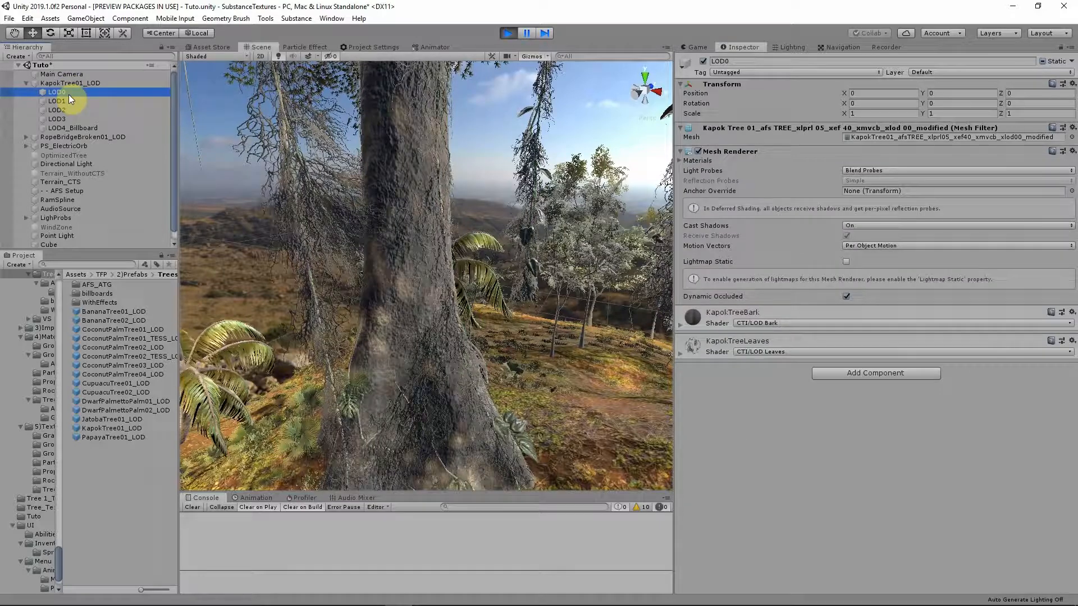
click(72, 83)
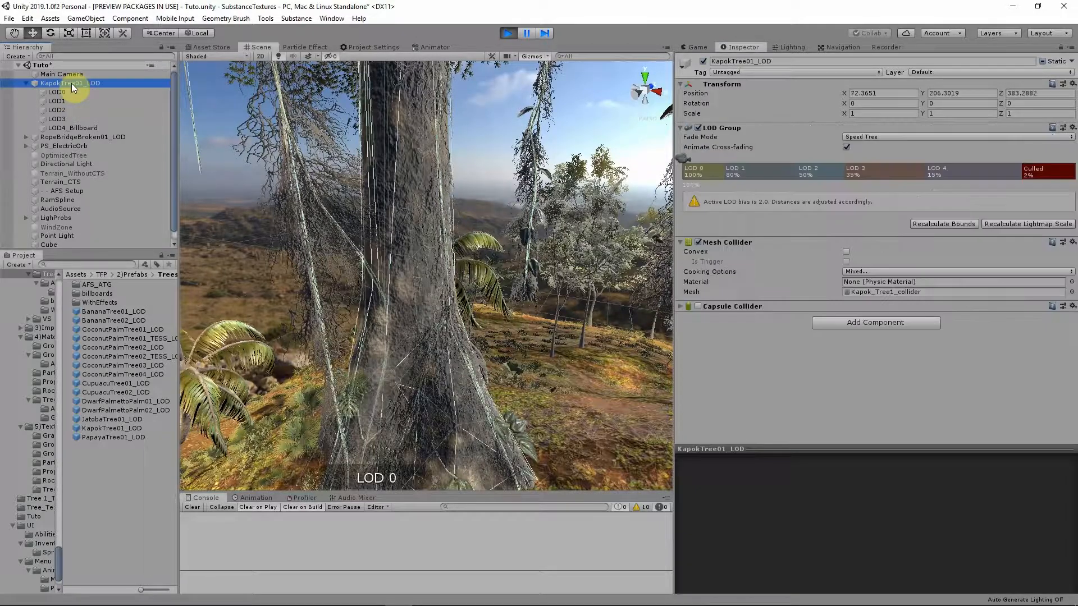
click(58, 92)
right_drag(330, 229, 526, 207)
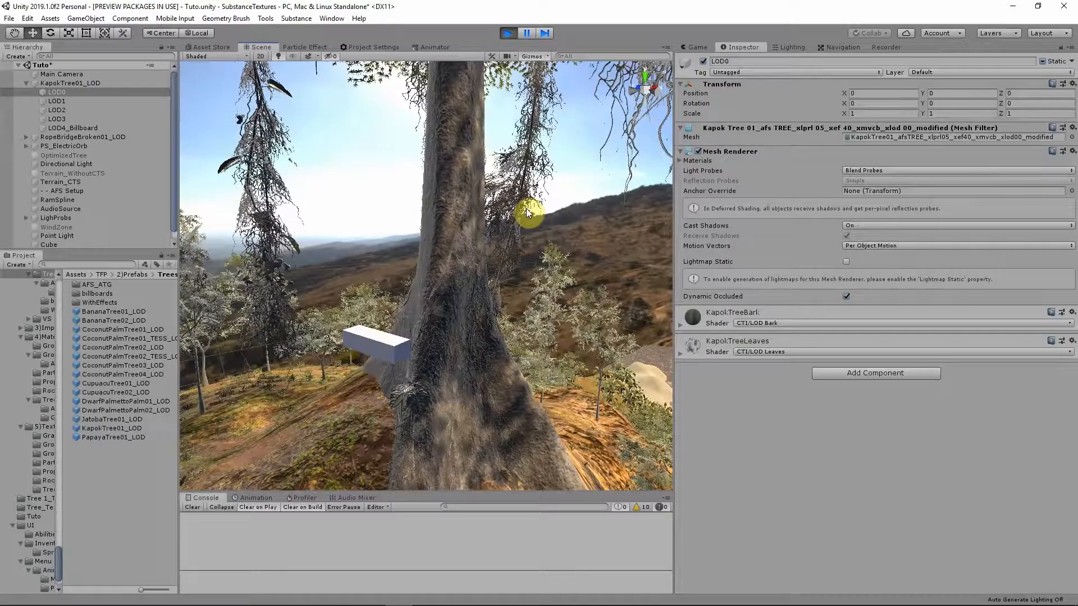
click(73, 83)
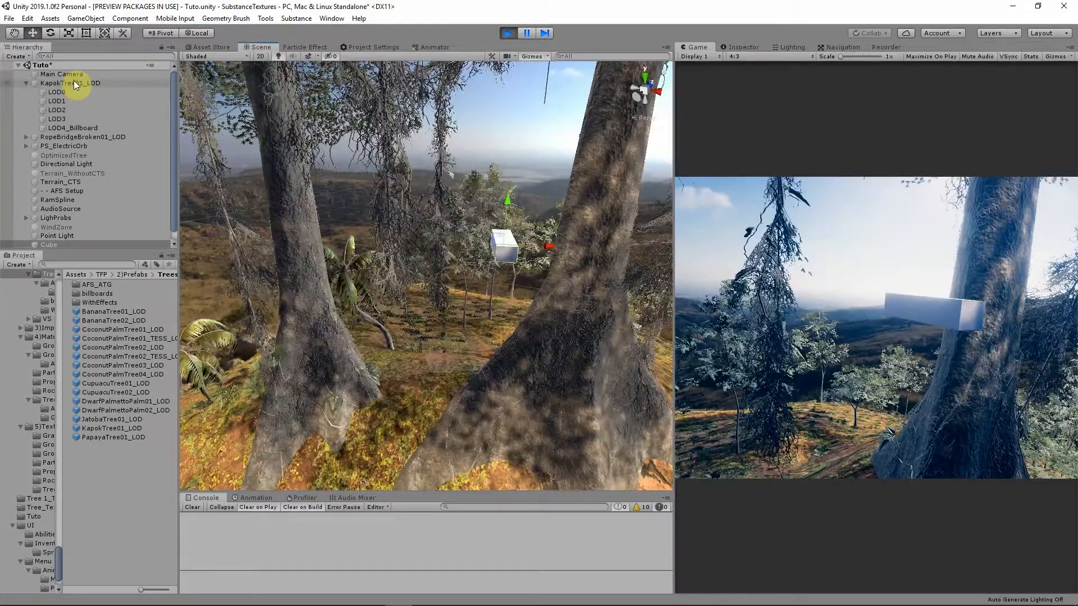
click(78, 93)
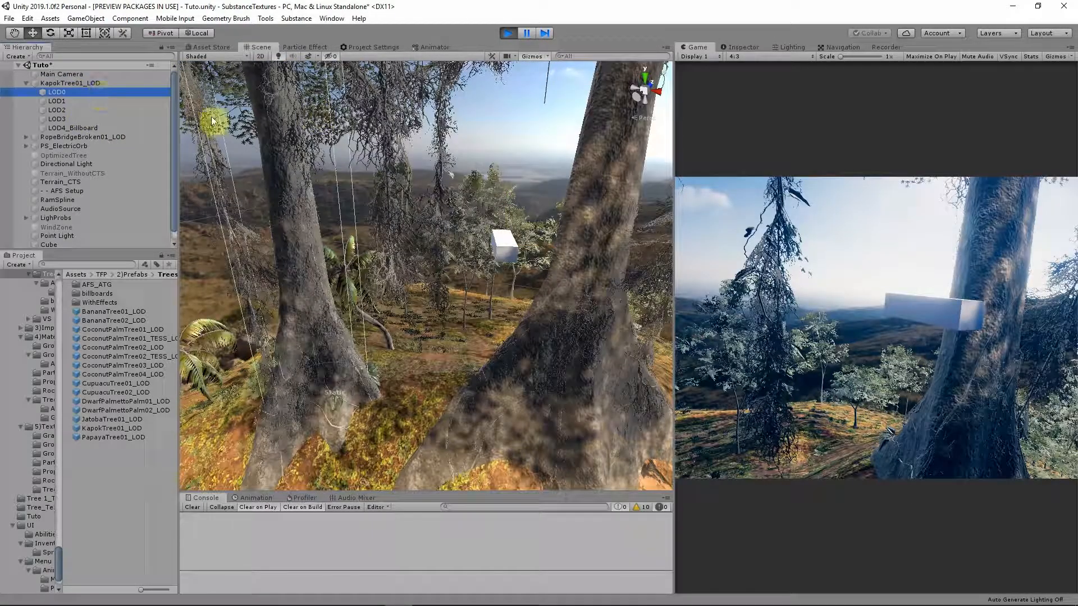
click(739, 48)
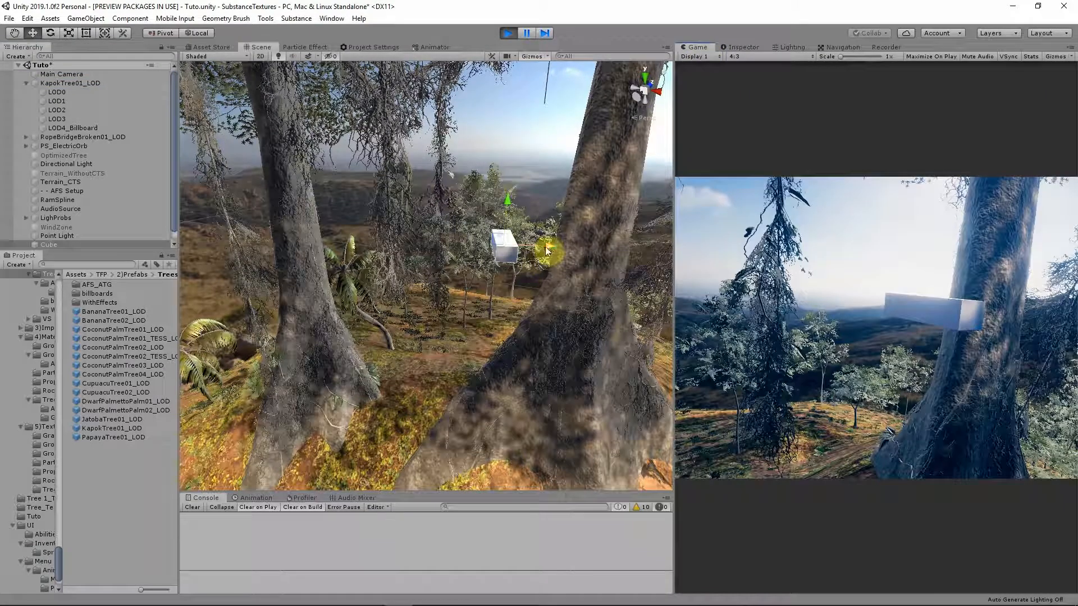
Move the cube along its X axis toward the terrain-painted kapok tree's trunk to test its collider
drag(547, 251, 649, 244)
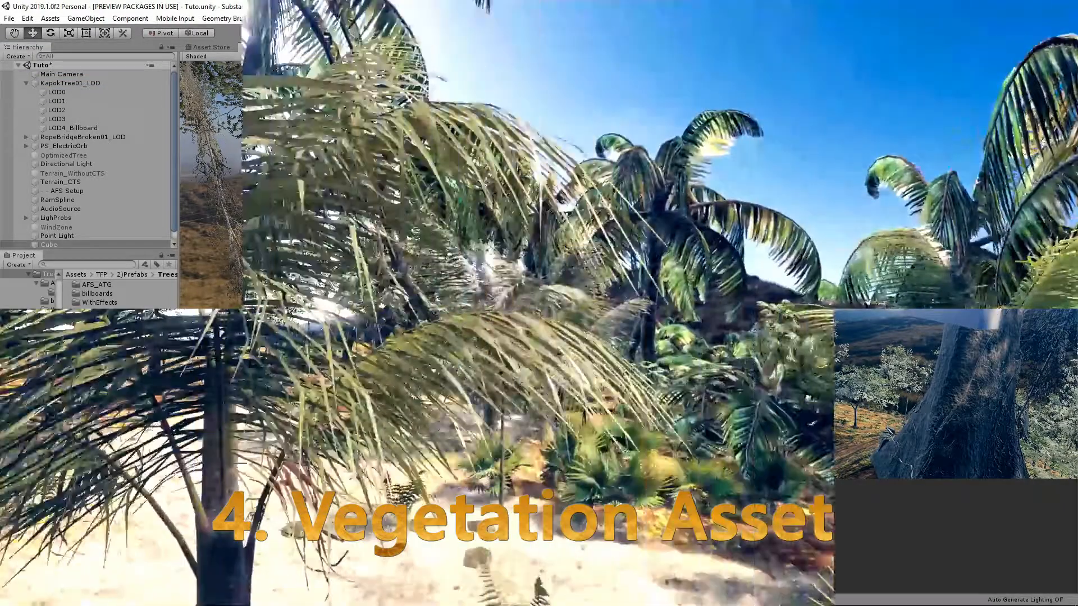